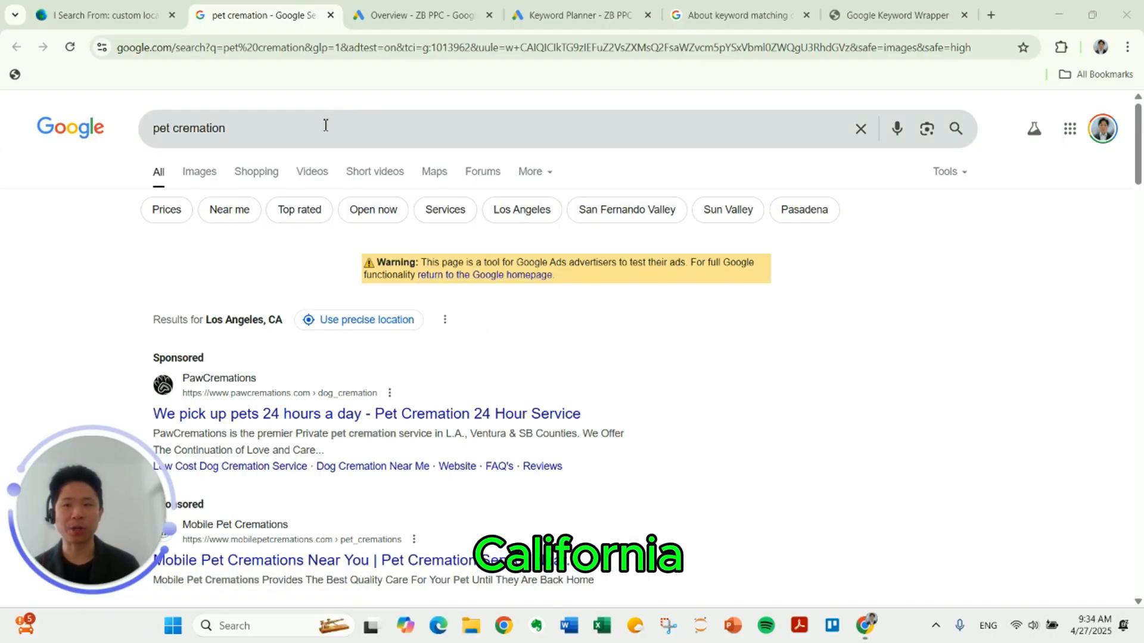
Step: Examine the pet cremation search results for Los Angeles, including sponsored ads, business listings, common questions, organic links and social posts
scroll(451, 280, down, 3)
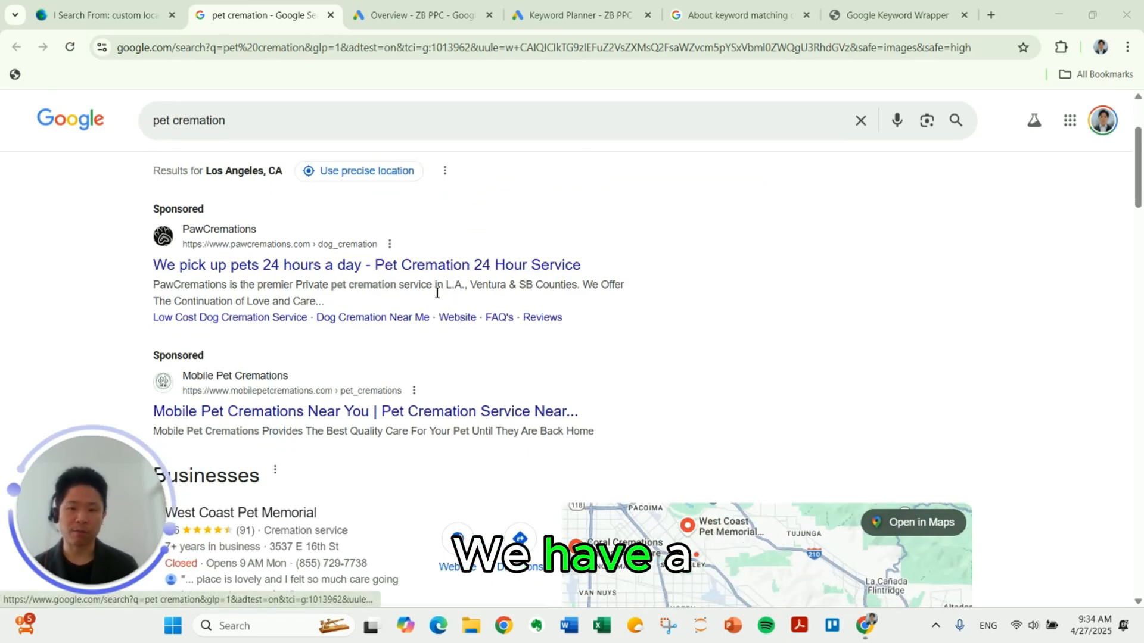
scroll(417, 289, down, 3)
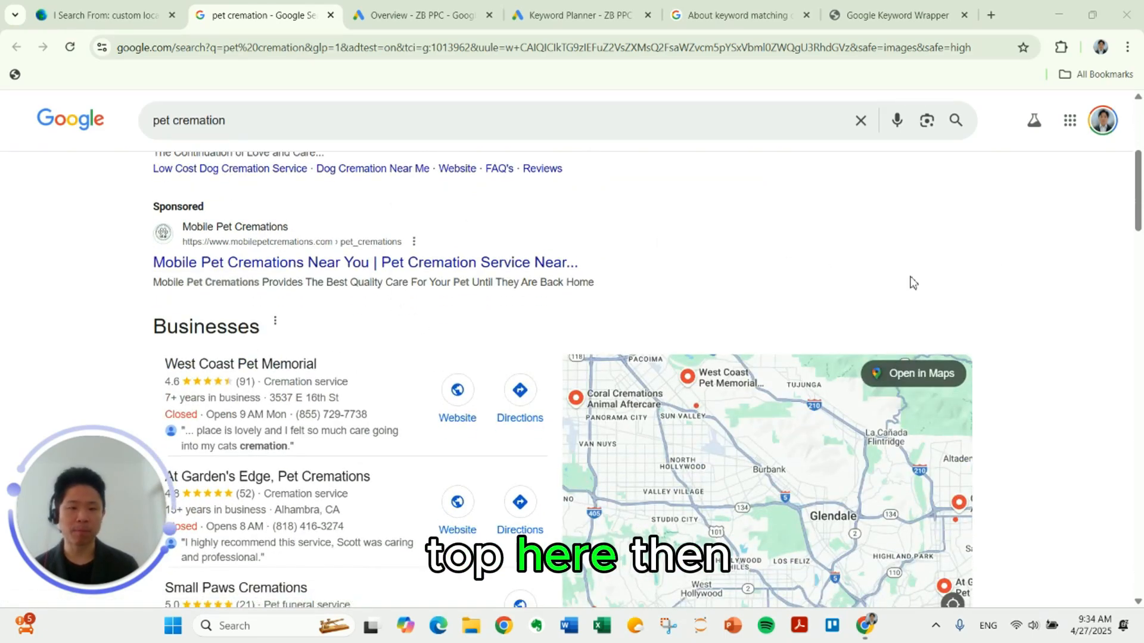
scroll(910, 280, down, 3)
scroll(1033, 253, down, 2)
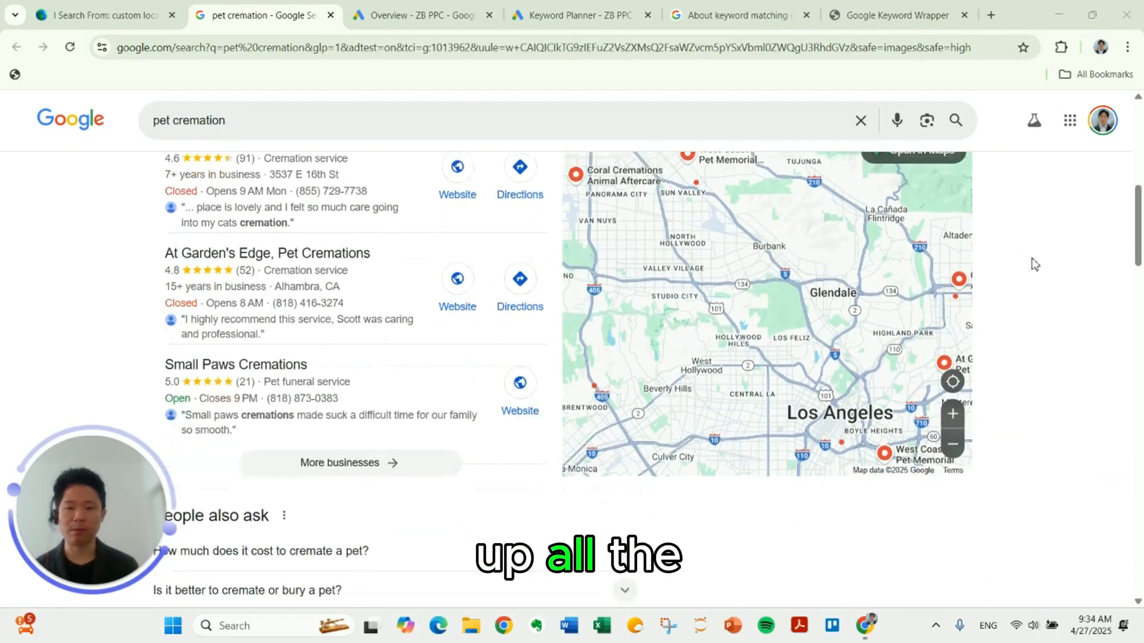
scroll(1034, 264, down, 3)
scroll(607, 324, down, 3)
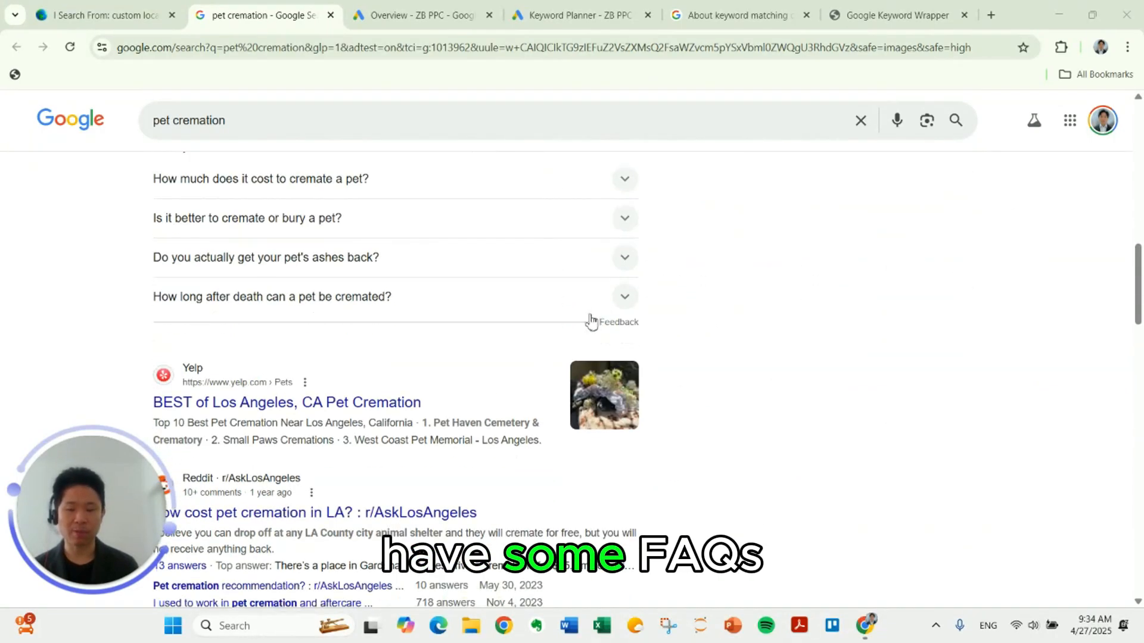
scroll(659, 302, down, 2)
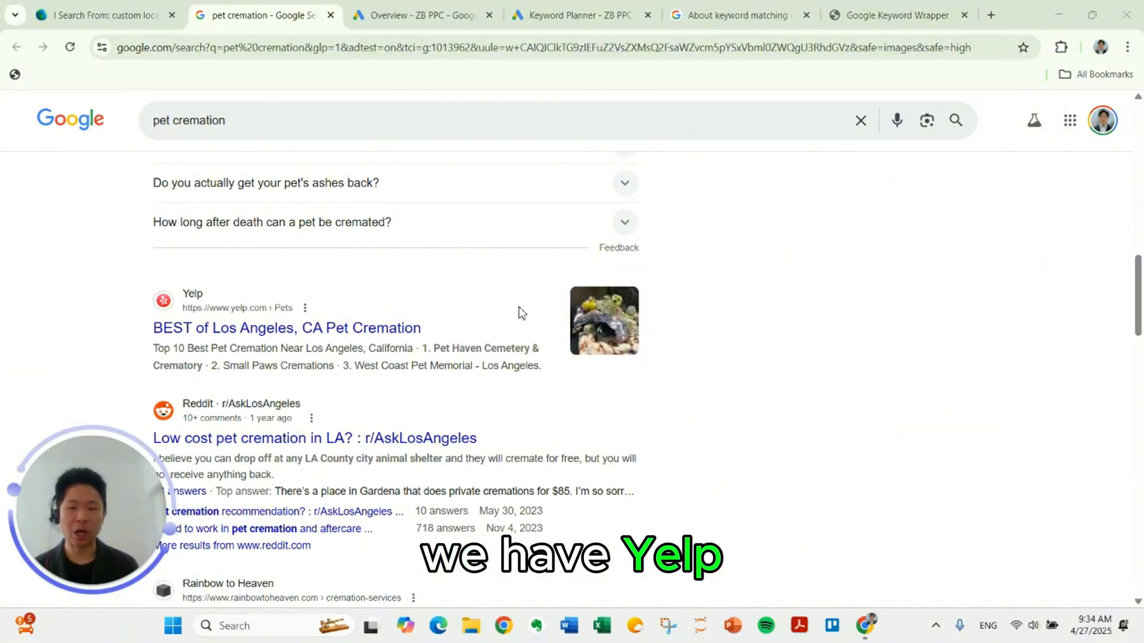
scroll(519, 312, down, 2)
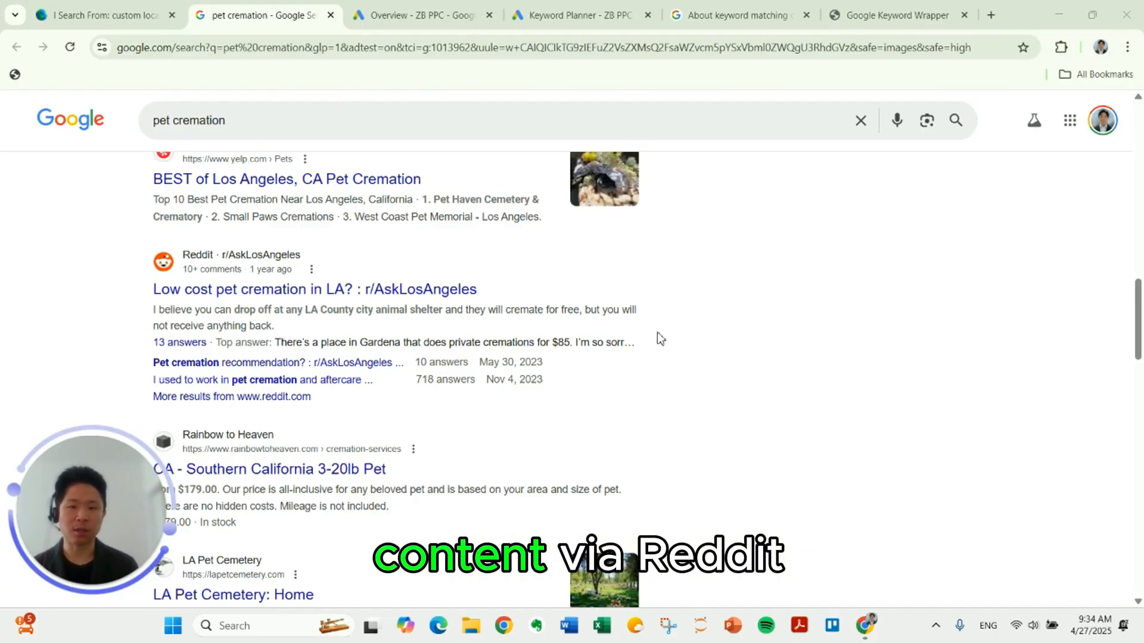
scroll(663, 298, down, 6)
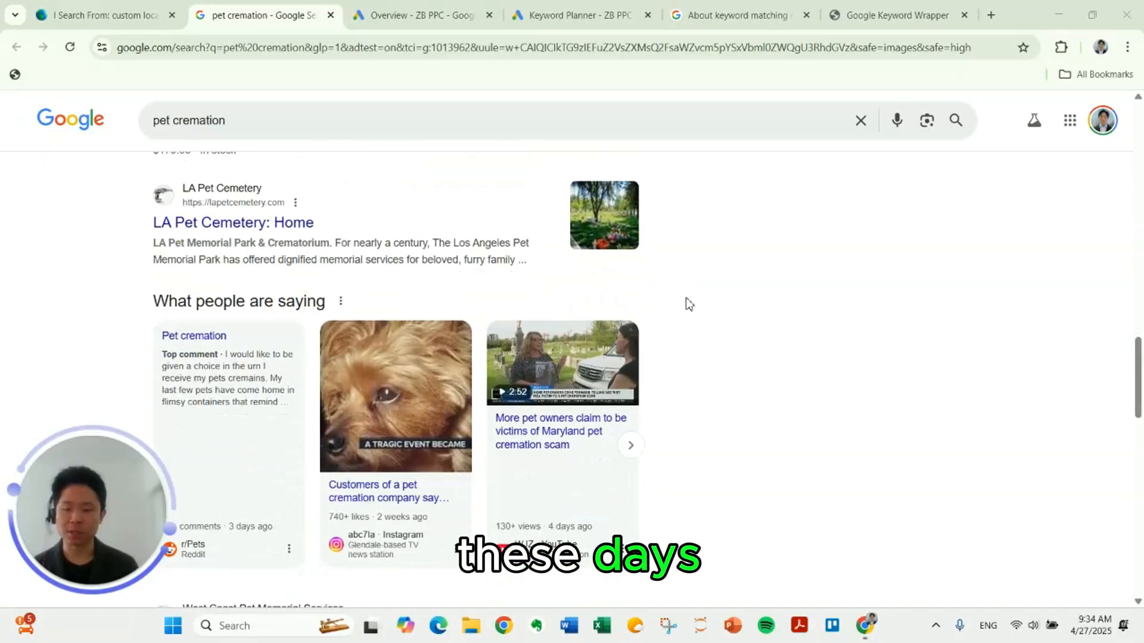
scroll(690, 300, down, 2)
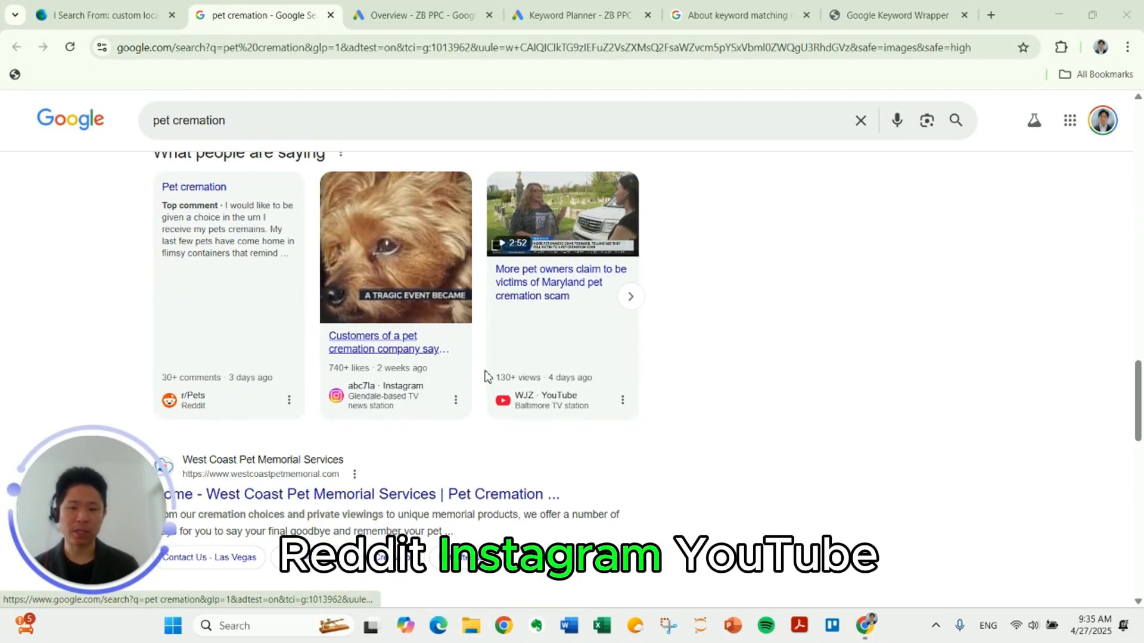
scroll(783, 391, down, 2)
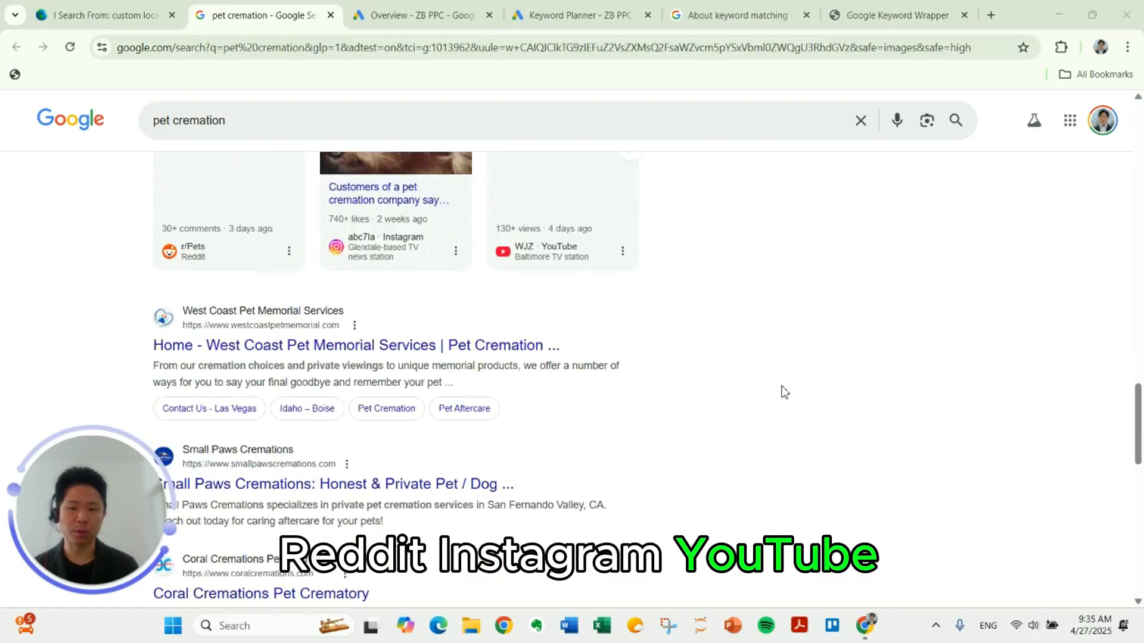
scroll(784, 391, down, 8)
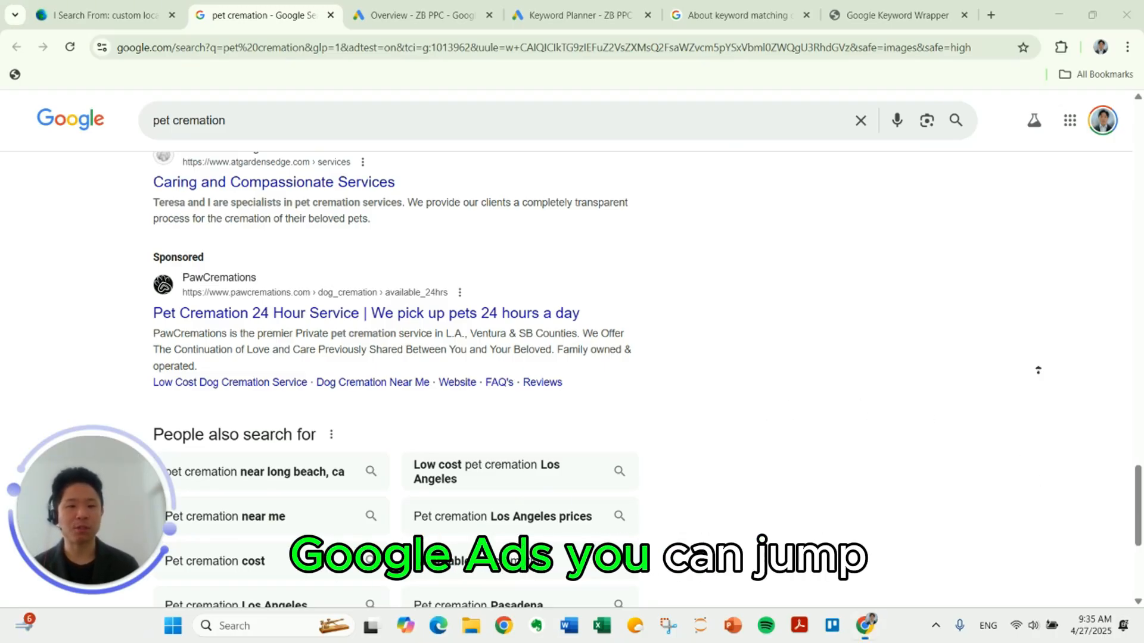
scroll(1039, 357, up, 20)
scroll(786, 389, down, 1)
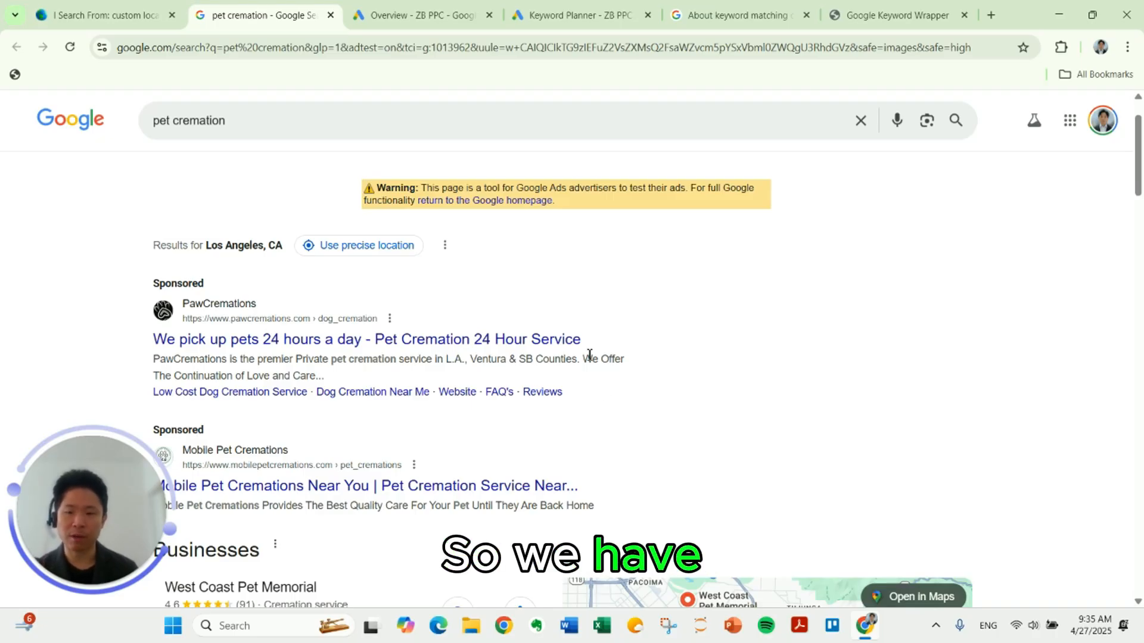
scroll(433, 333, down, 1)
scroll(417, 348, down, 1)
scroll(412, 360, up, 2)
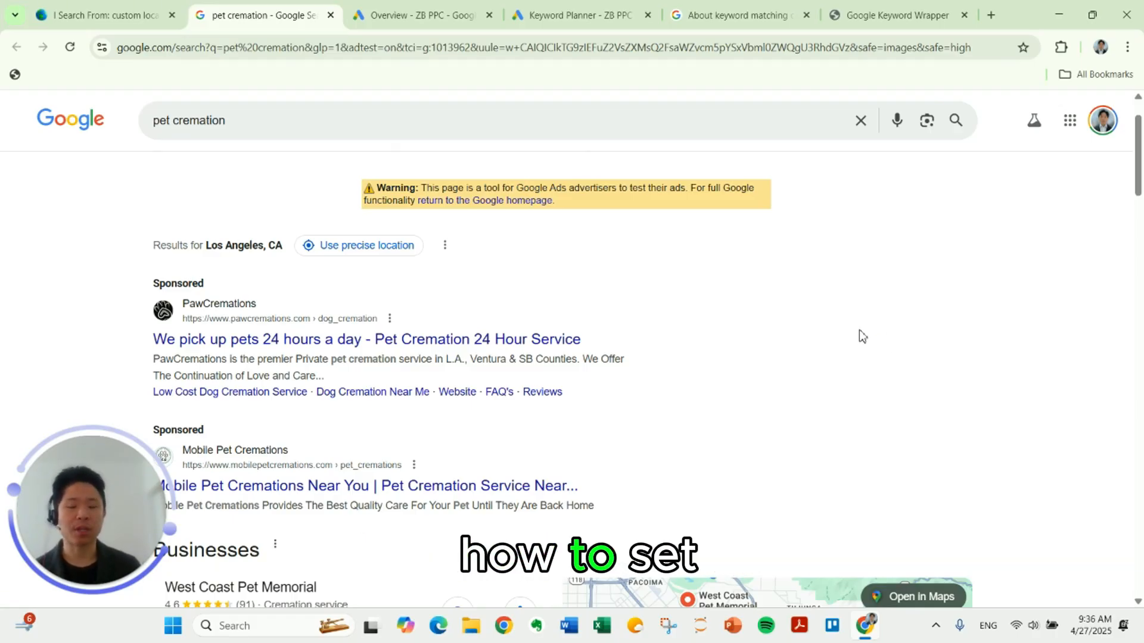
Step: Switch to Google Ads and start a new campaign with the Leads objective, continuing without adding a conversion goal
key(ctrl+Tab)
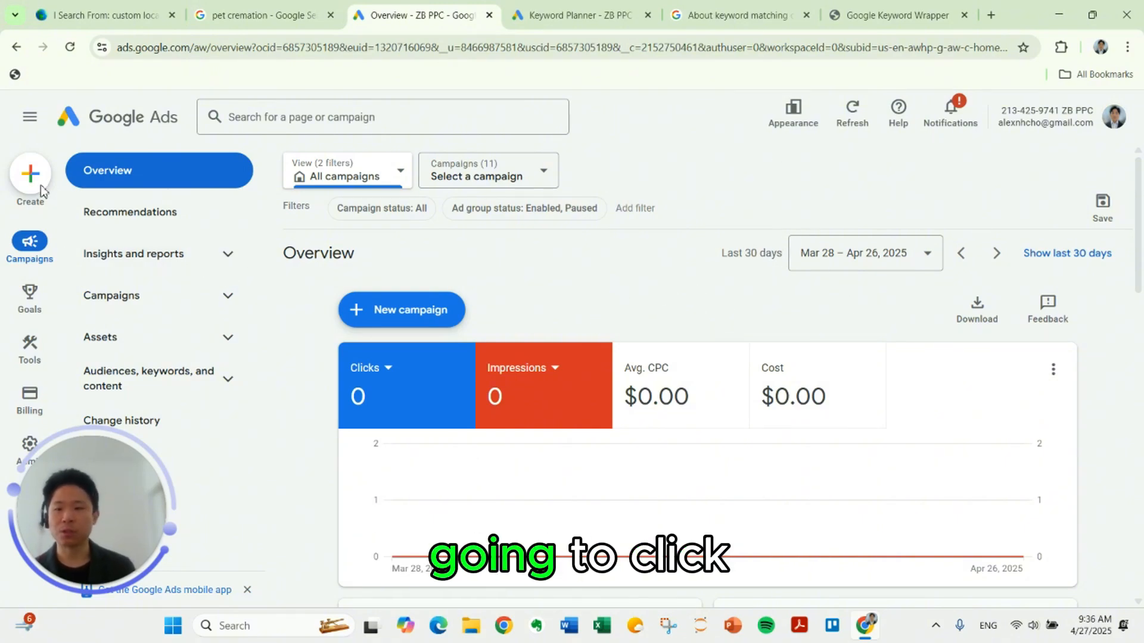
click(27, 174)
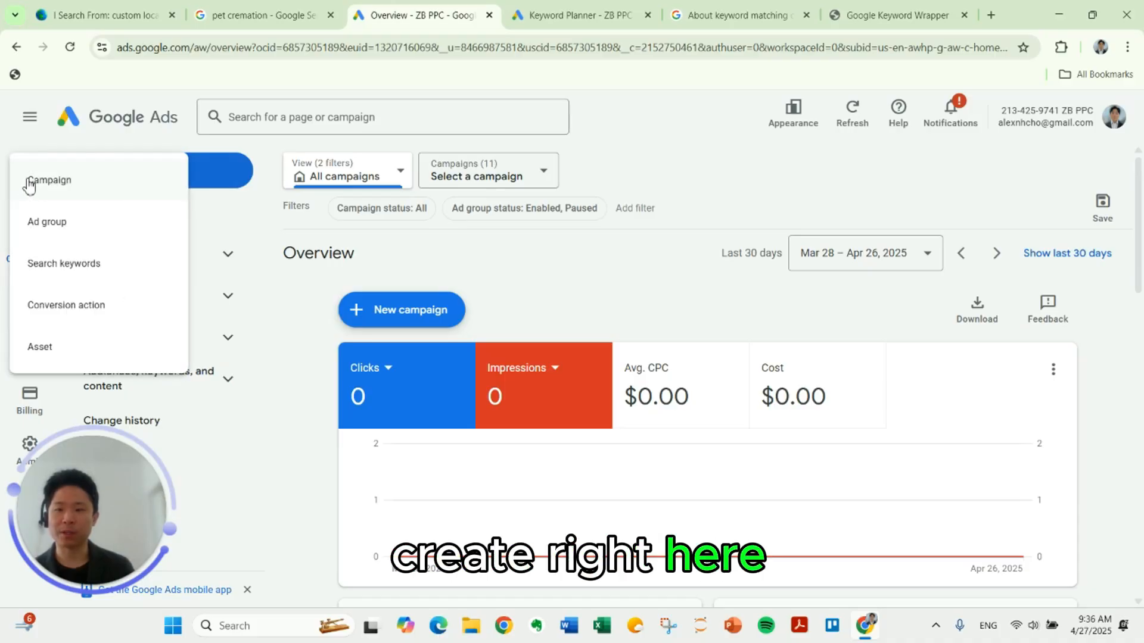
click(31, 177)
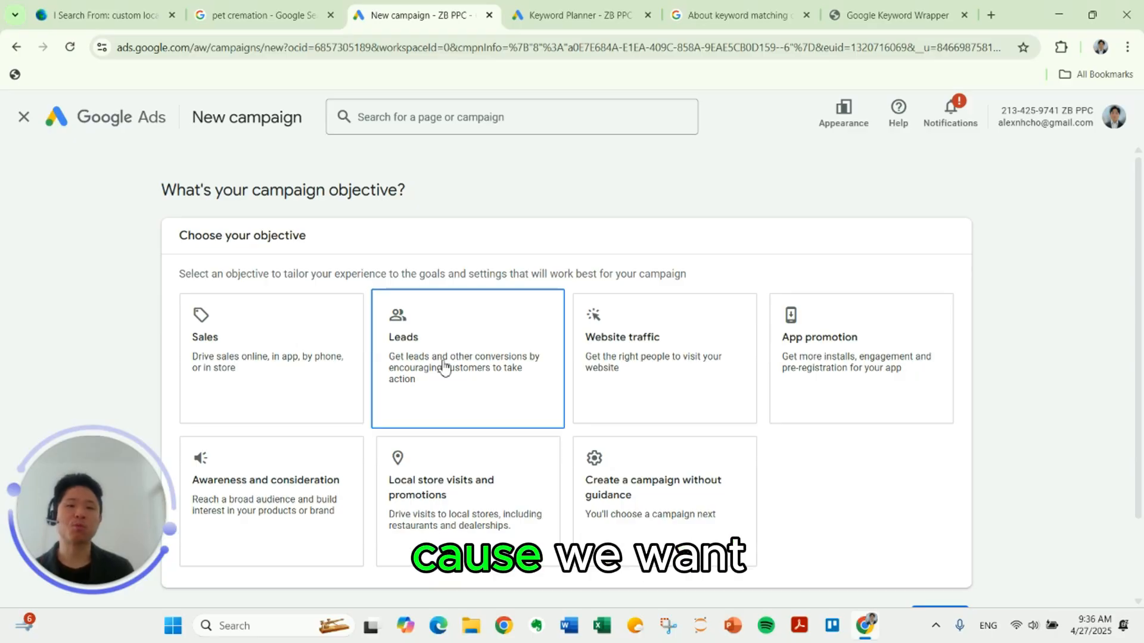
click(444, 365)
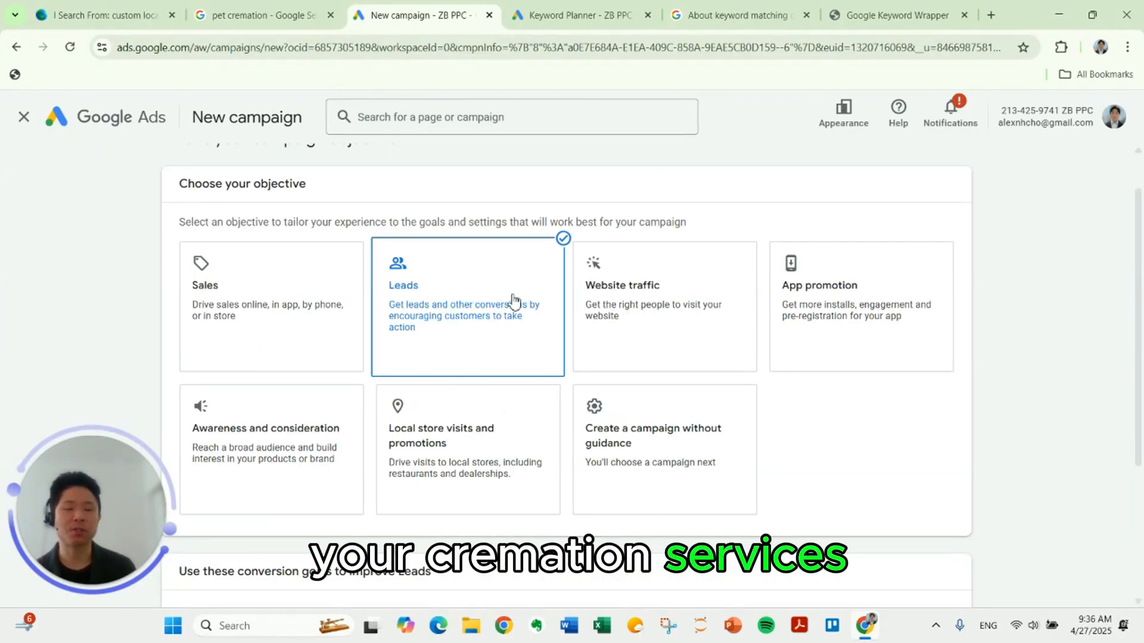
scroll(509, 337, down, 4)
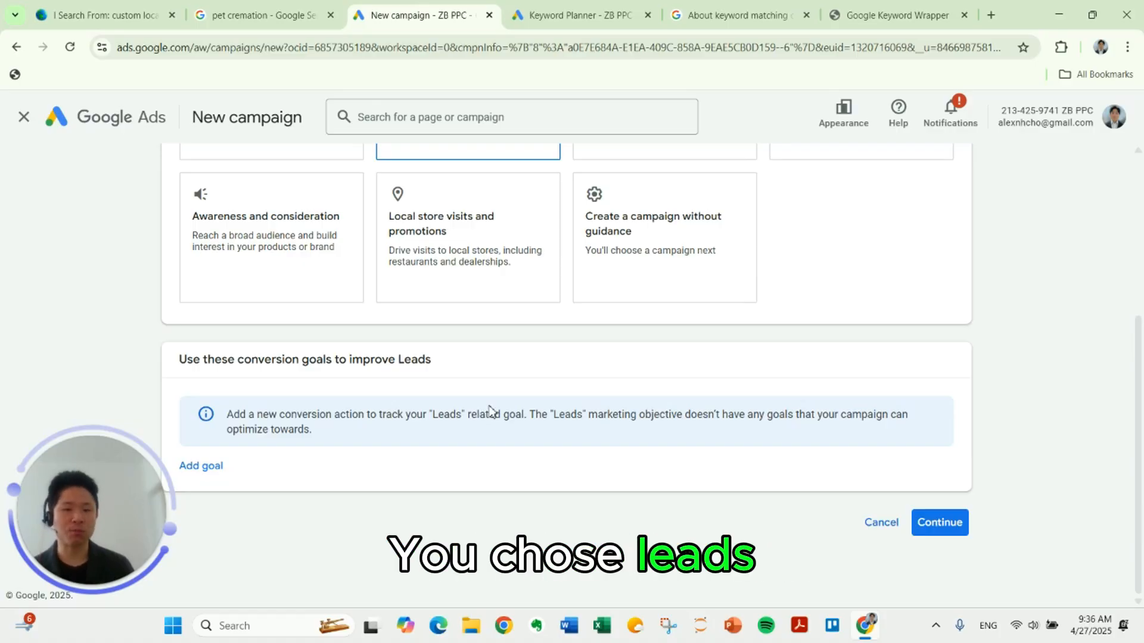
scroll(488, 393, up, 4)
scroll(501, 405, down, 4)
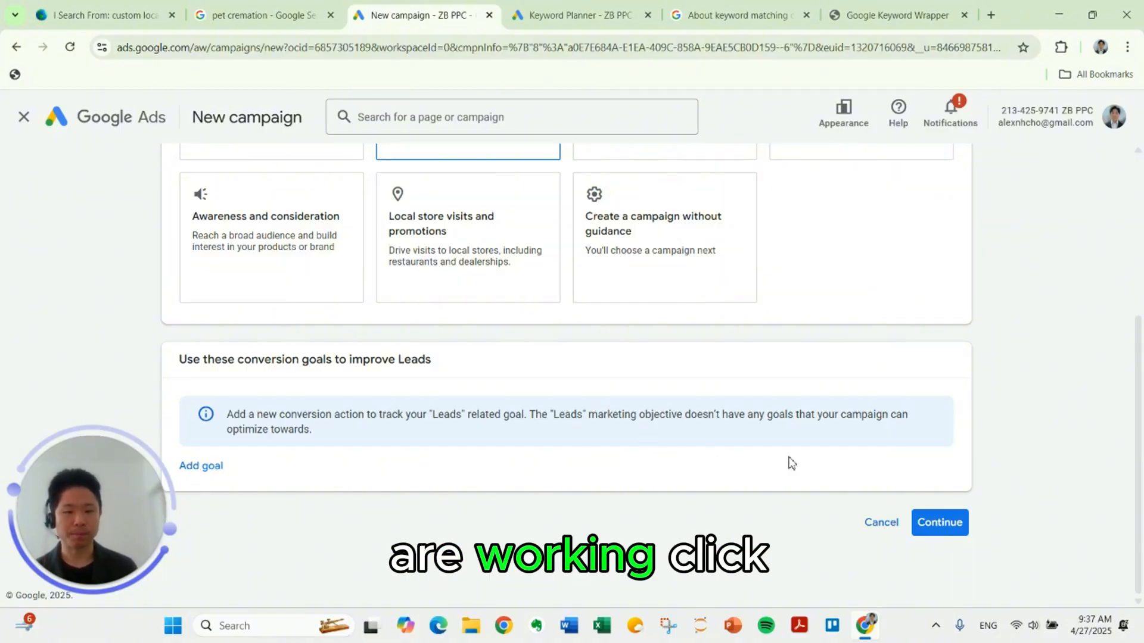
click(938, 524)
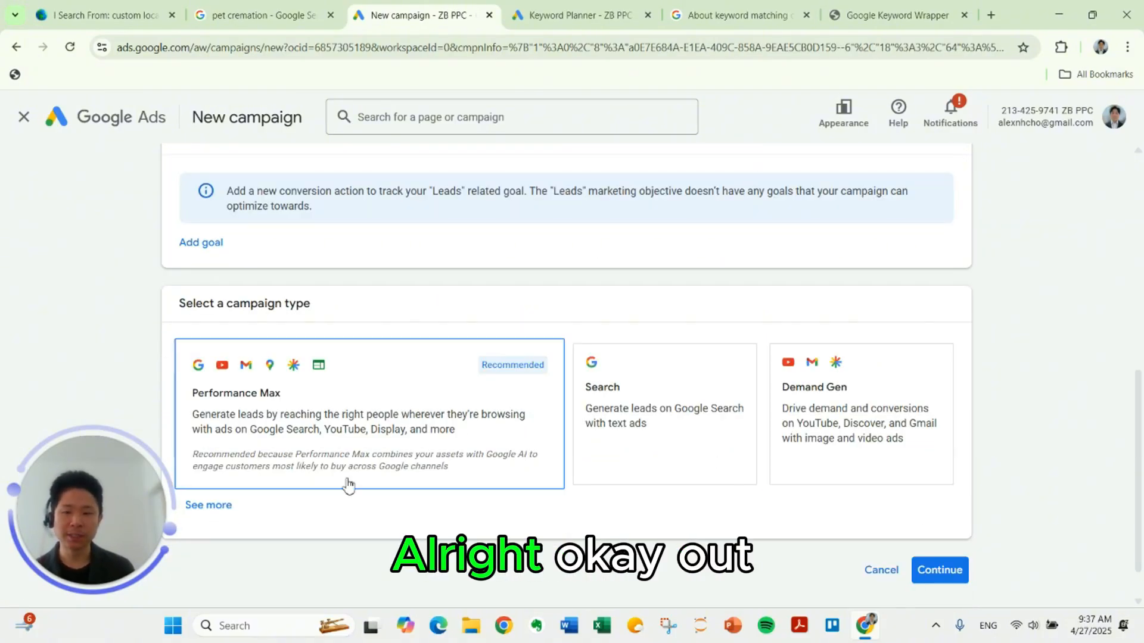
Step: Expand the full list of campaign types and choose Search for the campaign
click(208, 506)
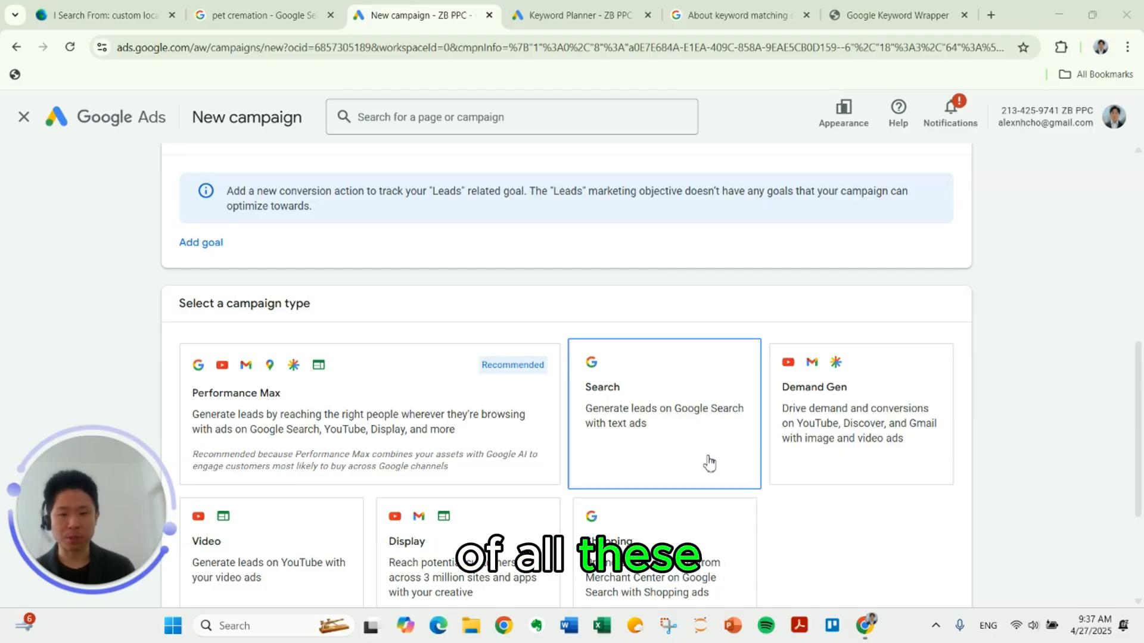
click(673, 430)
scroll(667, 432, down, 3)
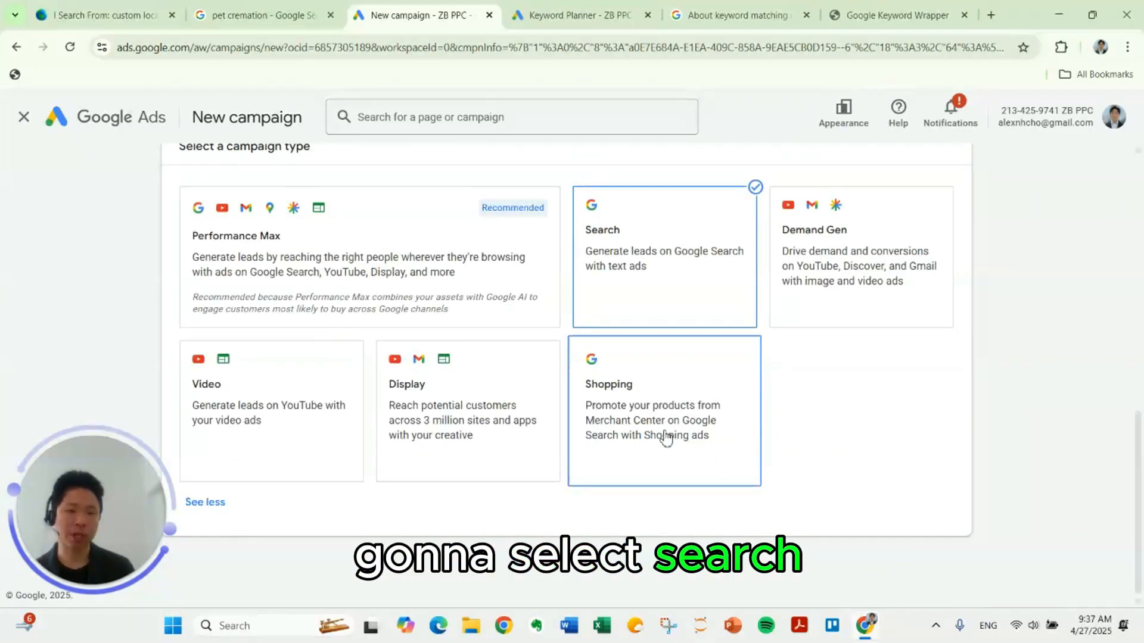
scroll(813, 418, down, 1)
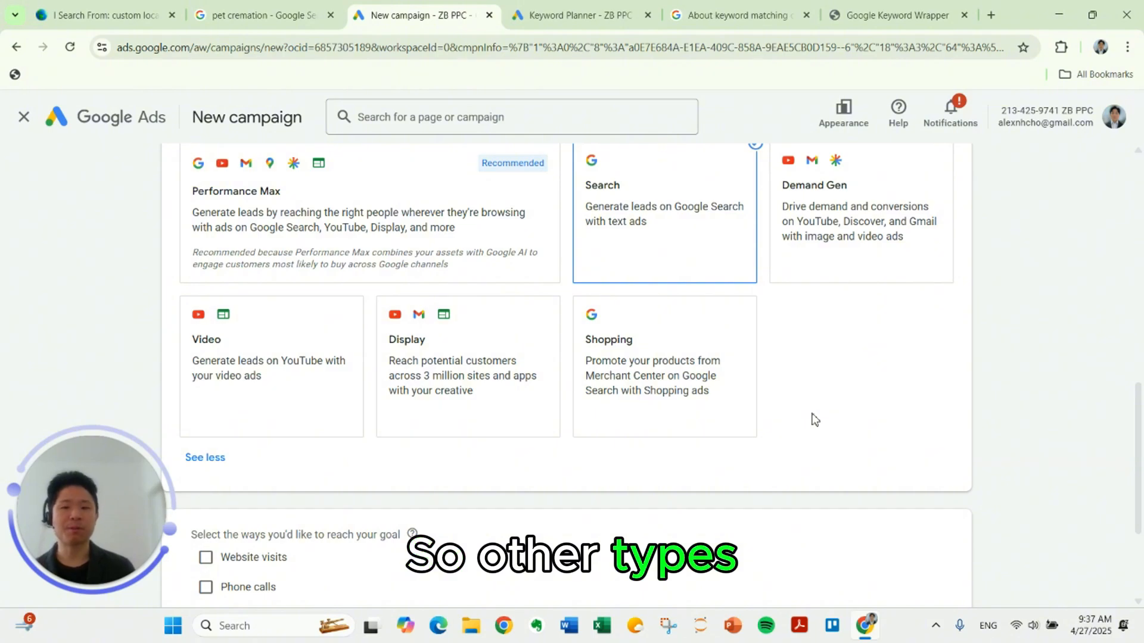
scroll(815, 420, up, 2)
scroll(820, 425, down, 1)
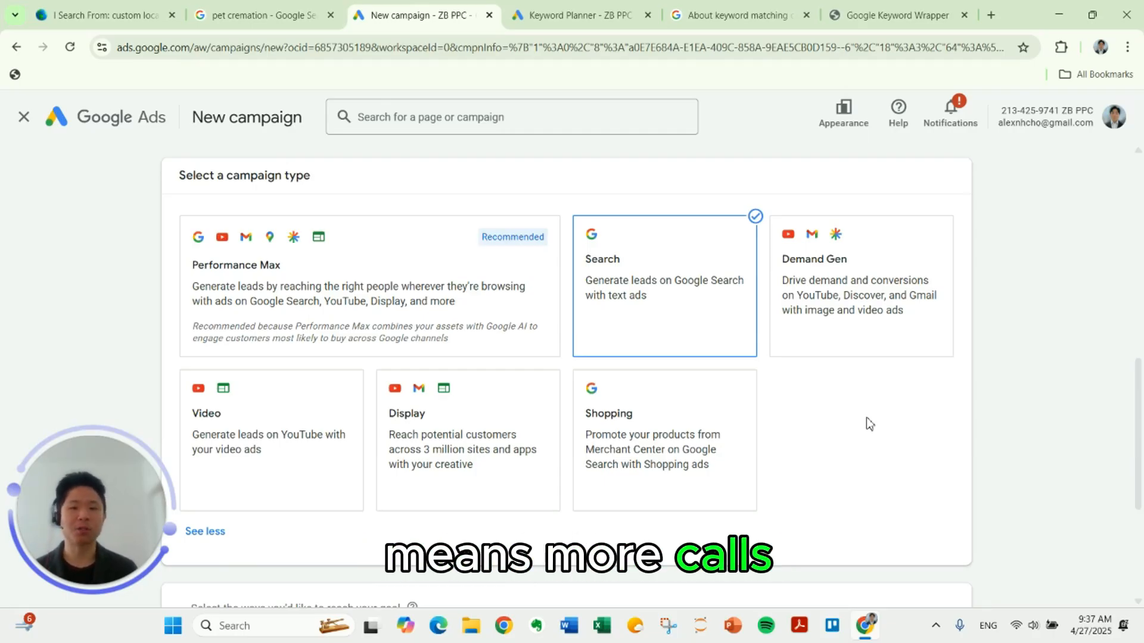
scroll(865, 425, down, 4)
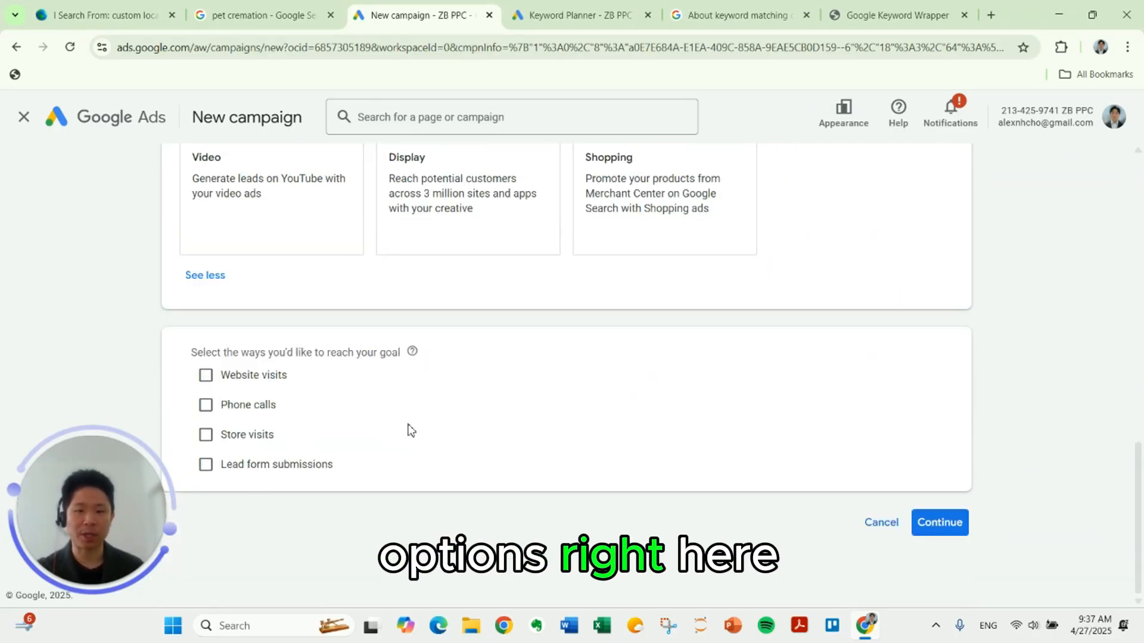
Step: Leave the ways to reach the goal unselected, name the campaign "Pet Cremation" and continue to the bidding settings
click(952, 527)
triple_click(345, 443)
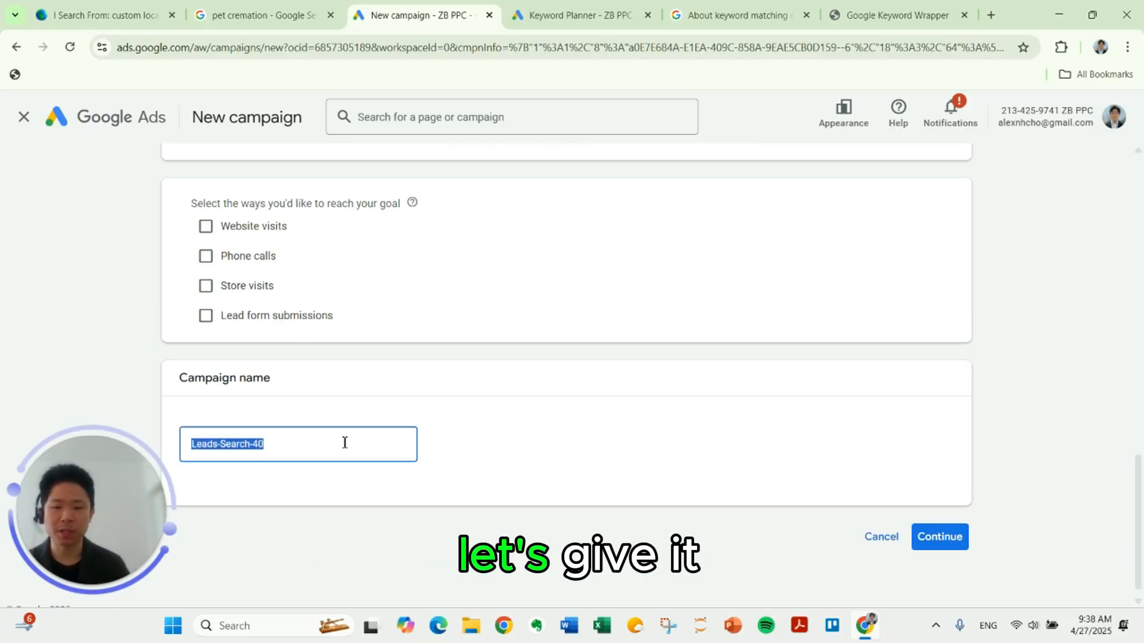
text(Pet Cremation)
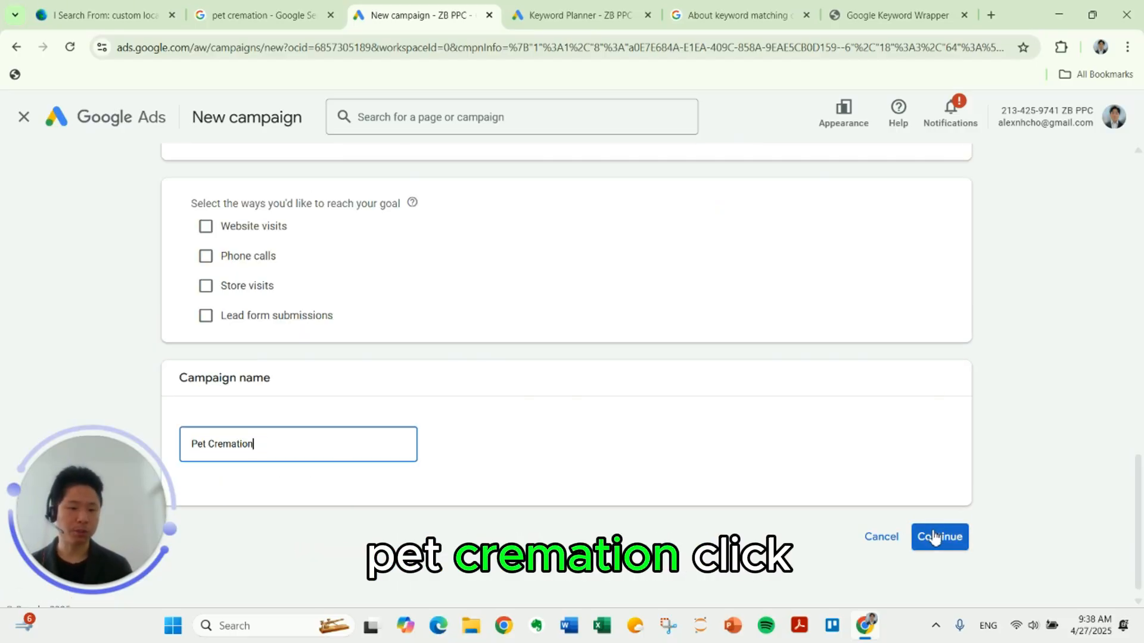
click(935, 537)
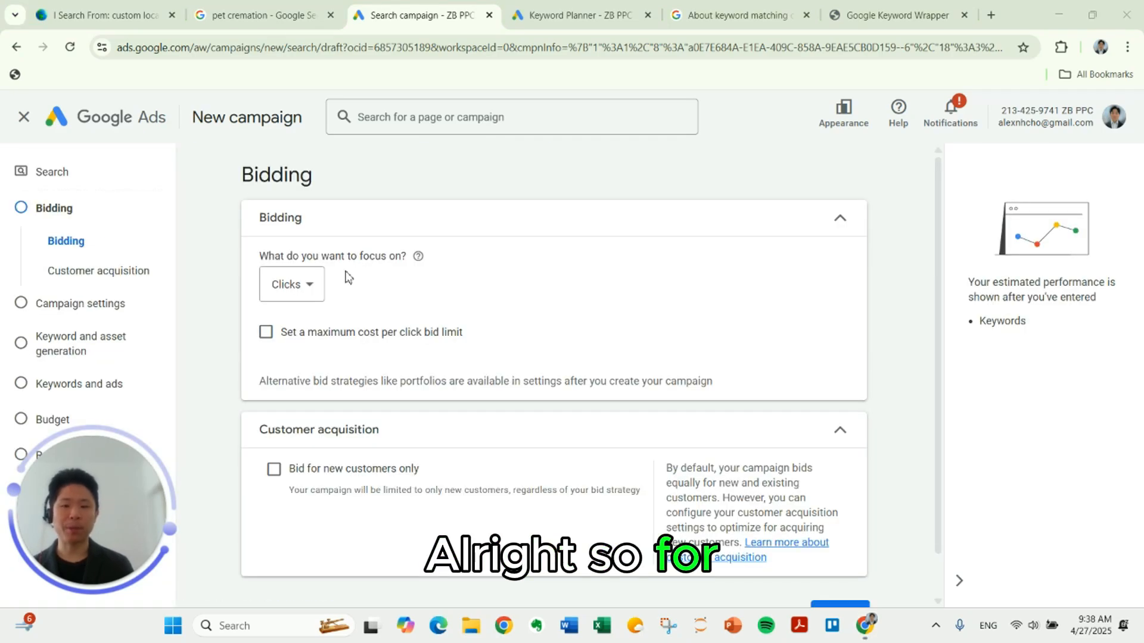
Step: Set the campaign's bidding focus to Clicks
click(295, 284)
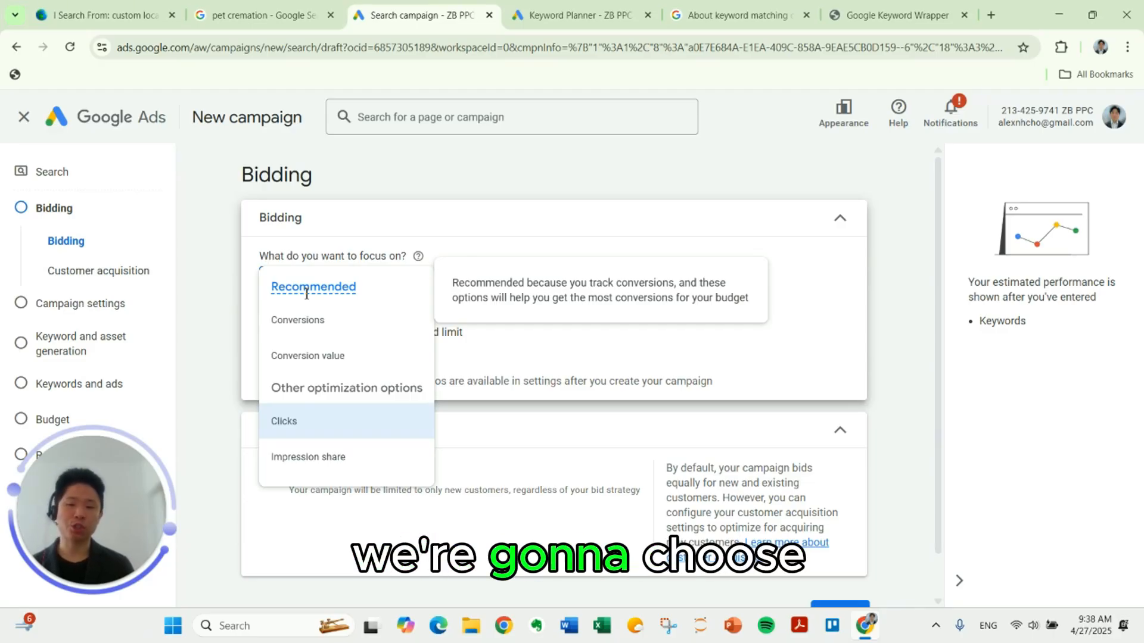
click(327, 420)
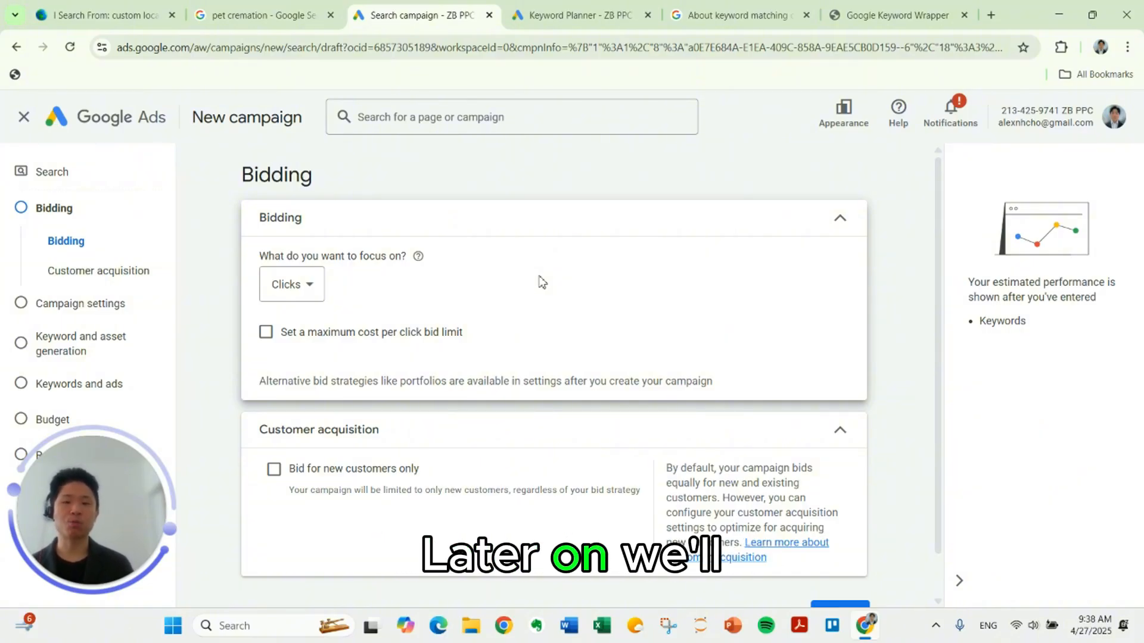
click(317, 291)
click(584, 271)
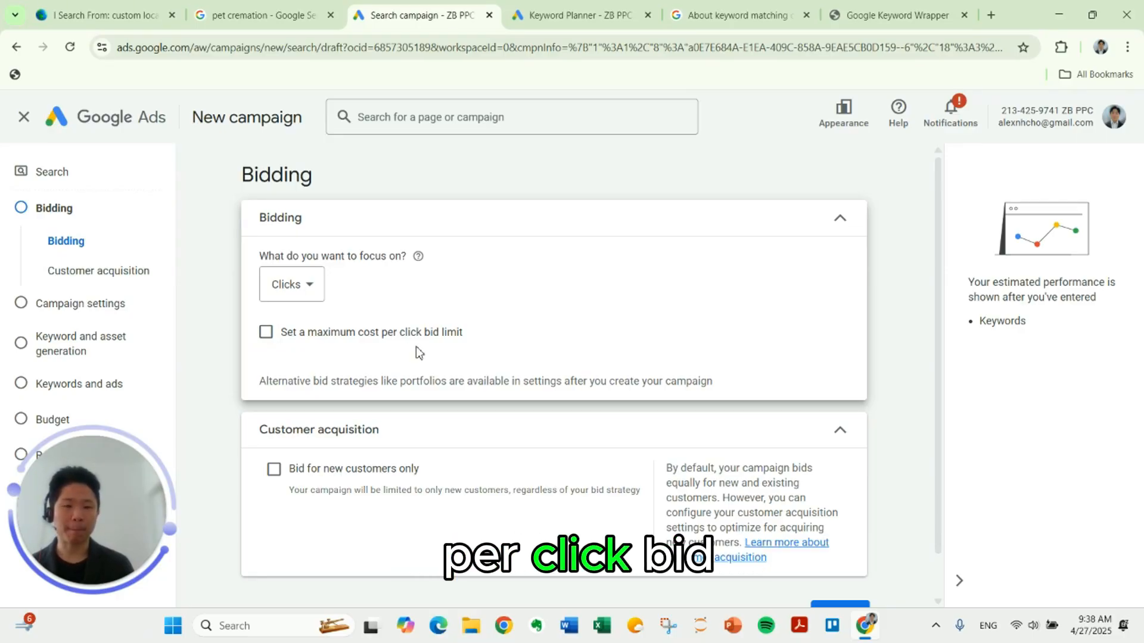
Step: Enable a maximum cost per click bid limit of $5.00, keeping Clicks as the bidding focus
click(266, 332)
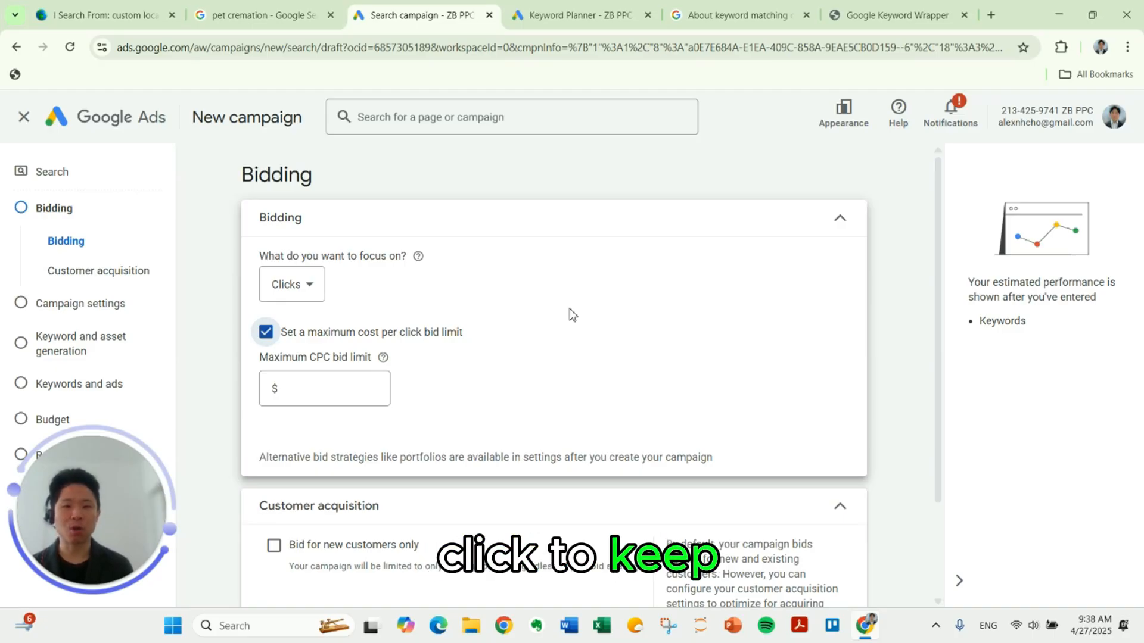
click(350, 386)
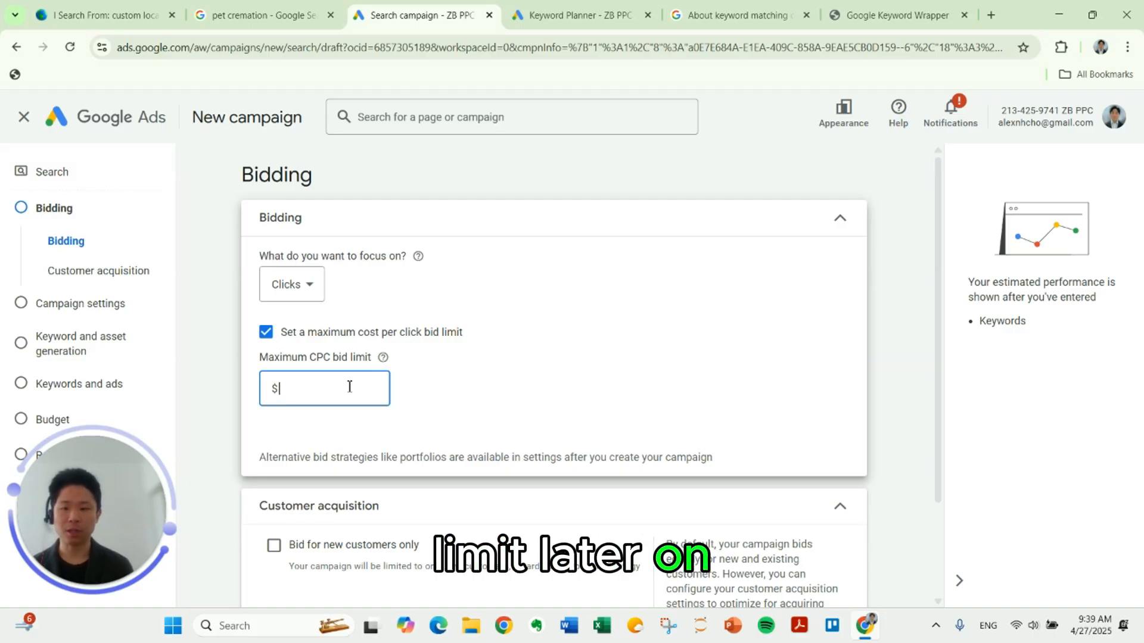
click(441, 383)
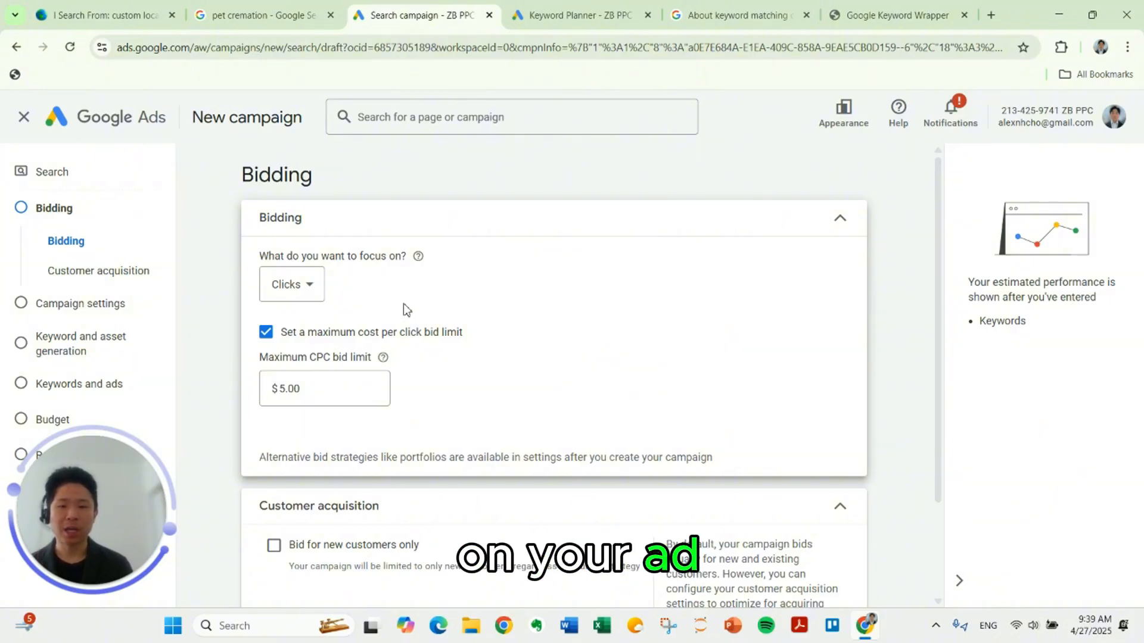
click(311, 281)
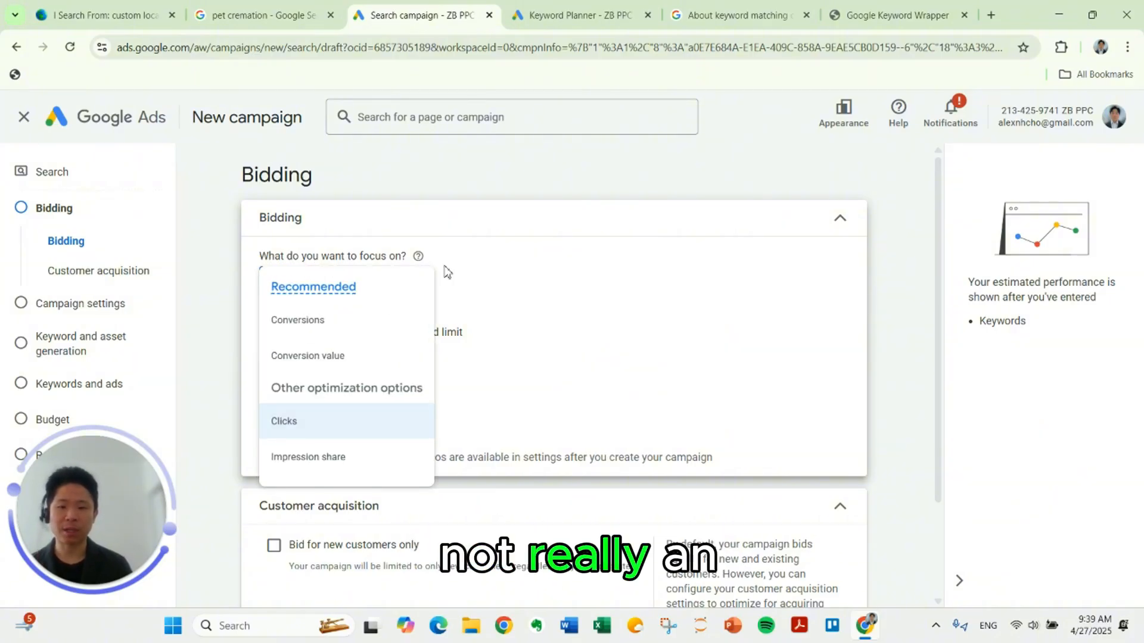
click(499, 276)
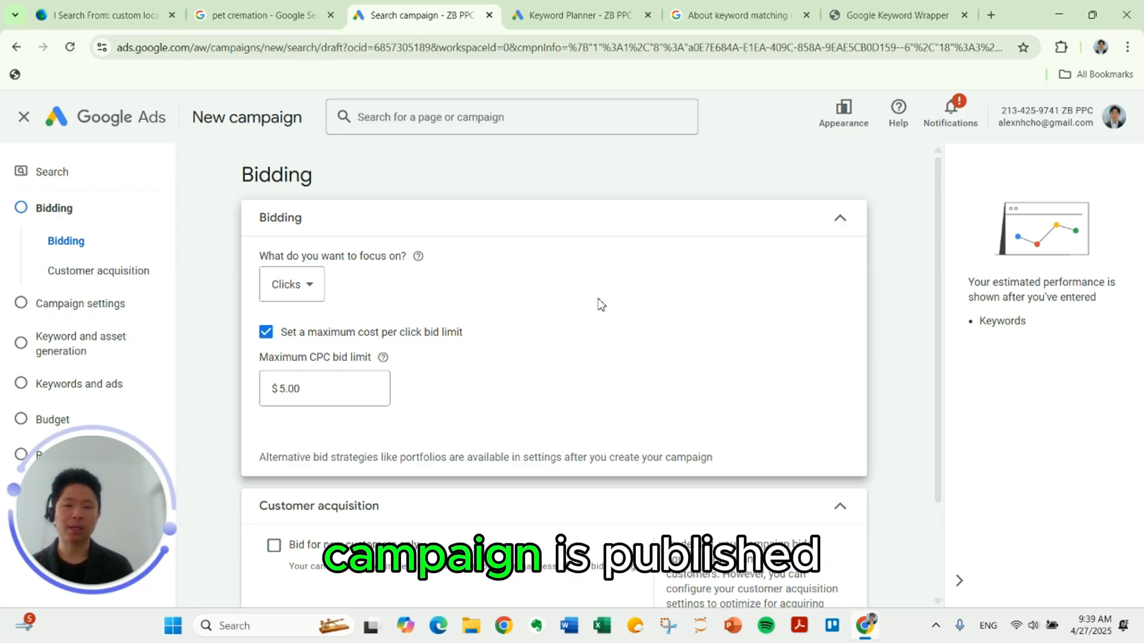
Step: Continue to the campaign settings and turn off both the Google Search Partners Network and the Google Display Network
scroll(524, 460, down, 2)
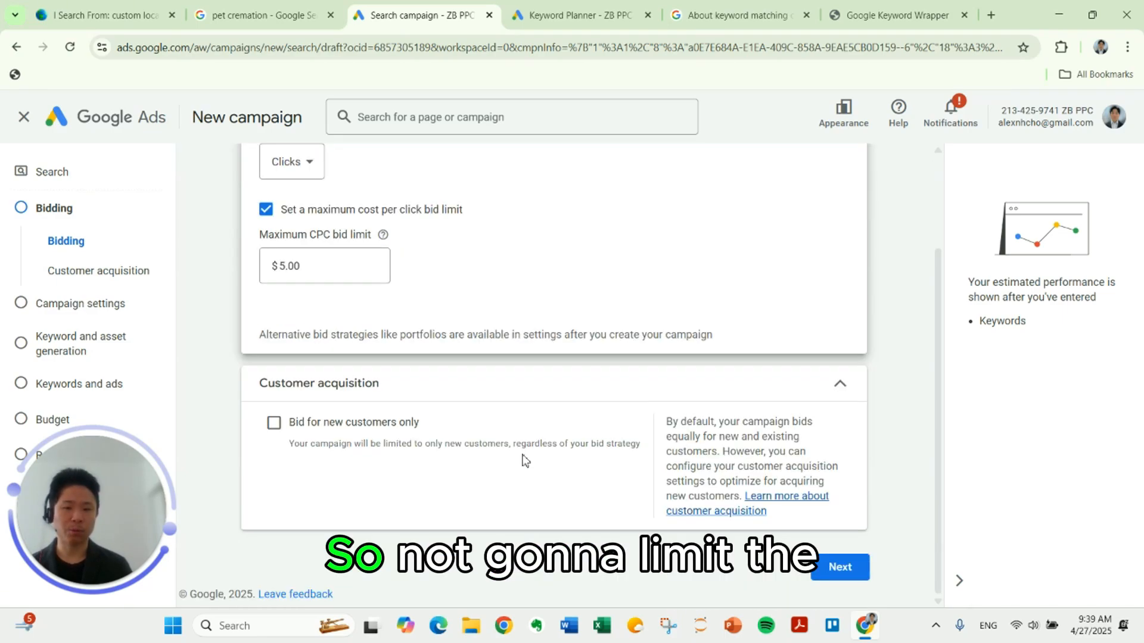
click(837, 568)
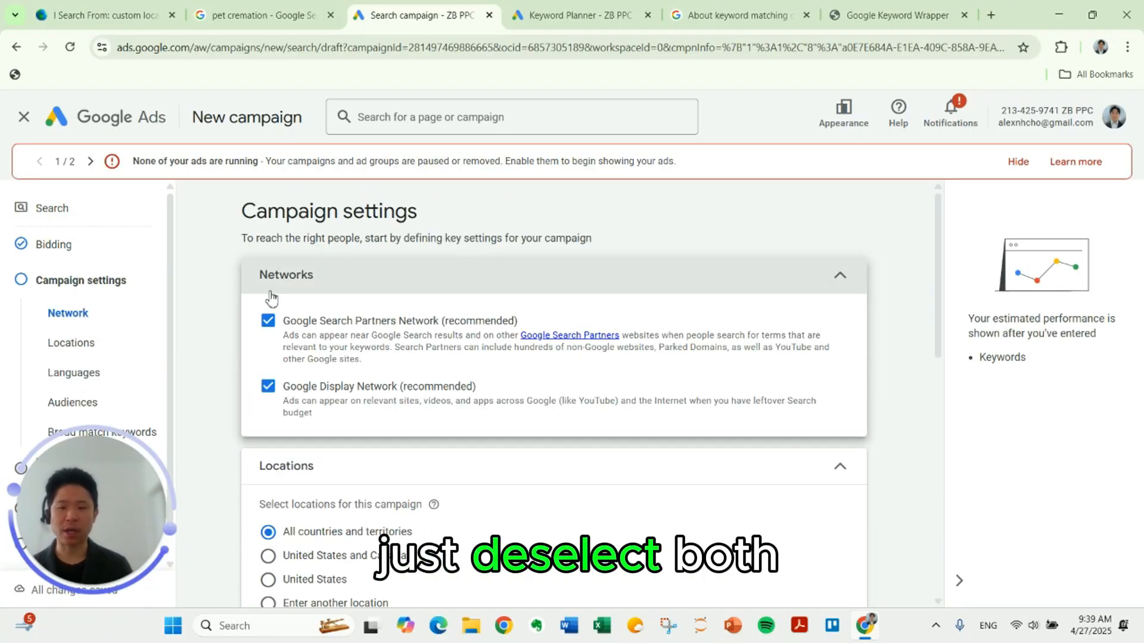
click(269, 321)
click(268, 387)
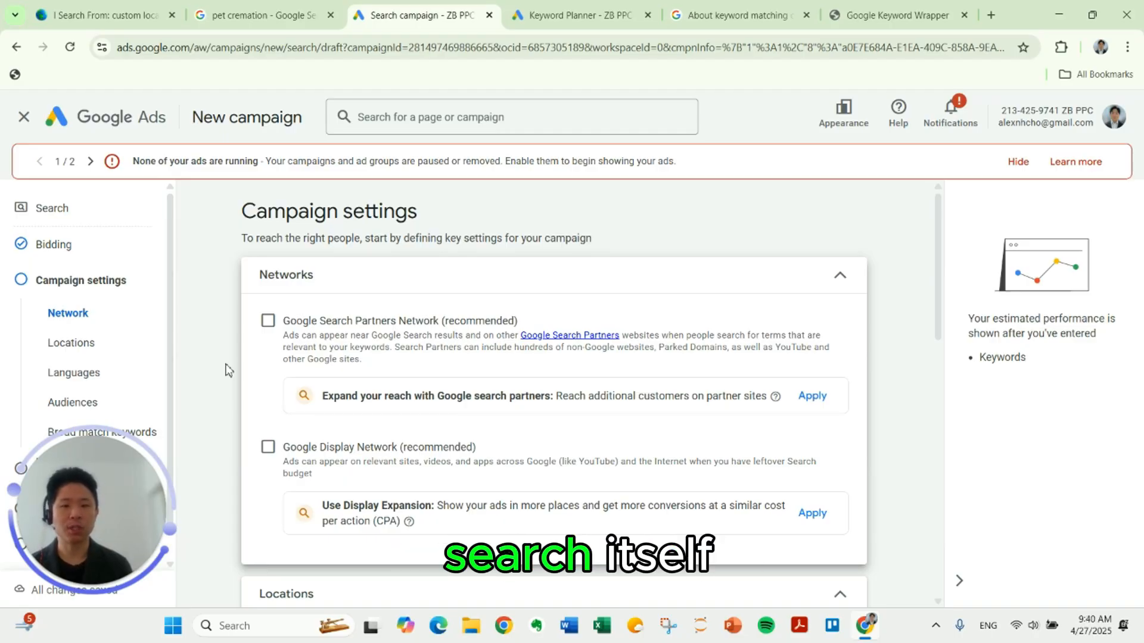
Step: Choose to enter another location for the campaign and open the advanced location search
scroll(226, 370, down, 5)
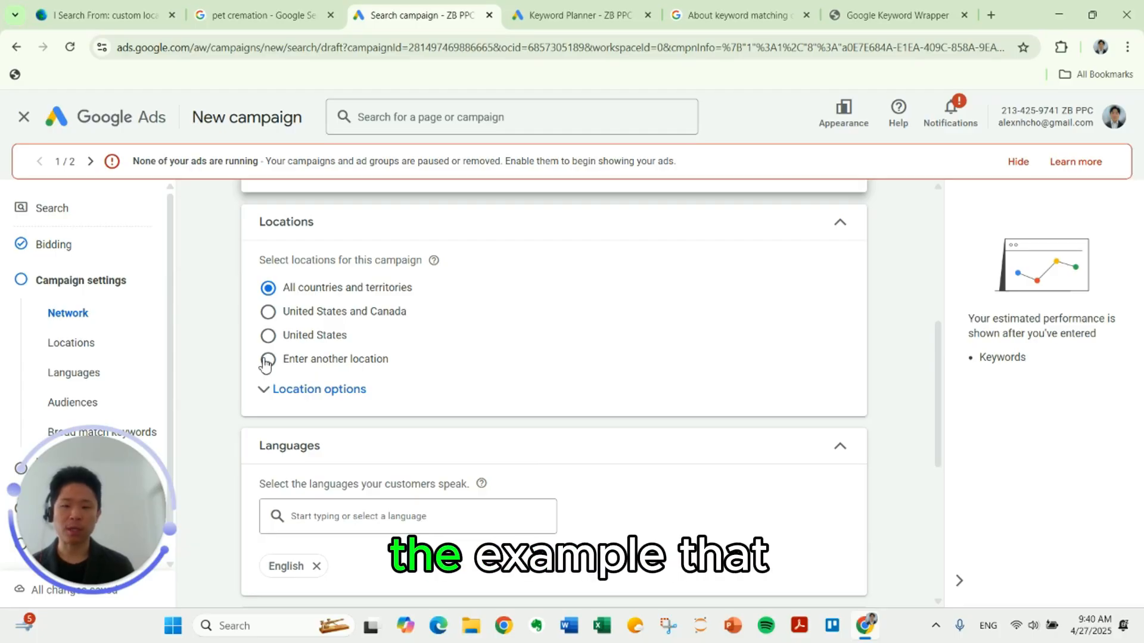
click(267, 361)
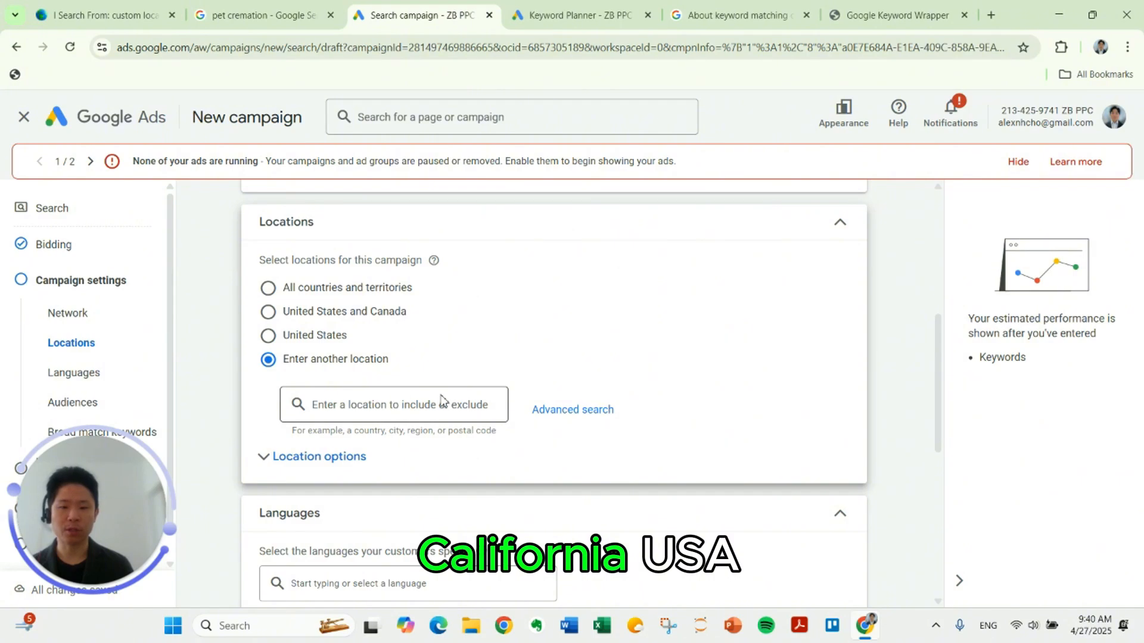
click(553, 411)
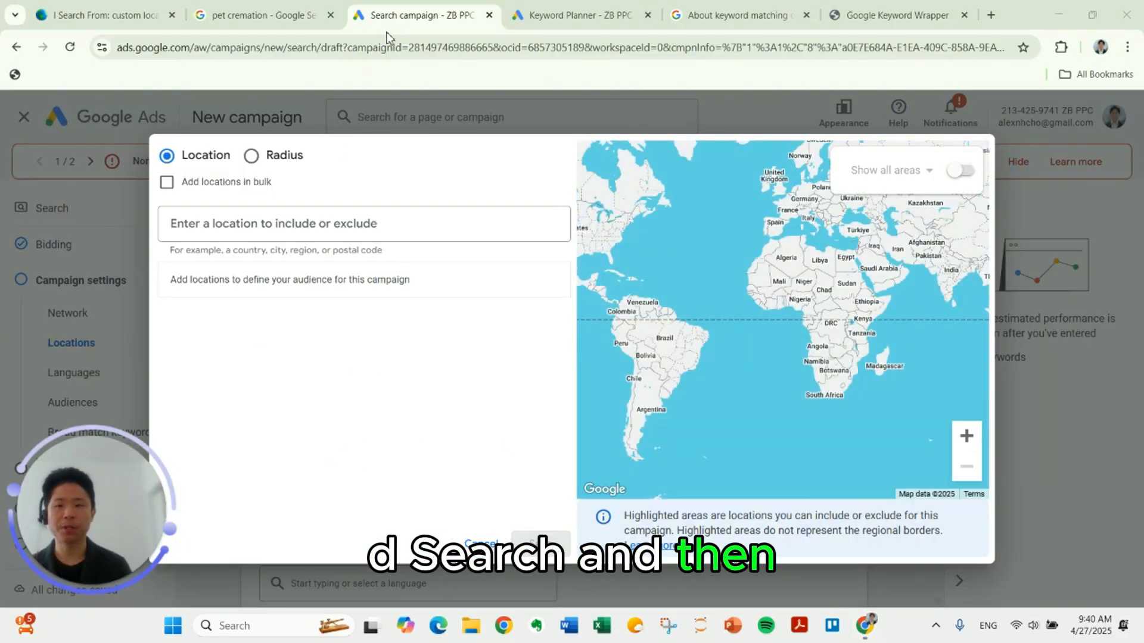
Step: Include the city of Los Angeles, California, United States as a targeted location
click(268, 222)
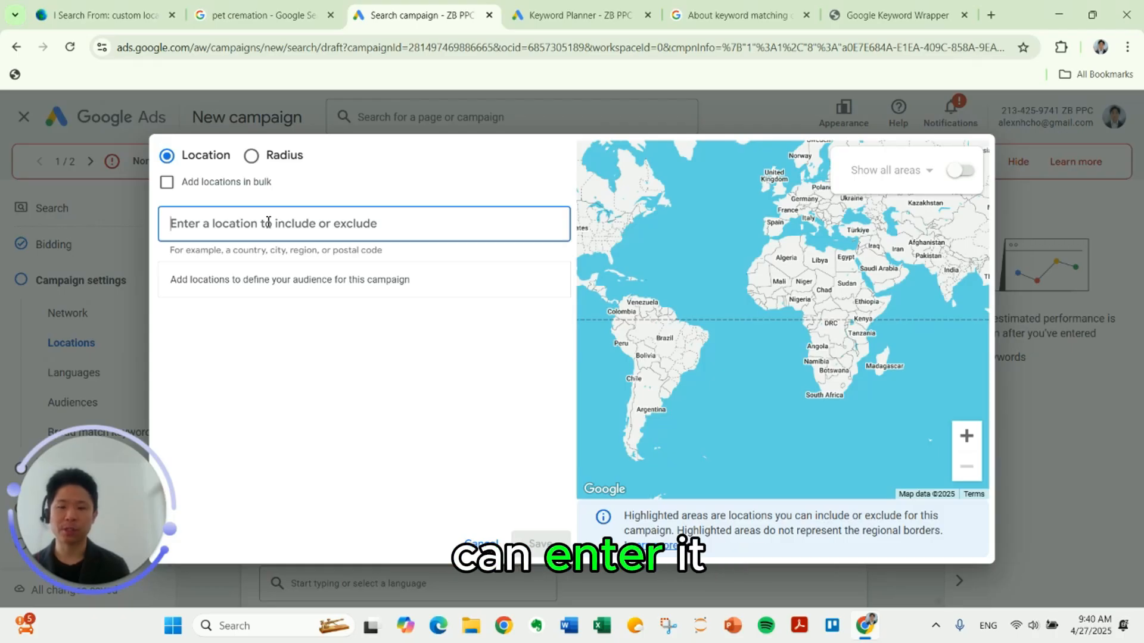
text(Los Angeles)
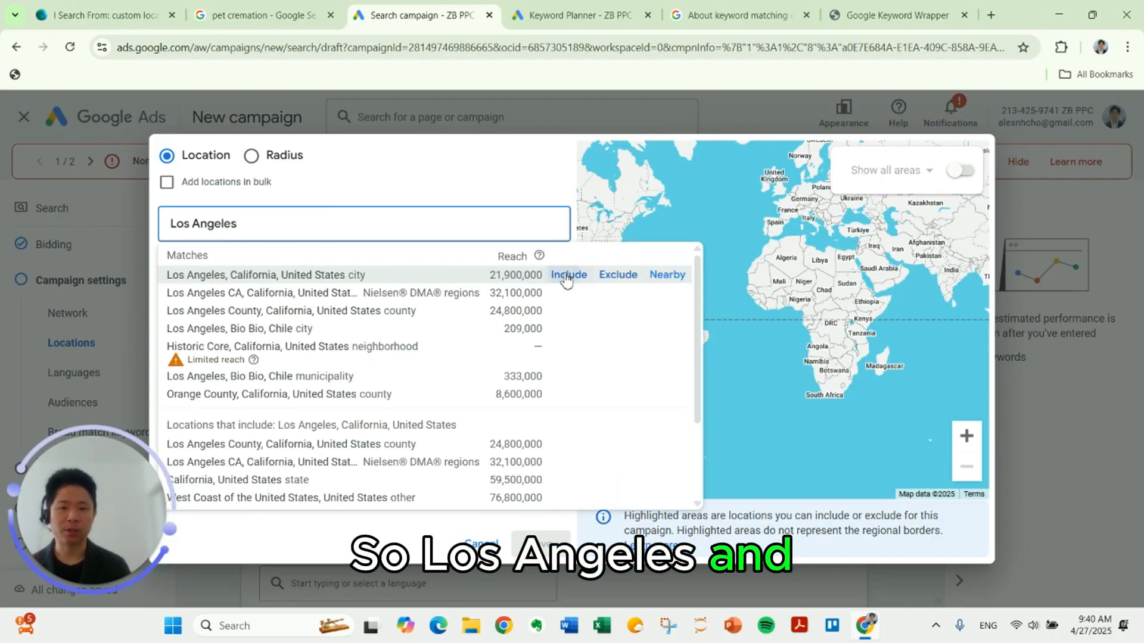
click(567, 274)
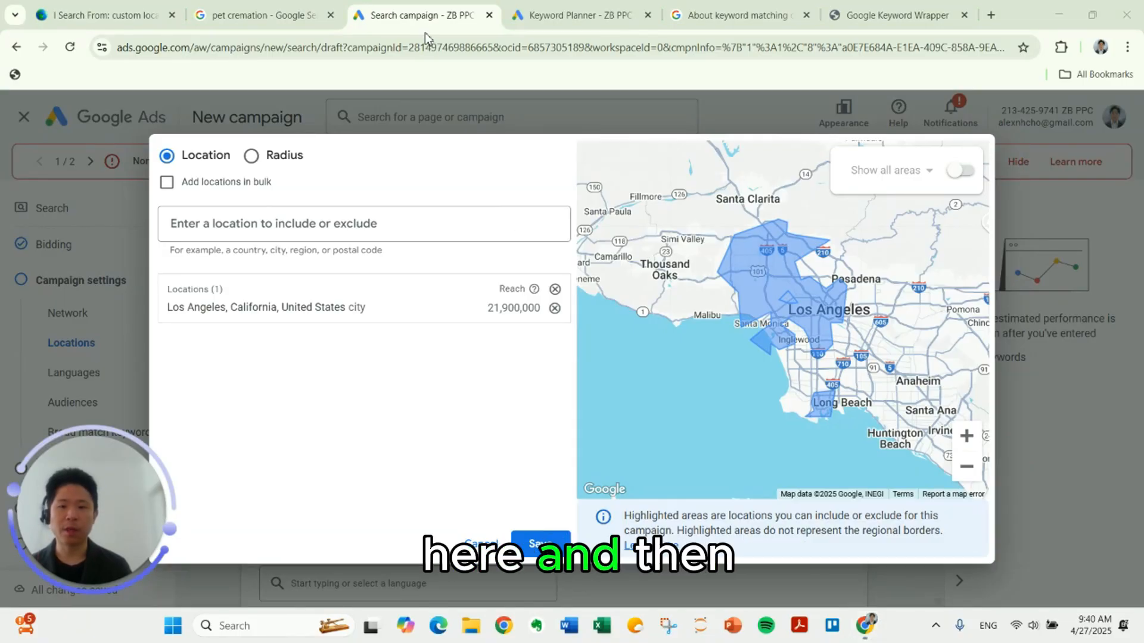
Step: Replace the Los Angeles city target with a 20 mi radius around Los Angeles, CA and save the locations
click(253, 159)
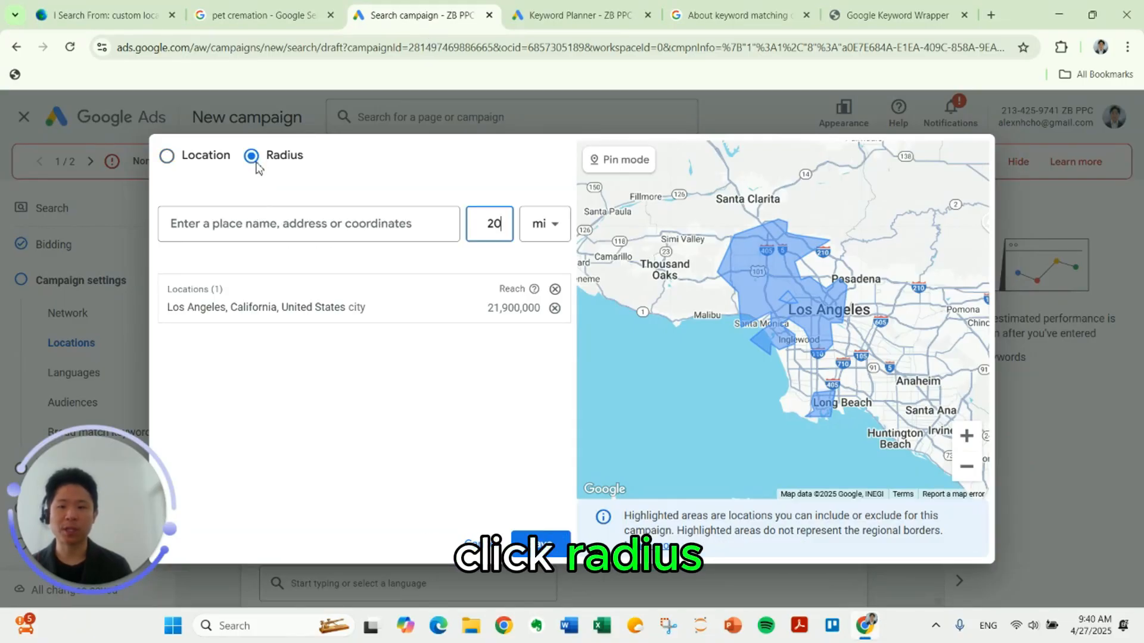
click(555, 308)
click(328, 229)
text(Los Angeles)
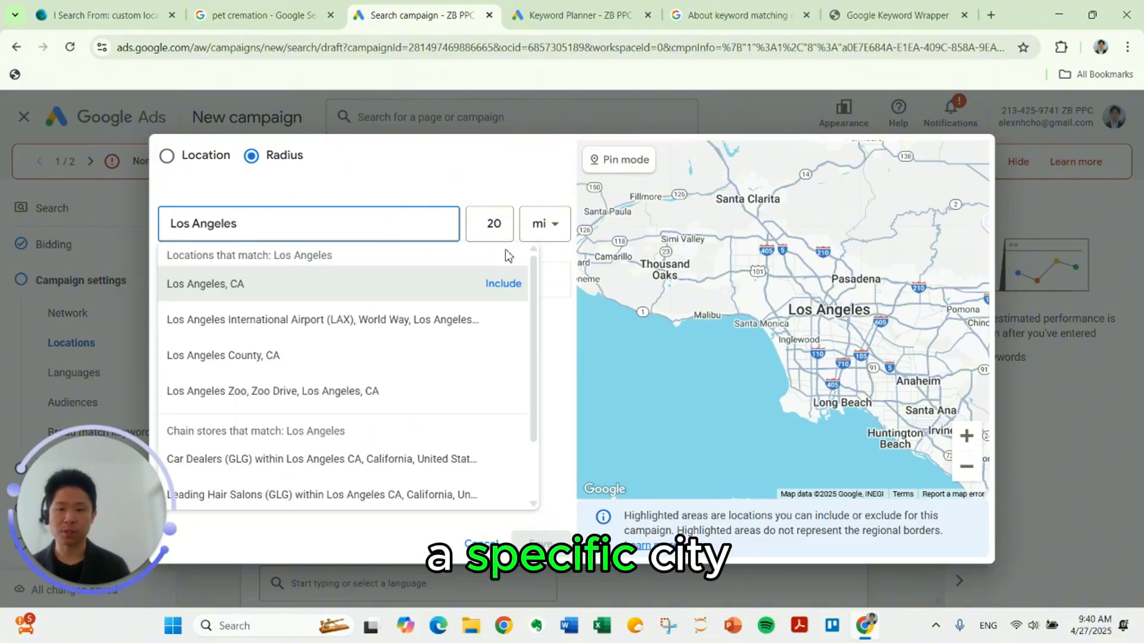
click(505, 284)
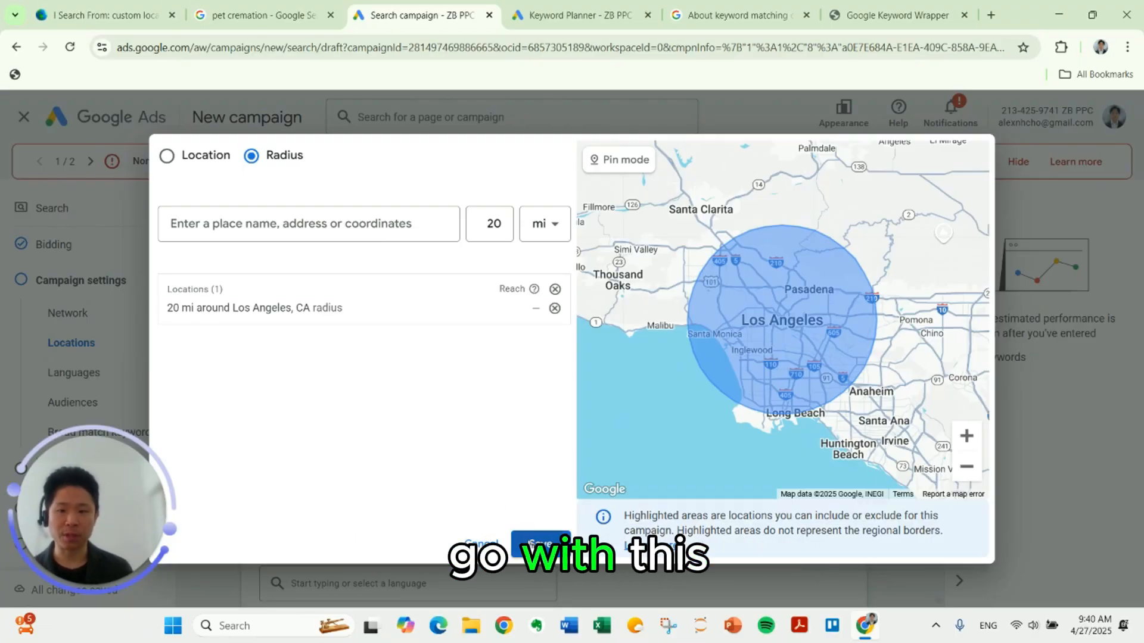
click(540, 543)
Step: In the location options, limit targeting to Presence: People in or regularly in your included locations
click(319, 518)
scroll(438, 489, down, 1)
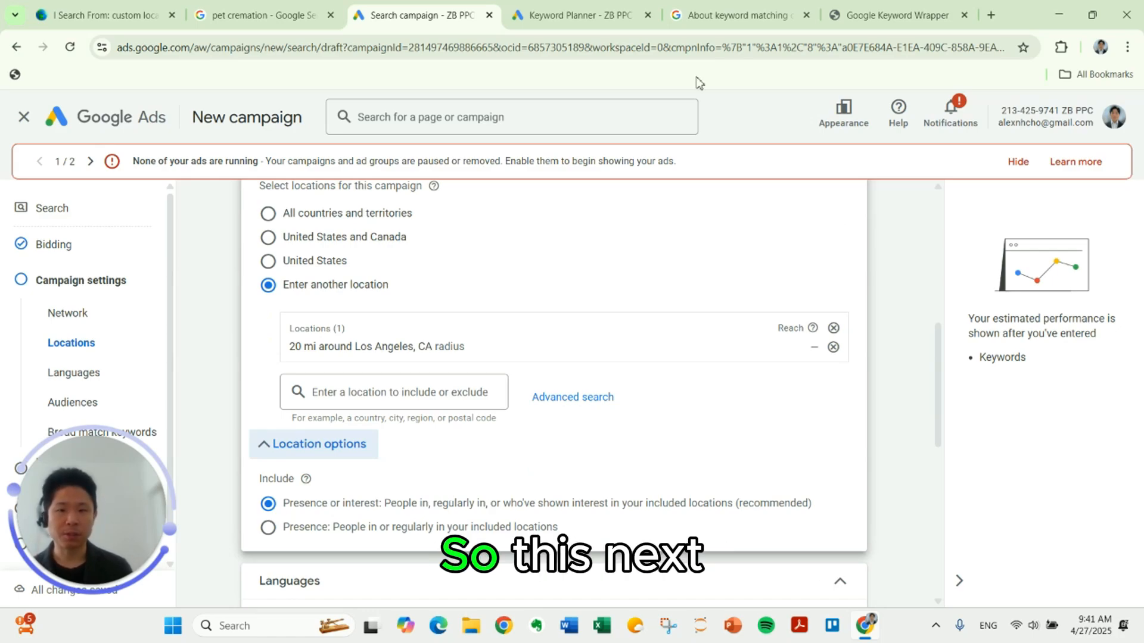
click(351, 532)
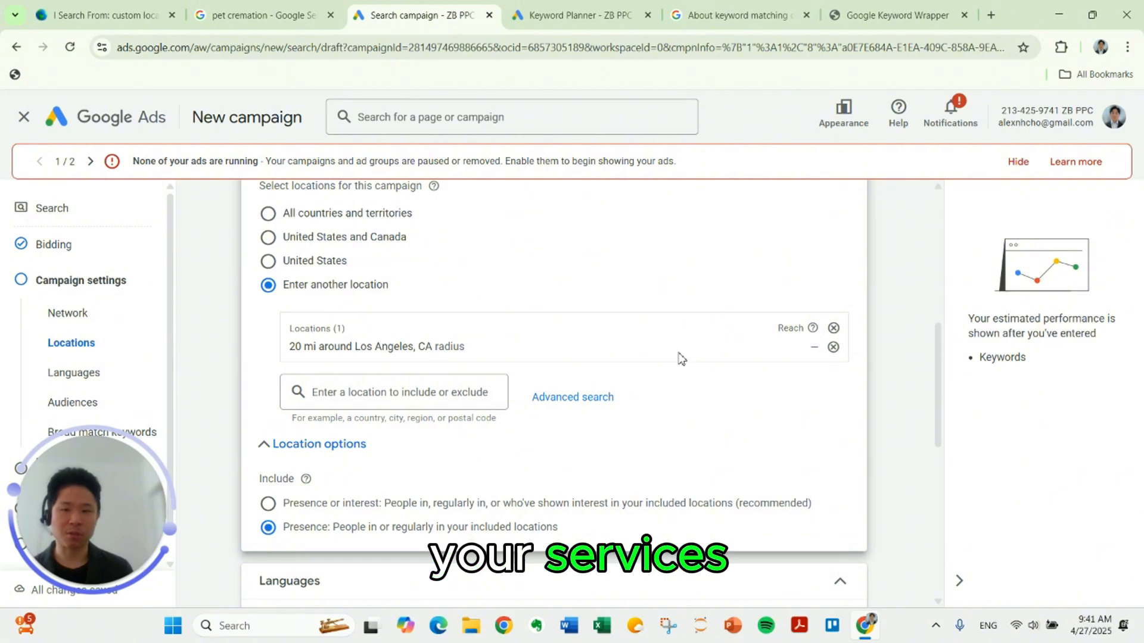
Step: Keep English as the language and add the Pet Lovers, Dog Lovers and Cat Lovers affinity audience segments to the campaign
scroll(409, 378, down, 3)
scroll(407, 384, down, 1)
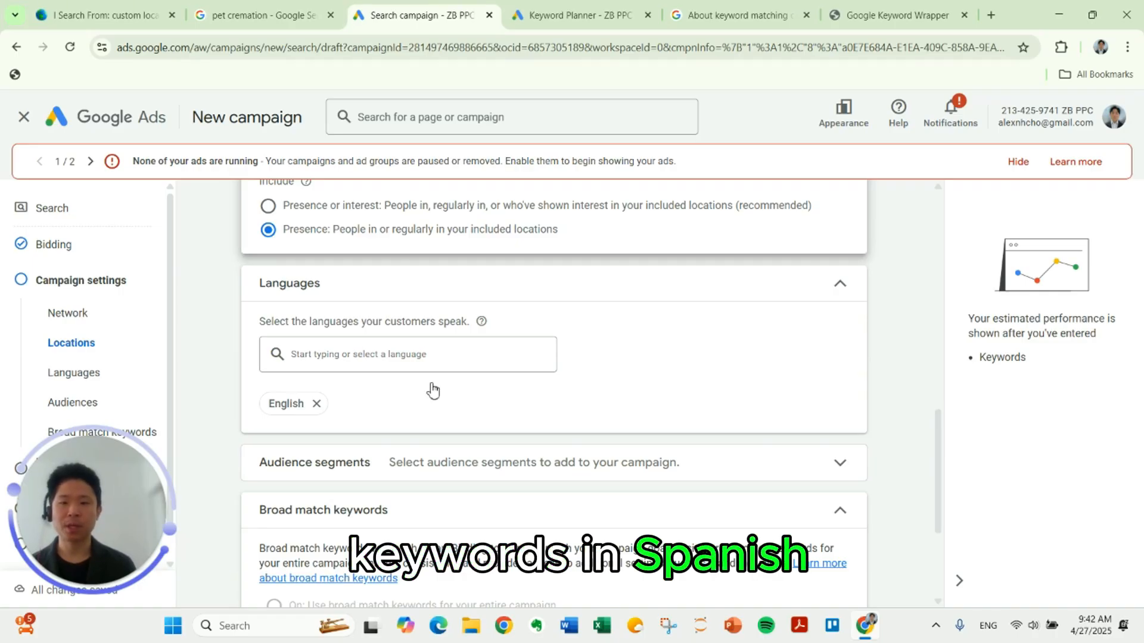
scroll(431, 383, down, 2)
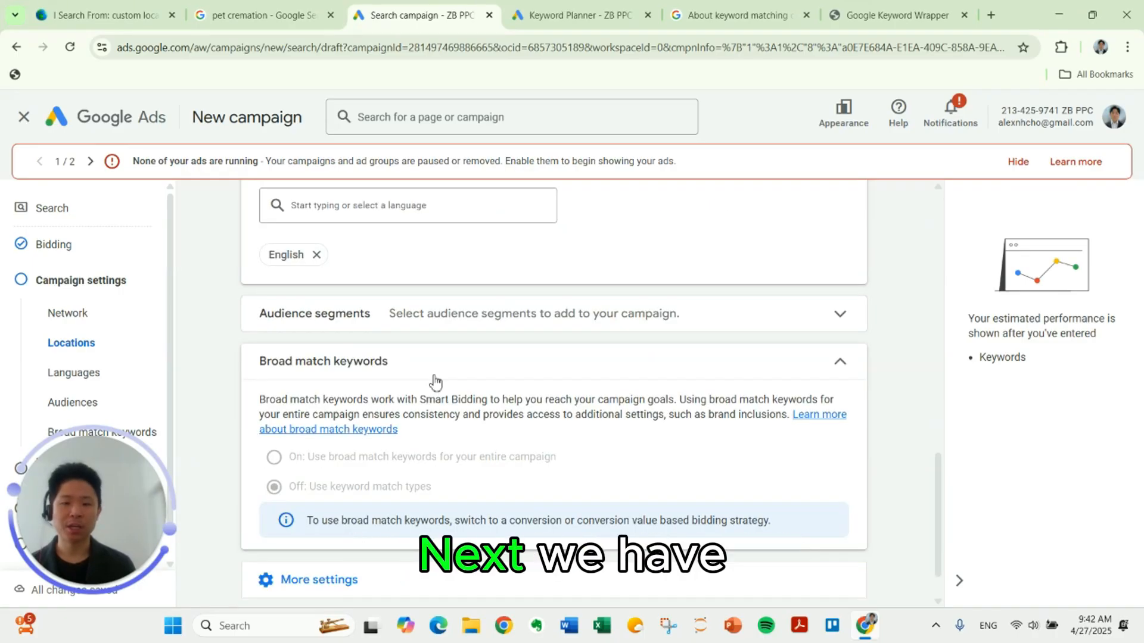
click(488, 322)
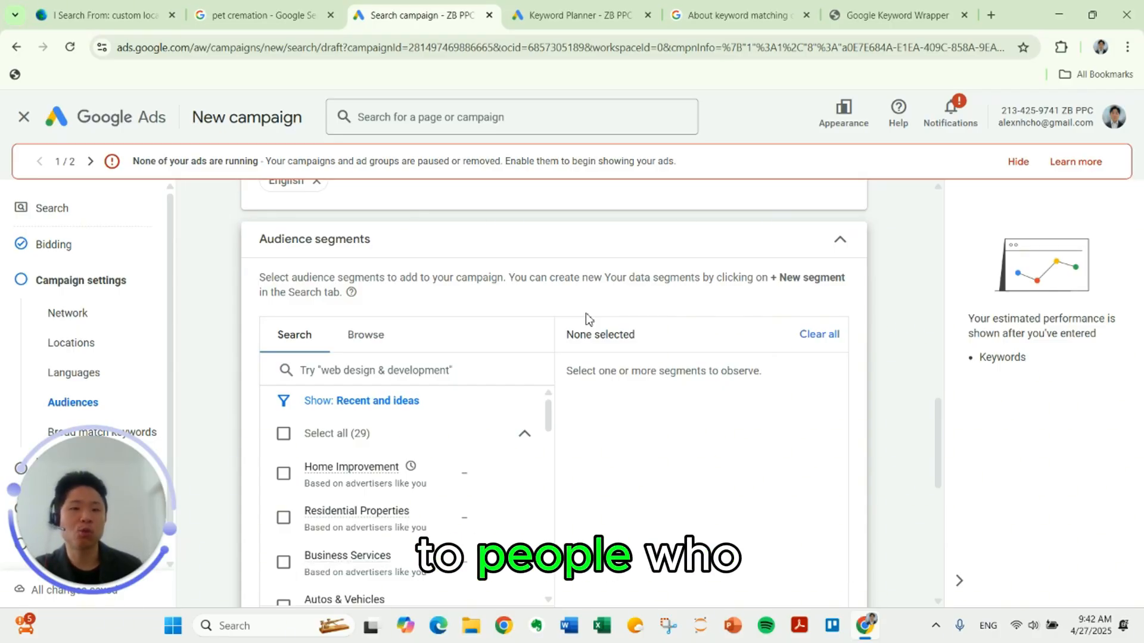
scroll(536, 298, down, 1)
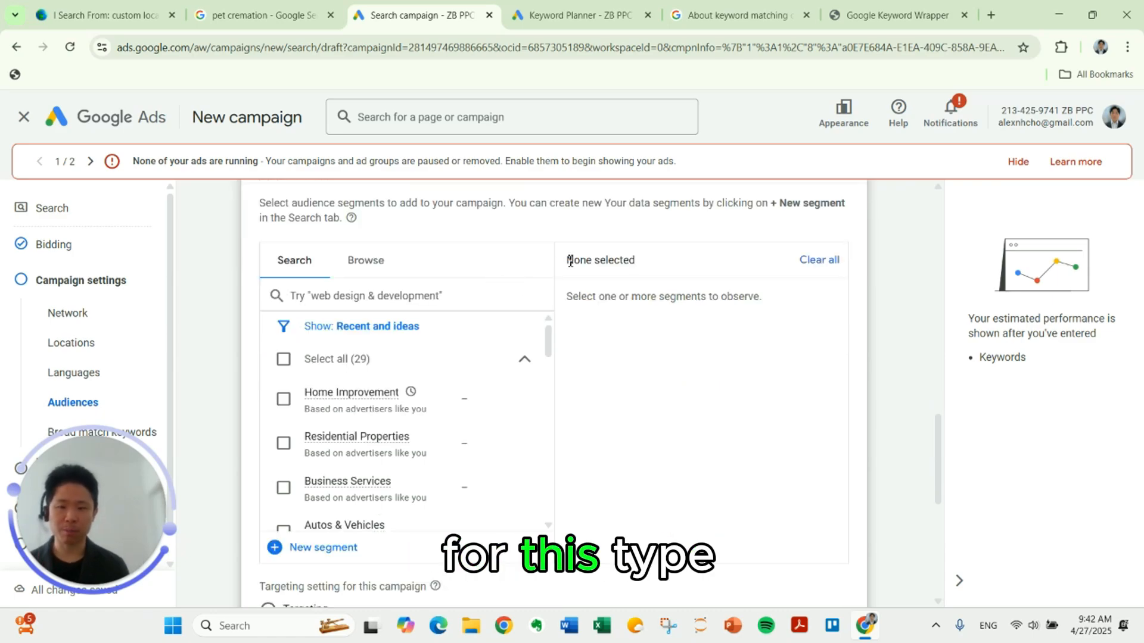
text(pet lover)
click(283, 375)
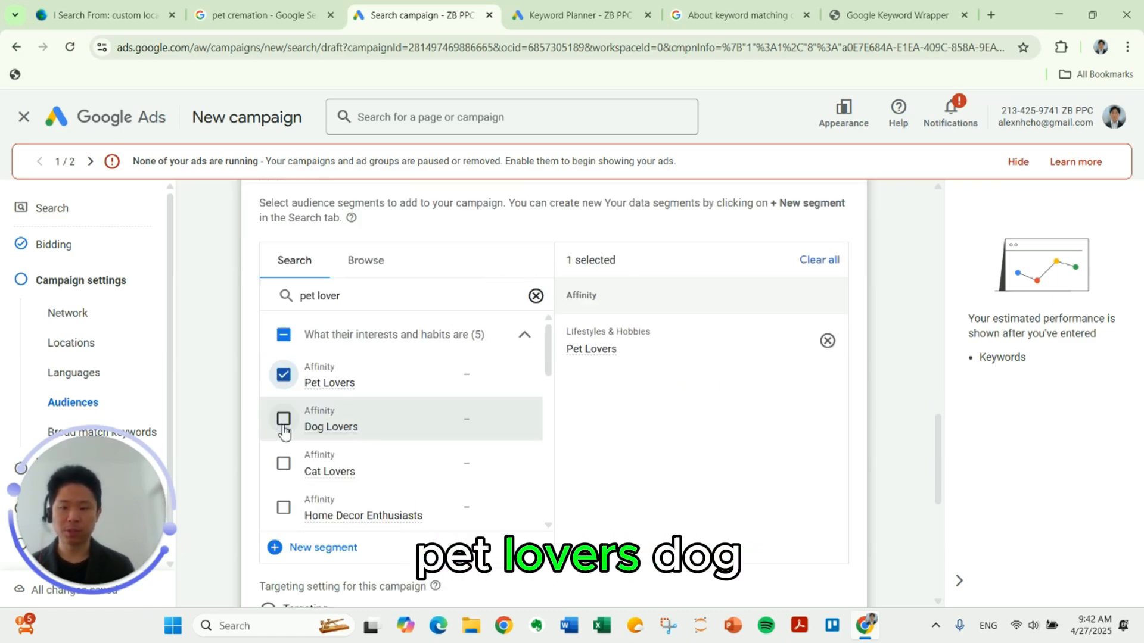
click(283, 420)
click(283, 464)
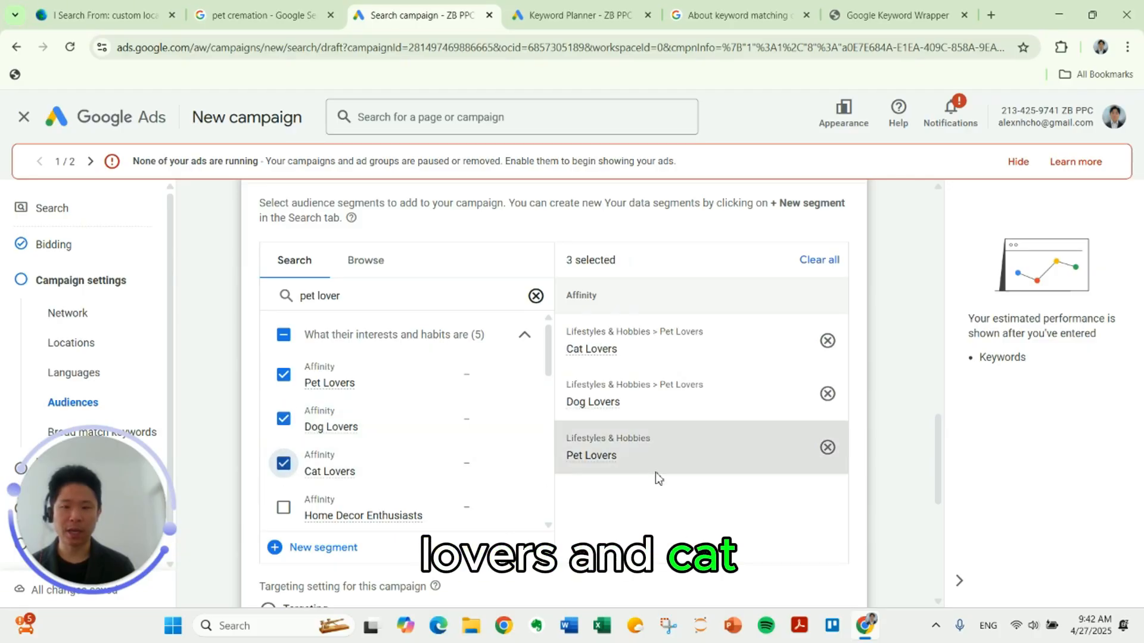
Step: Show the additional campaign settings and examine the ad rotation options
scroll(655, 472, down, 2)
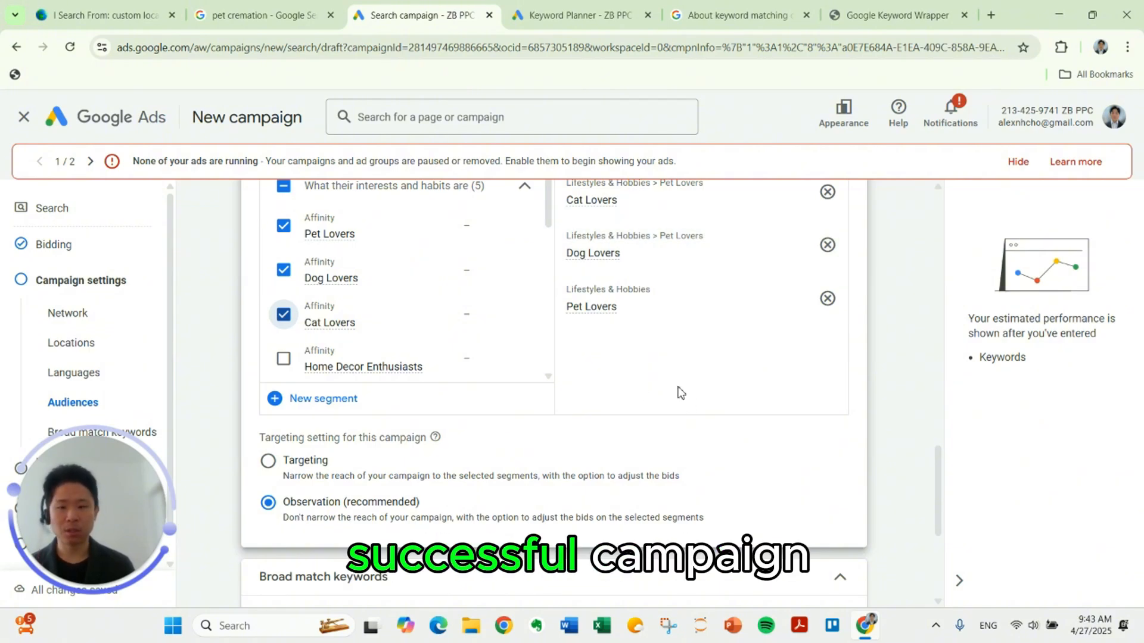
scroll(679, 390, down, 7)
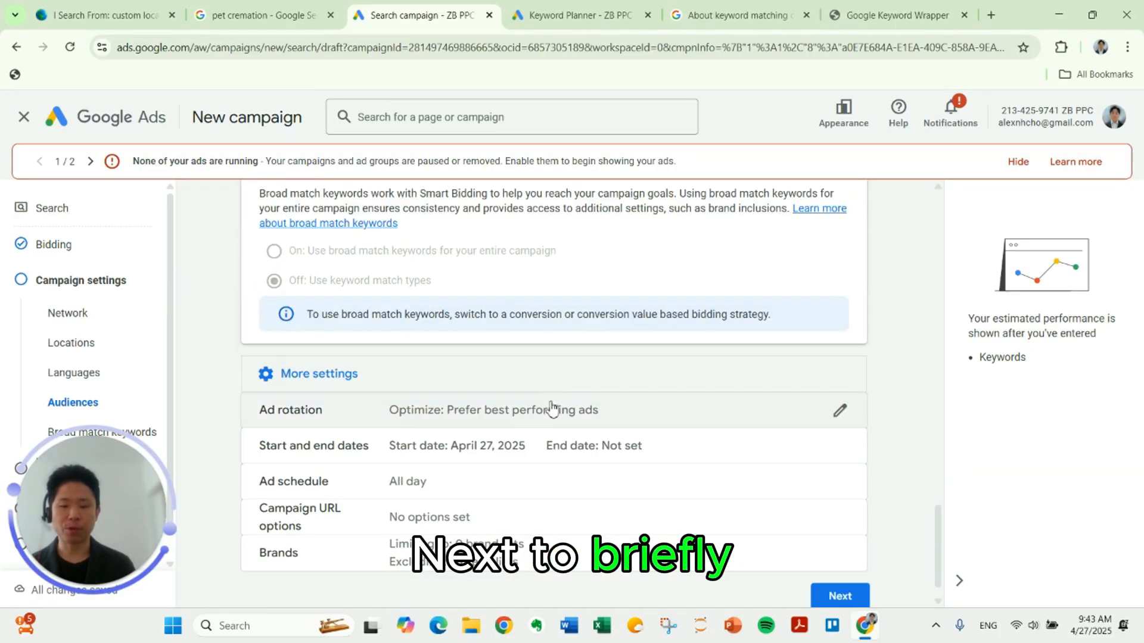
click(551, 386)
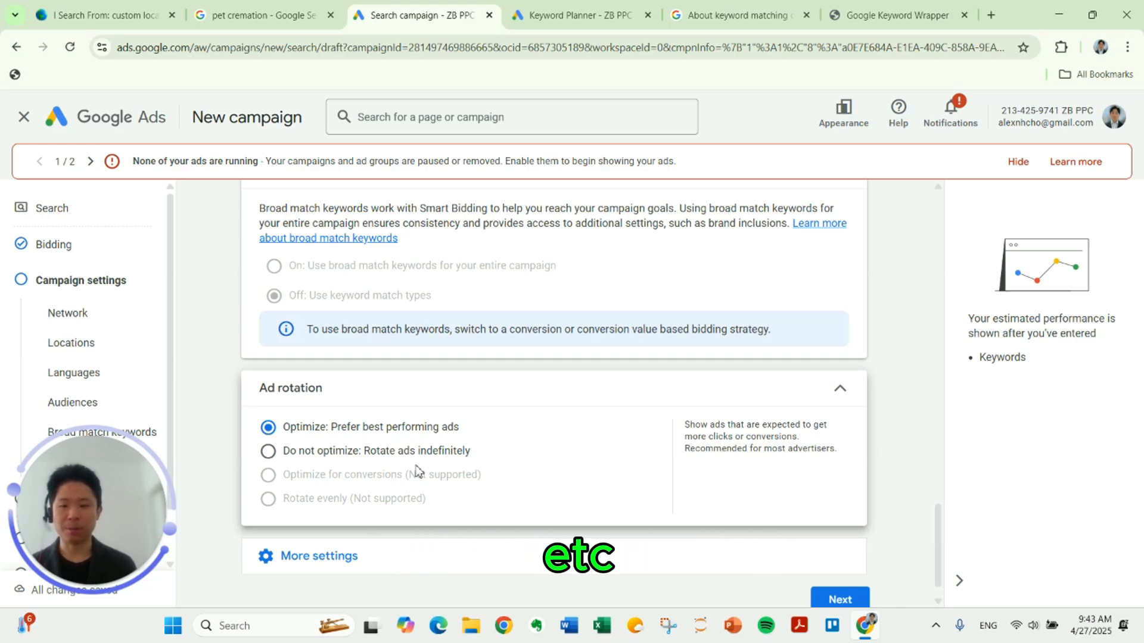
Step: Set the ad schedule to run on all days from 07:00 to 20:00
click(382, 554)
scroll(492, 522, down, 2)
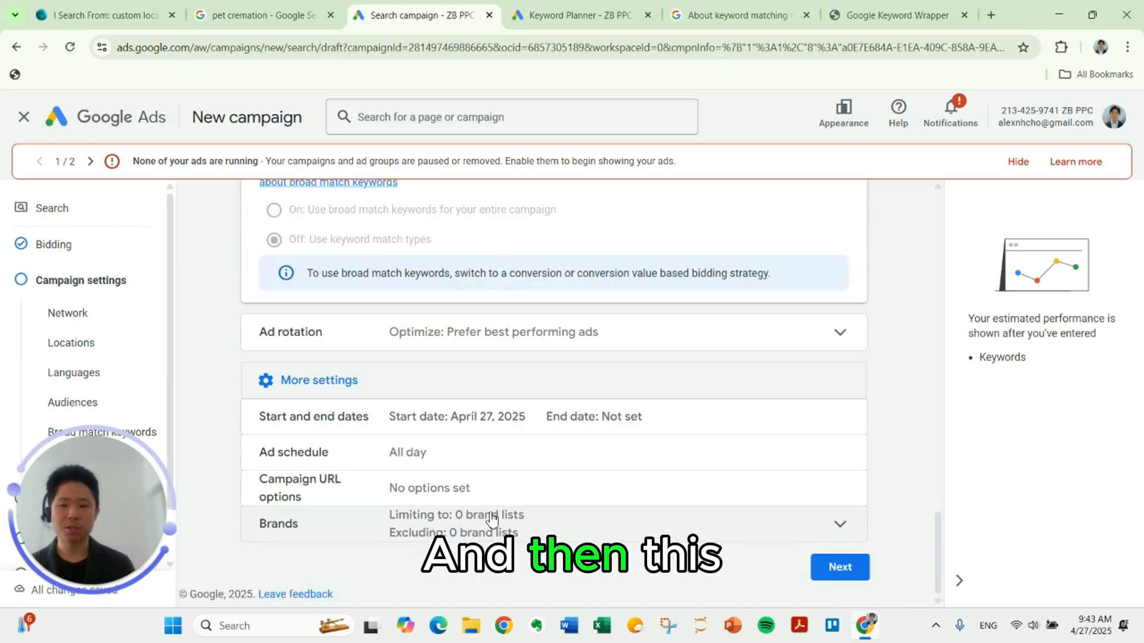
click(447, 458)
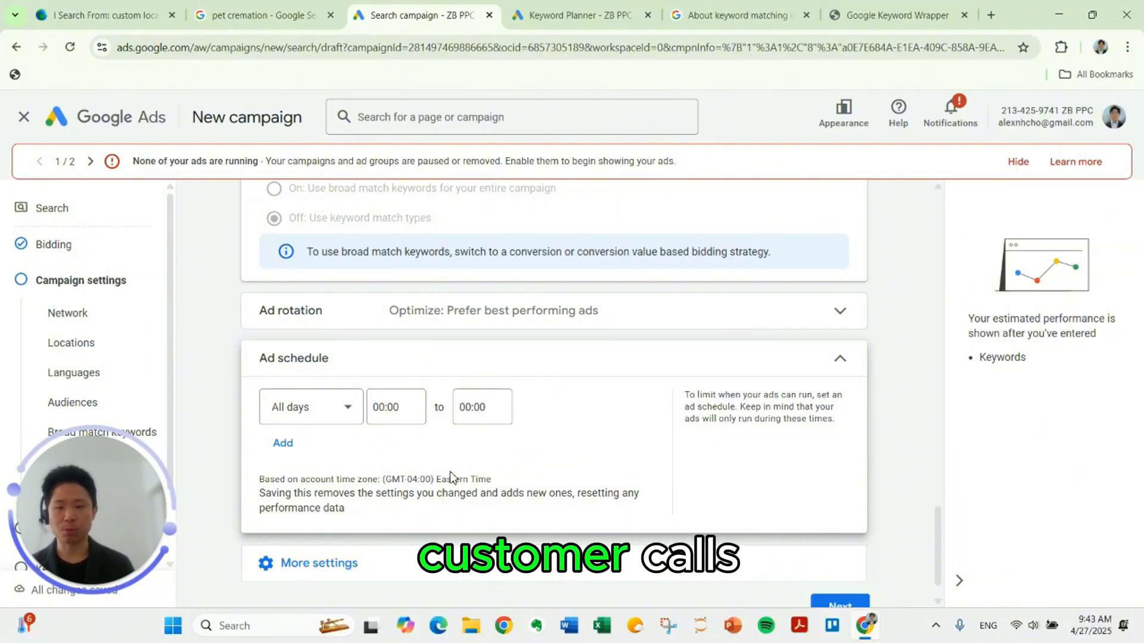
click(402, 421)
scroll(407, 274, down, 10)
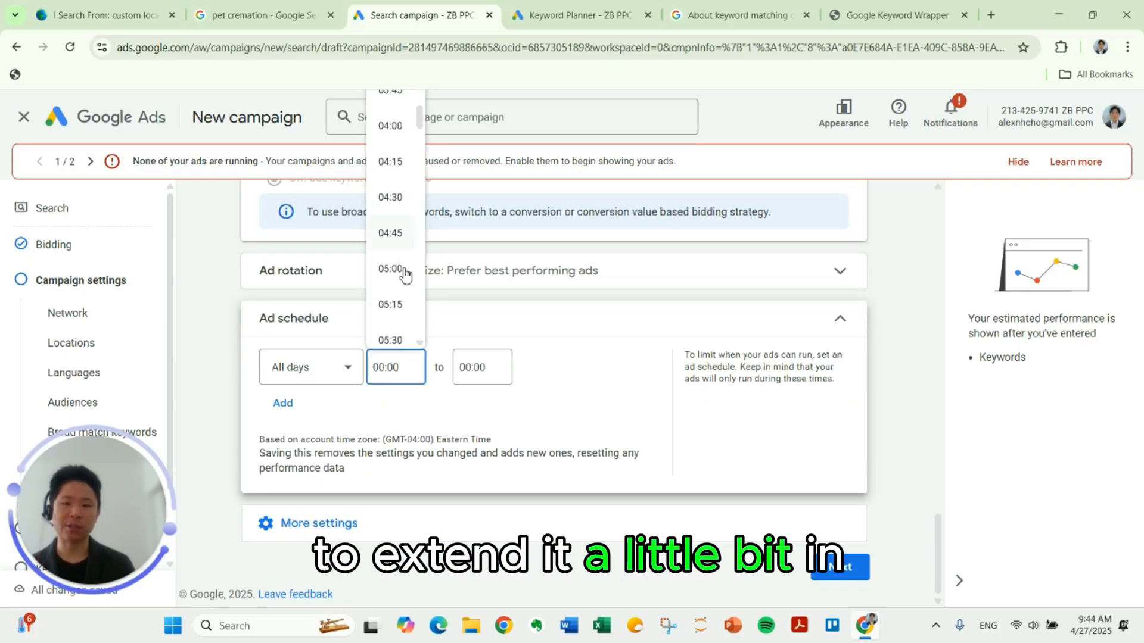
scroll(407, 275, down, 2)
click(406, 275)
click(482, 367)
scroll(484, 286, down, 20)
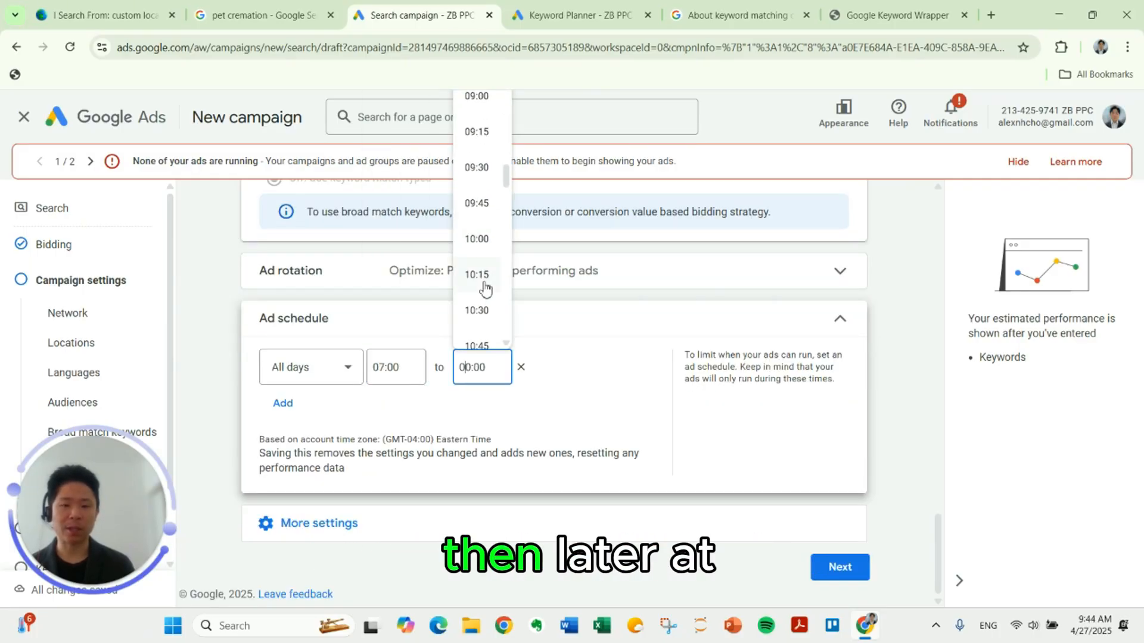
scroll(485, 289, down, 6)
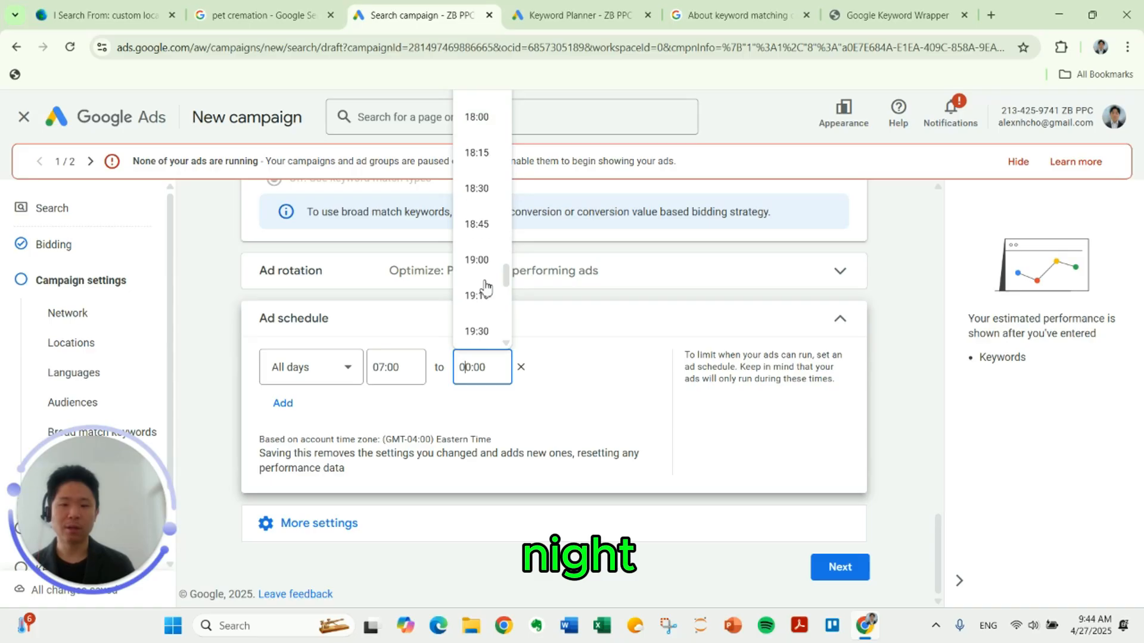
click(478, 328)
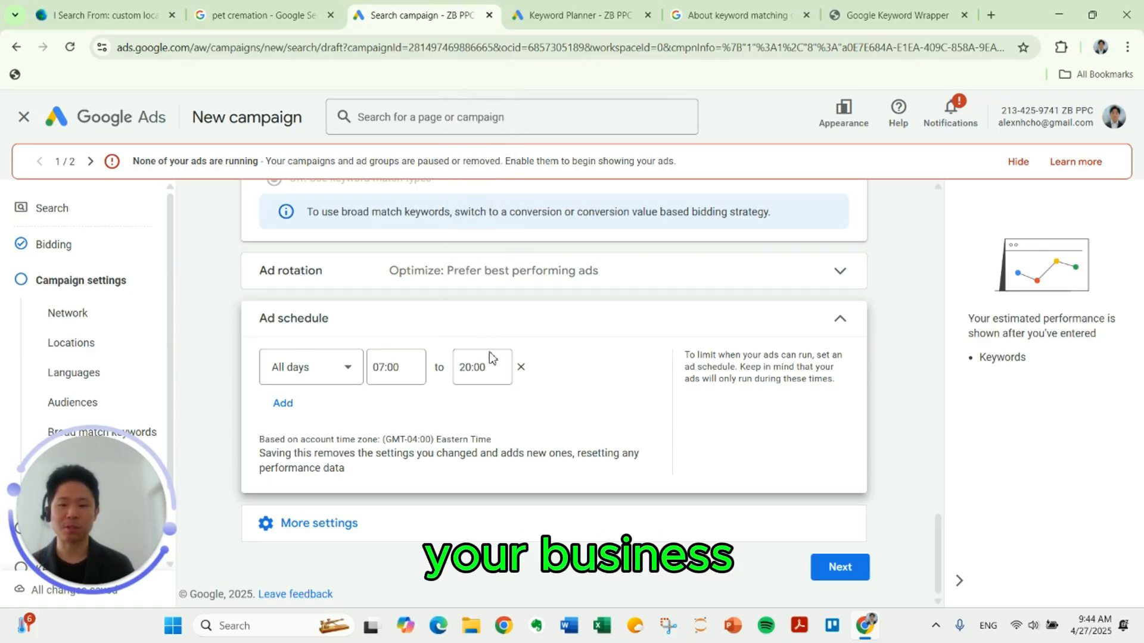
Step: Look through the ad schedule's day choices, keep All days, and continue to keyword and asset generation
click(308, 381)
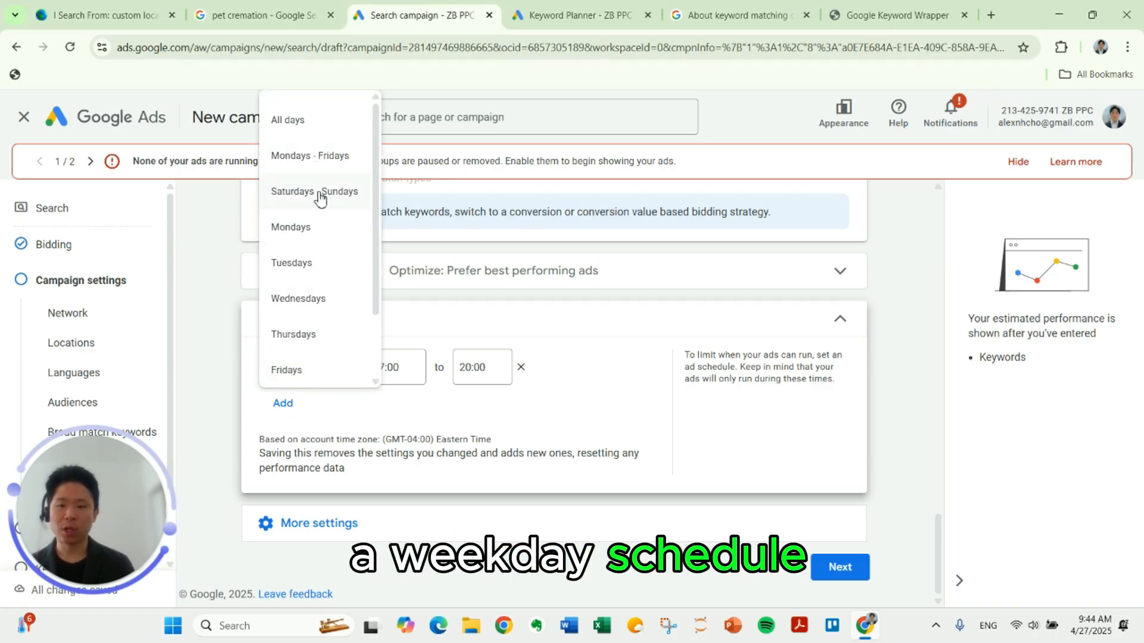
scroll(320, 191, down, 2)
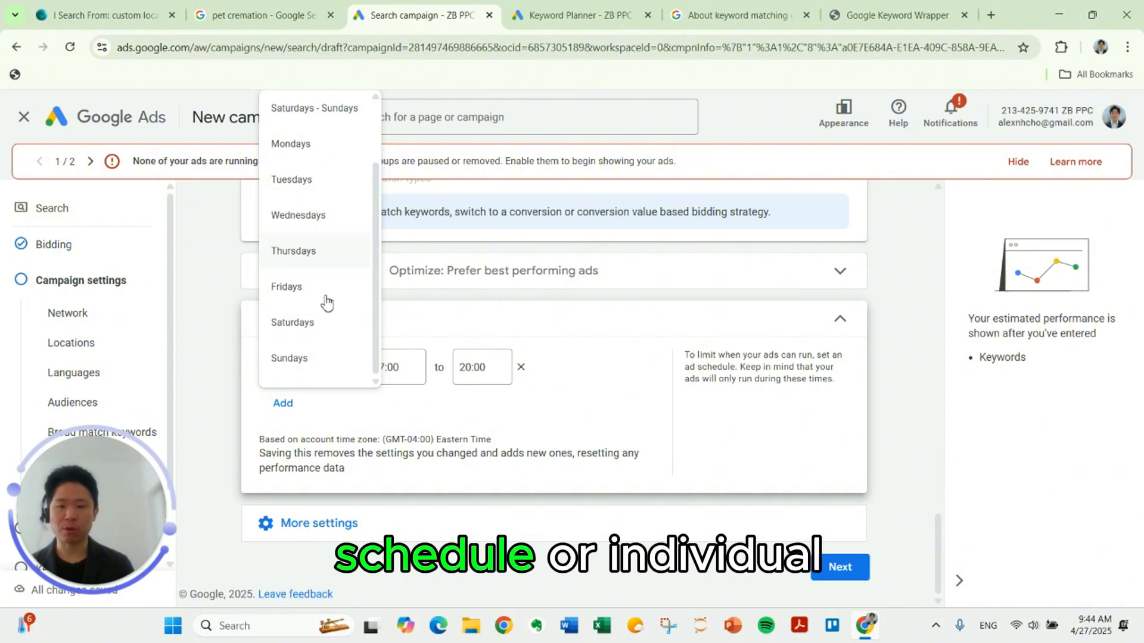
click(450, 429)
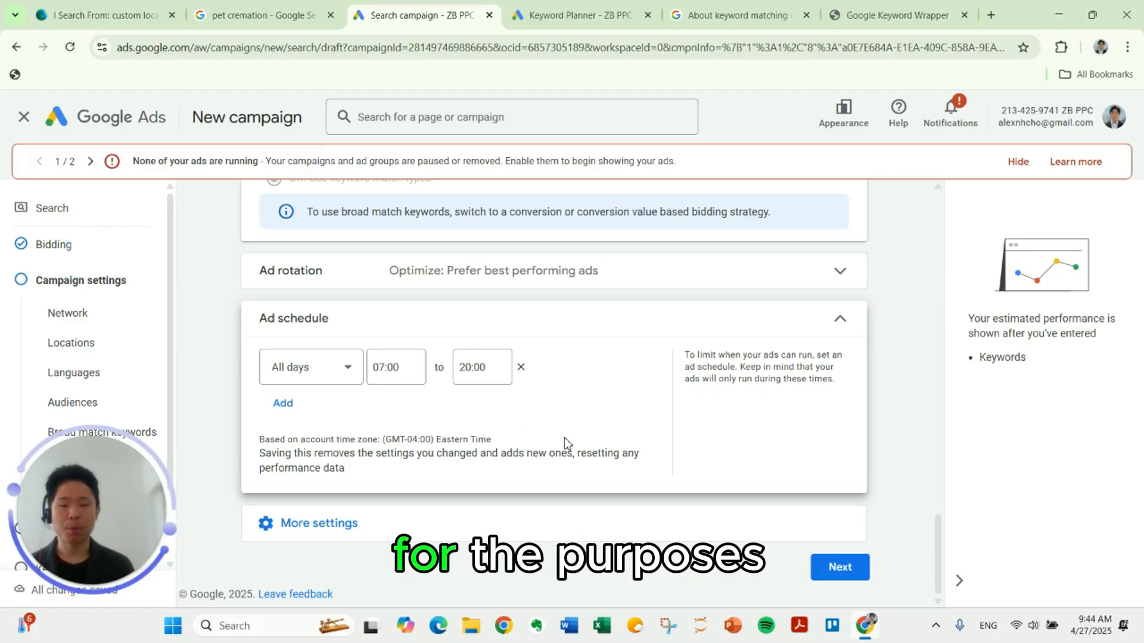
click(831, 569)
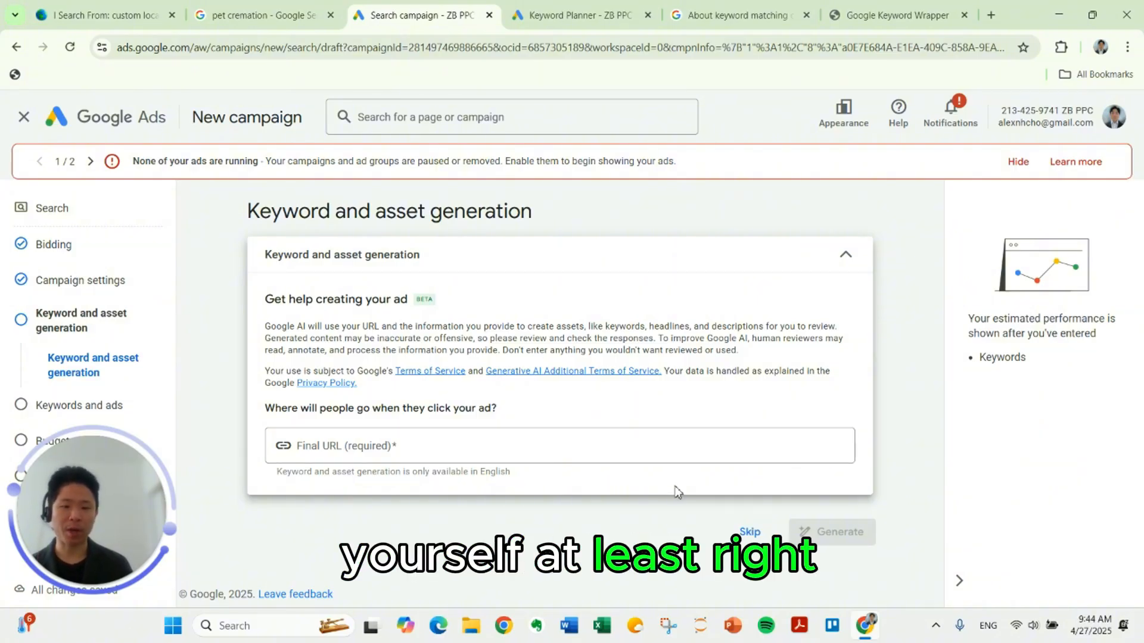
drag(666, 488, 675, 372)
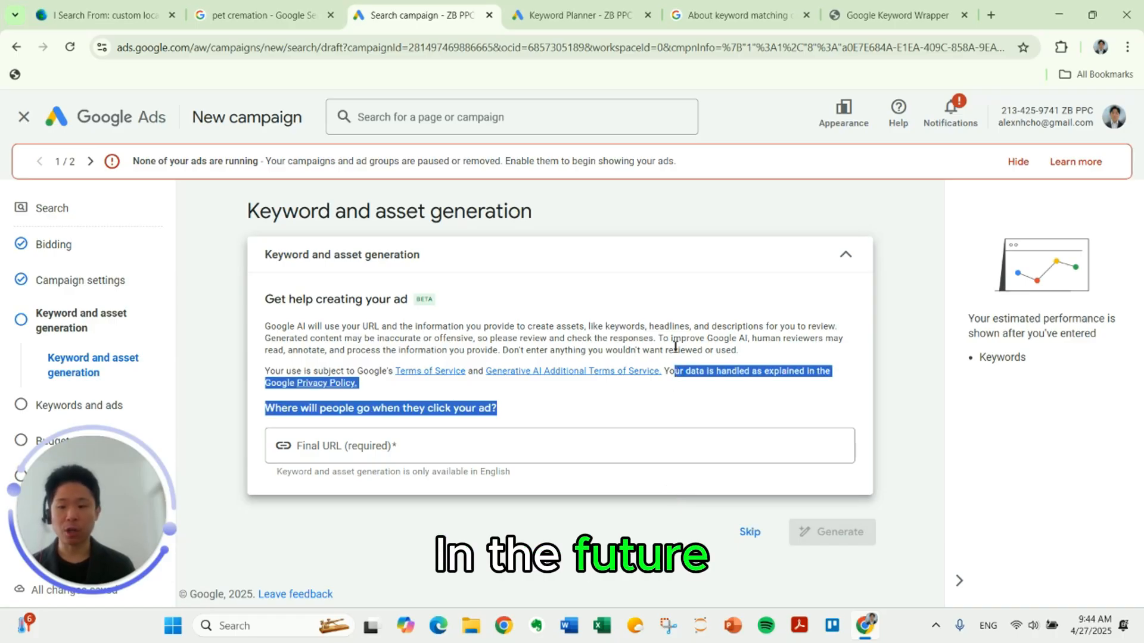
triple_click(675, 346)
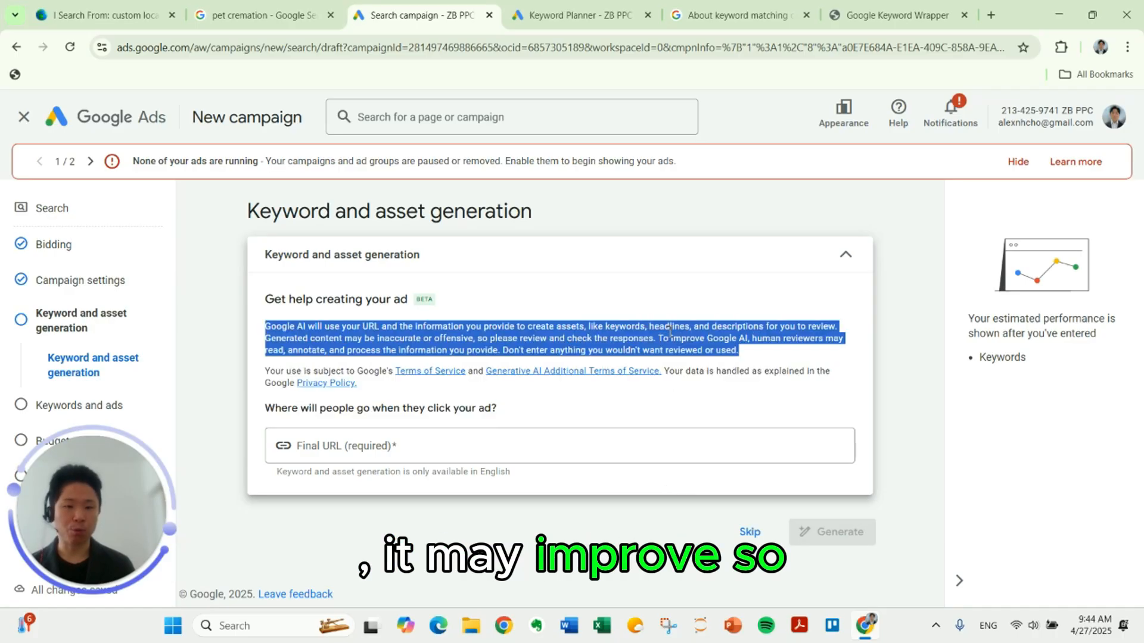
Step: Skip keyword and asset generation, then rename the ad group as Pet Cremation
click(749, 535)
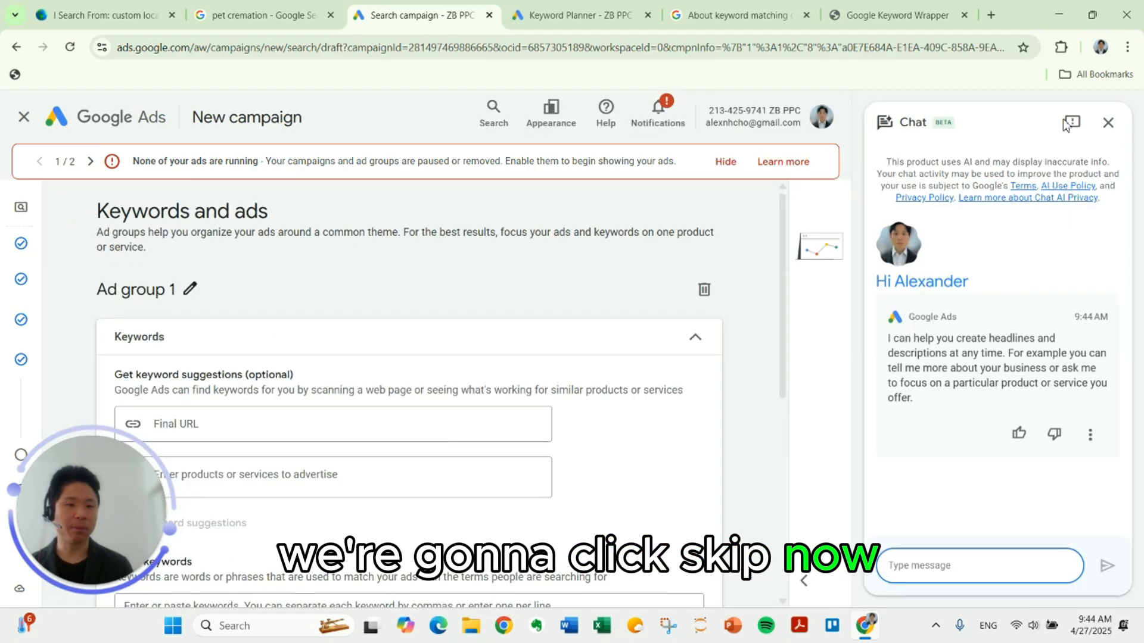
click(1069, 123)
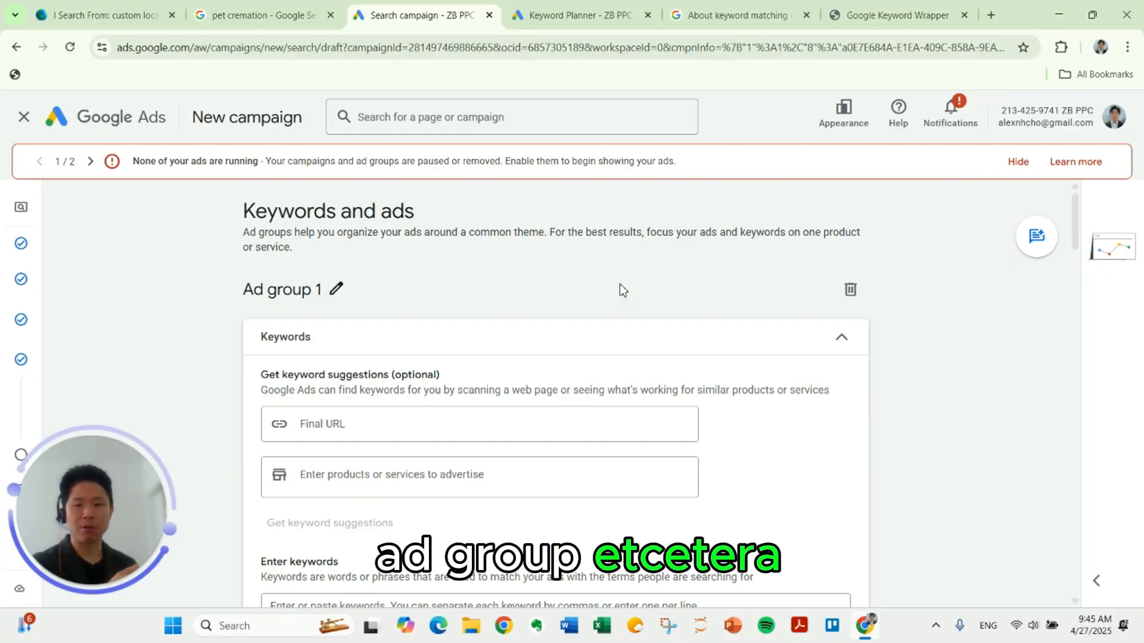
click(336, 289)
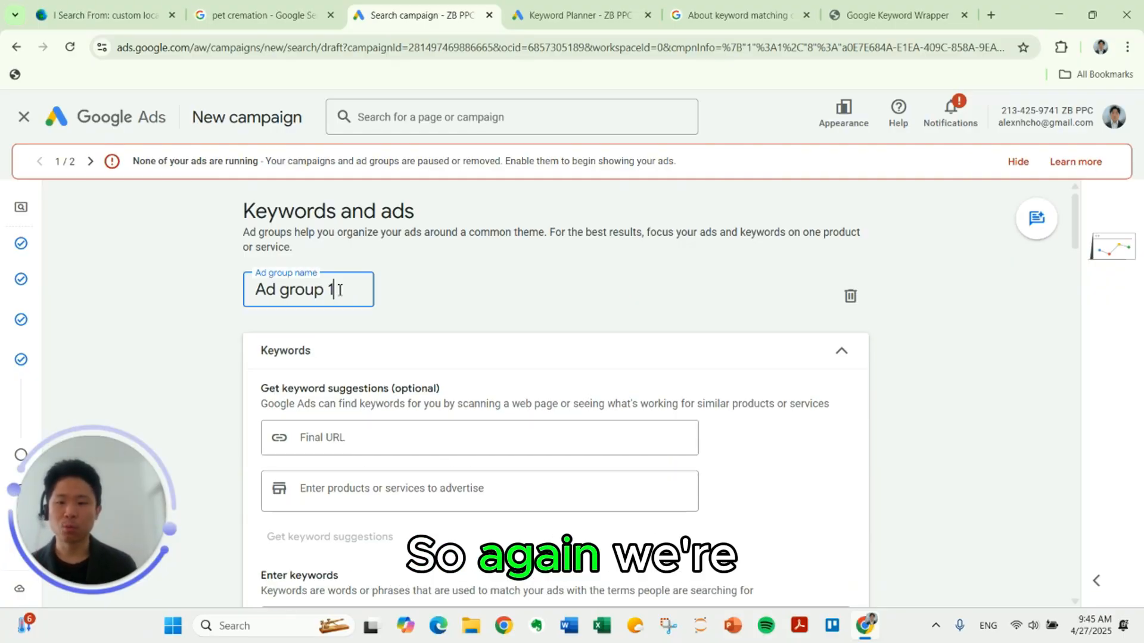
text(Pet Cremation)
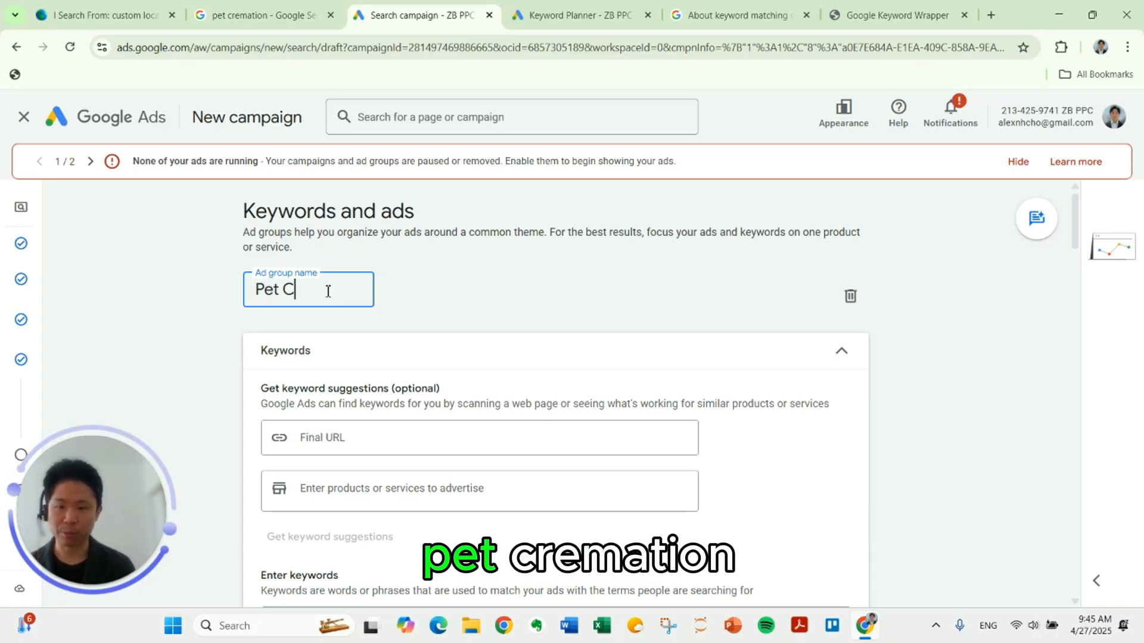
click(450, 308)
scroll(448, 310, down, 3)
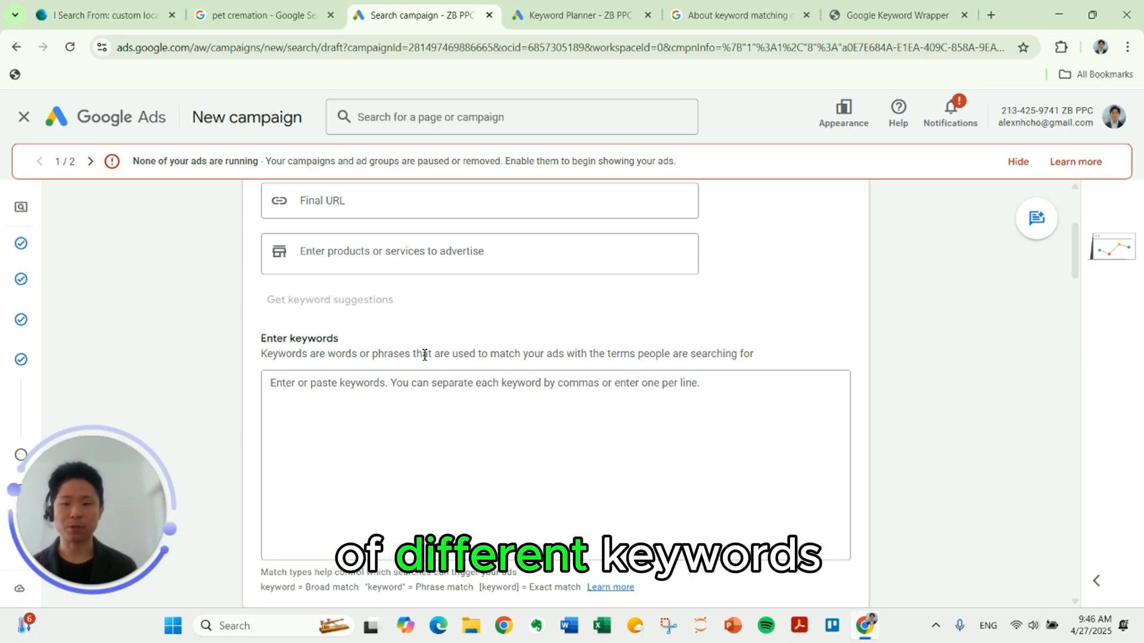
click(389, 381)
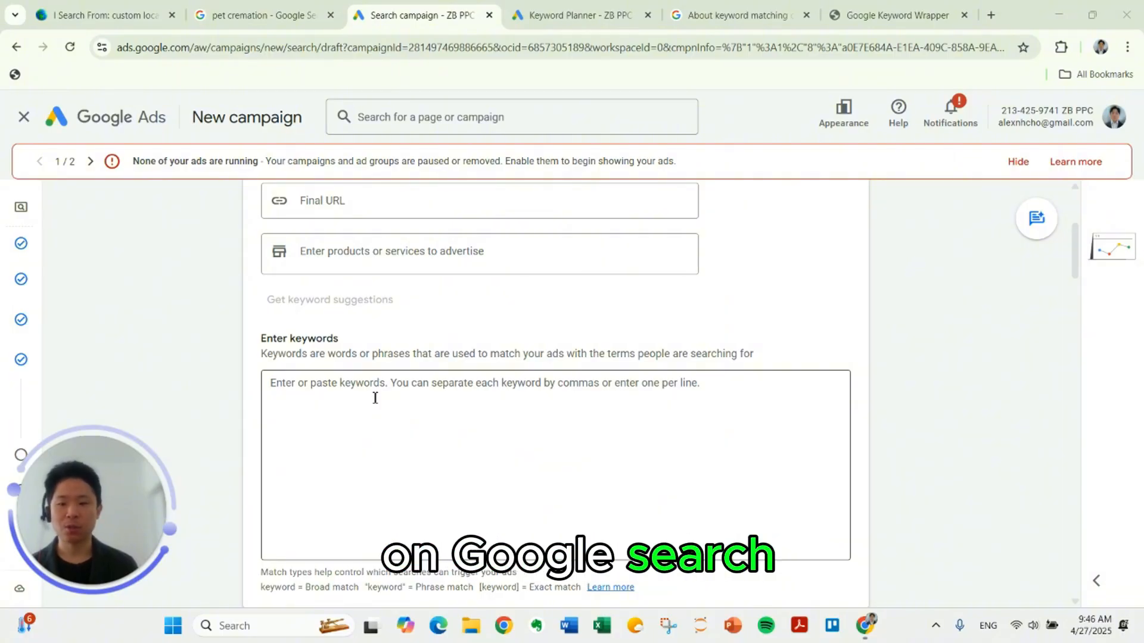
click(340, 384)
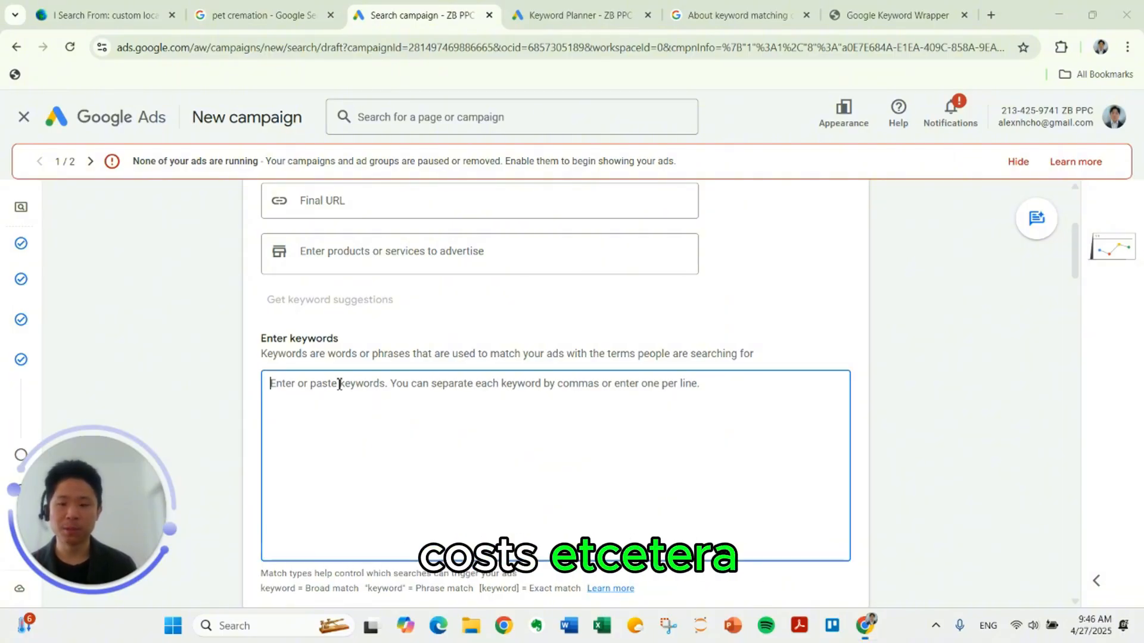
click(195, 349)
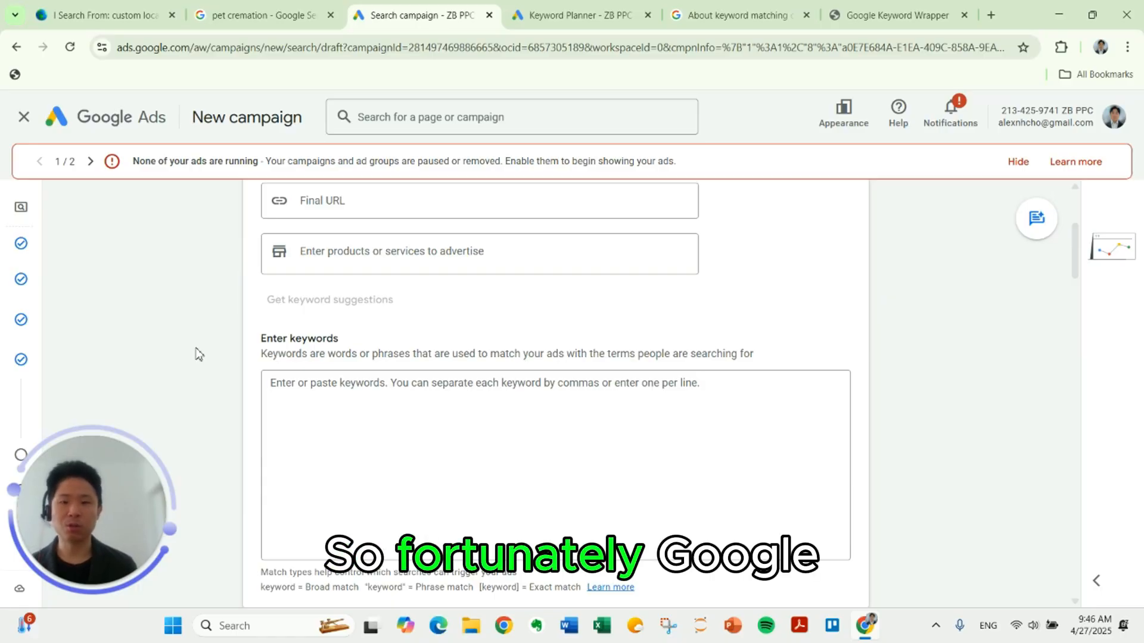
Step: Switch to Keyword Planner, start discovering new keywords, and replace the United States location with the city of Los Angeles, California
key(ctrl+Tab)
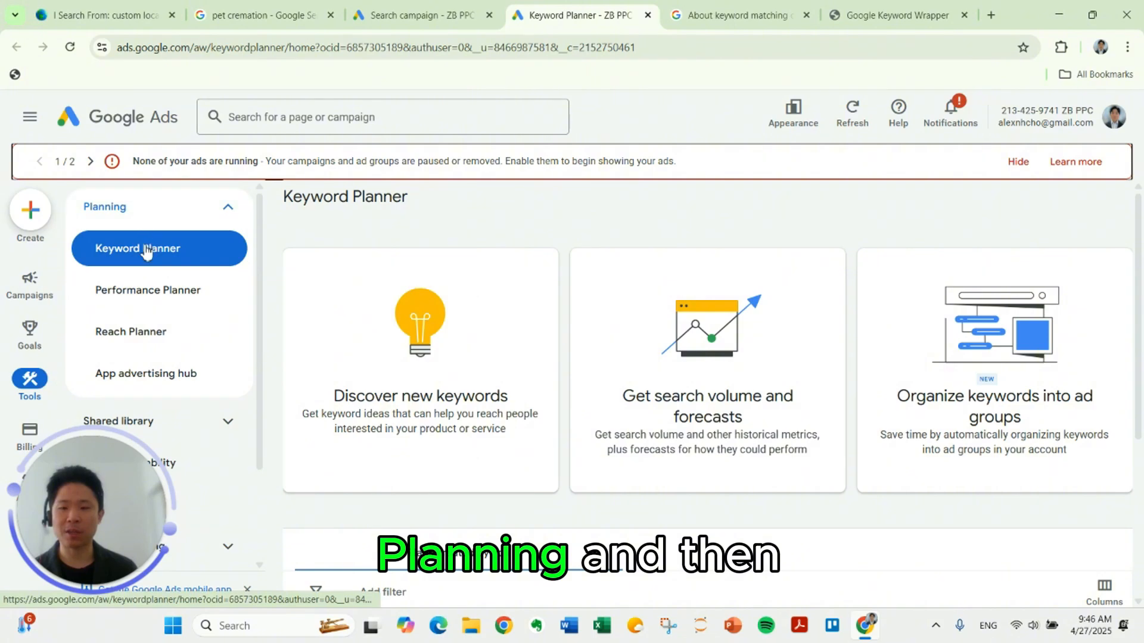
click(407, 361)
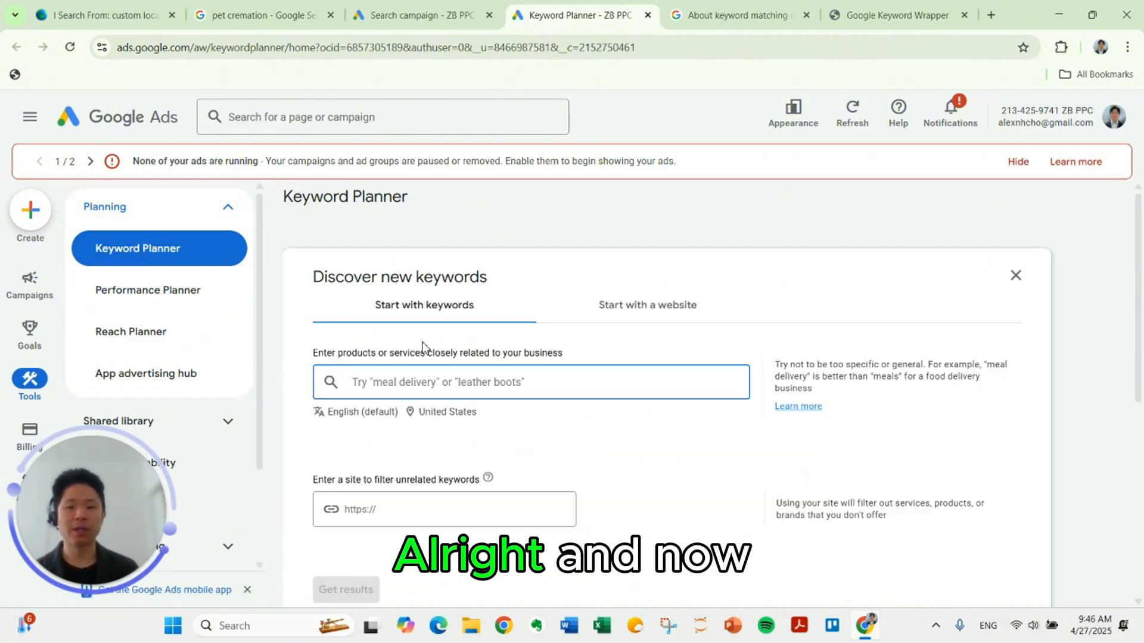
click(444, 413)
click(555, 296)
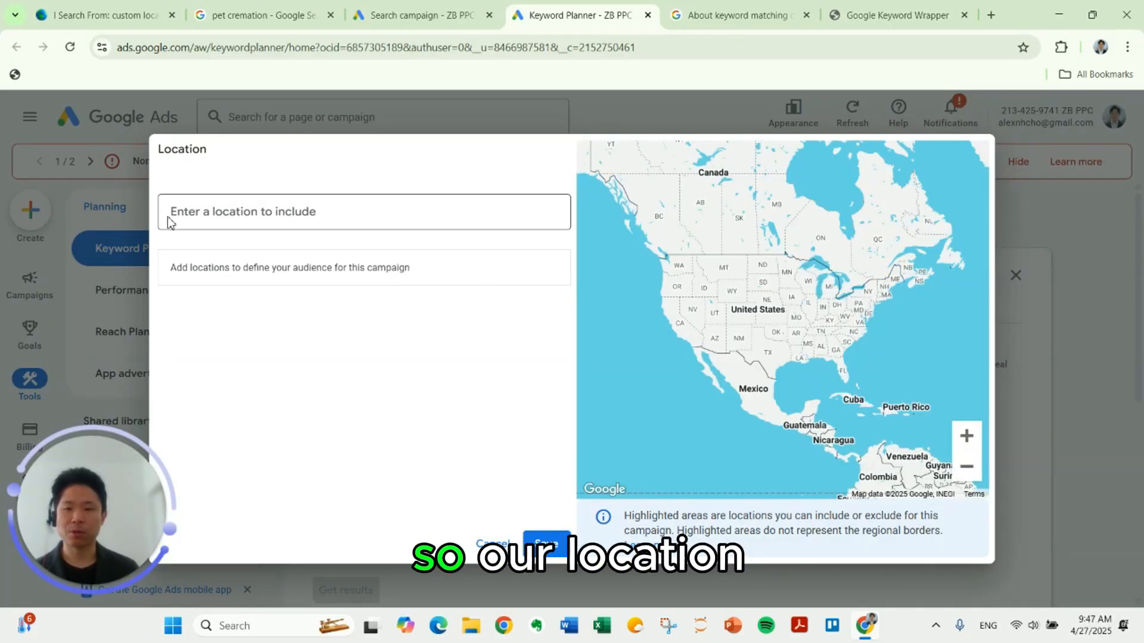
click(173, 220)
text(geles)
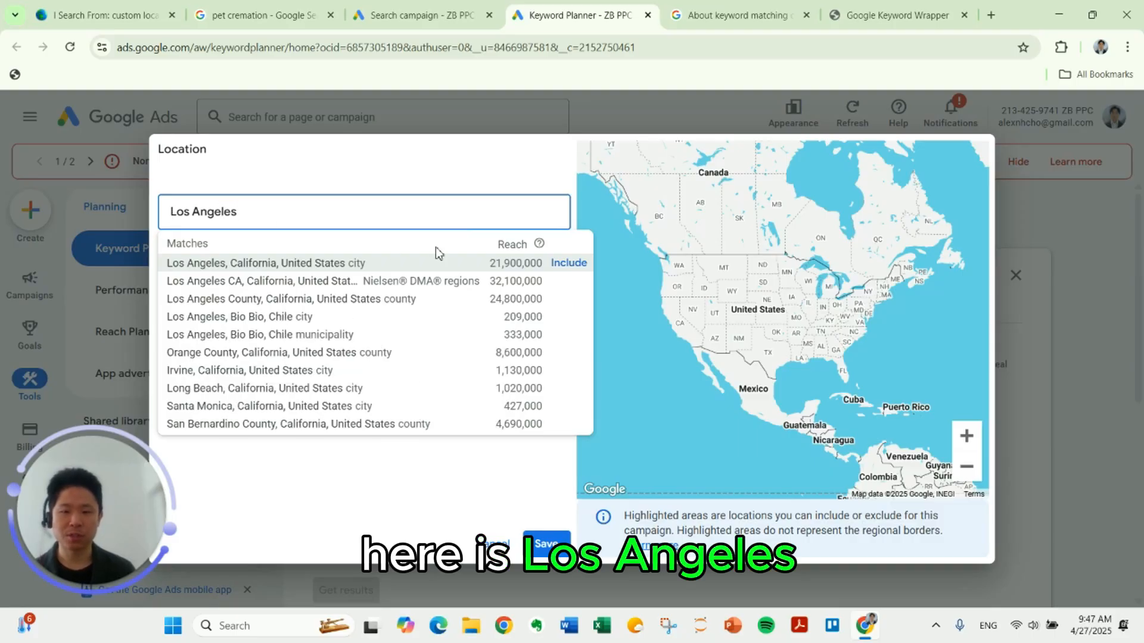
click(568, 263)
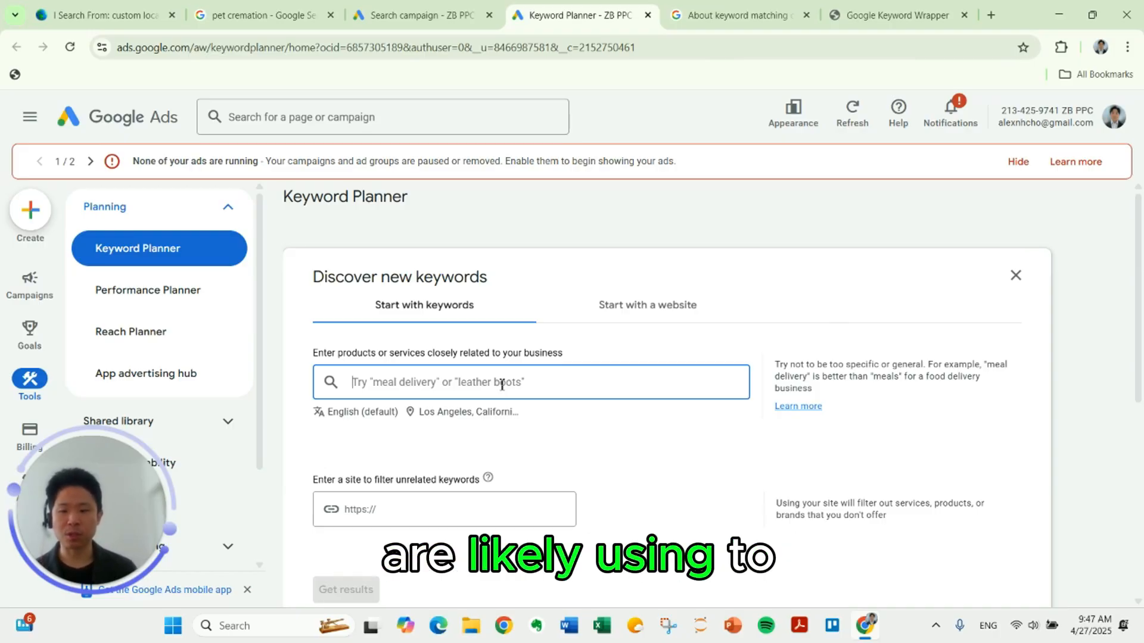
Step: Get keyword ideas for pet cremation and close the keyword refinement suggestions
text(pet cremation)
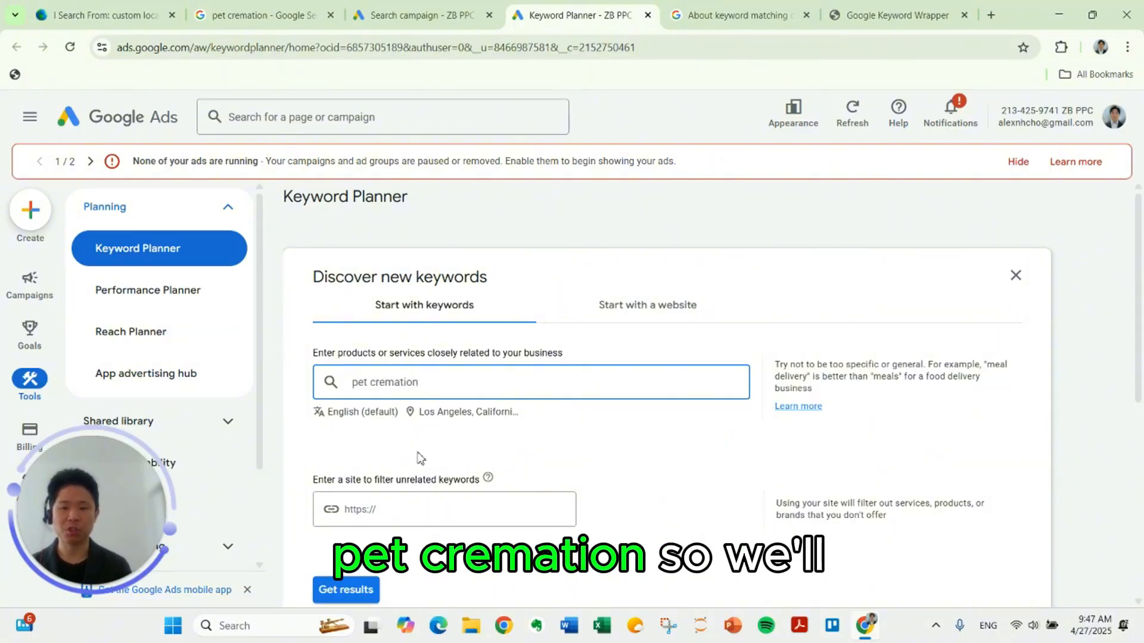
scroll(412, 462, down, 3)
click(368, 445)
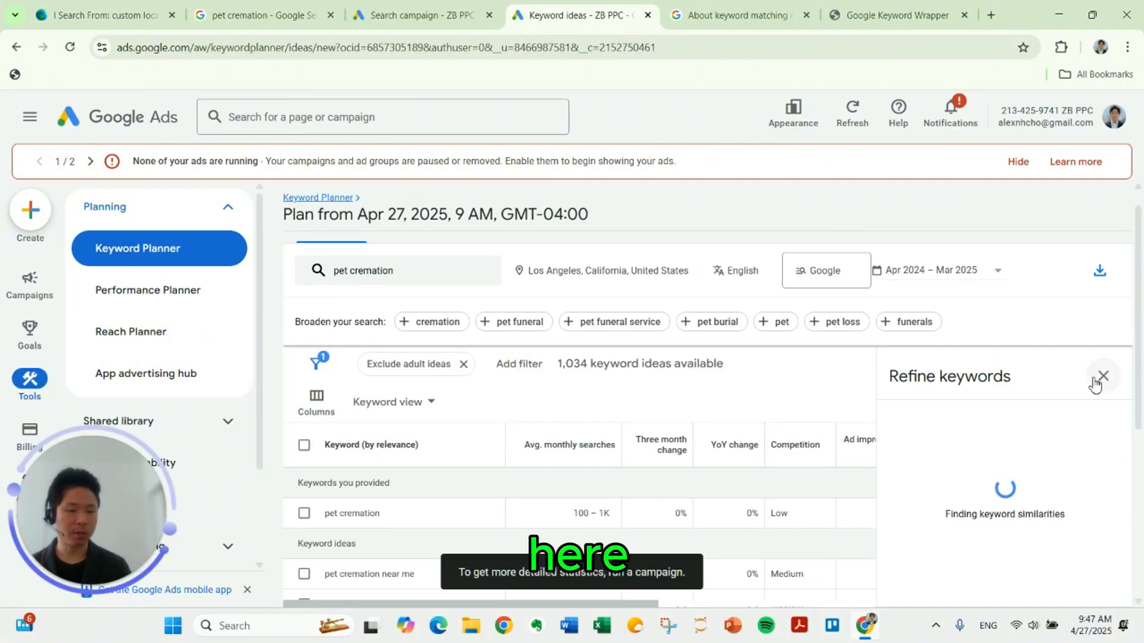
click(1100, 381)
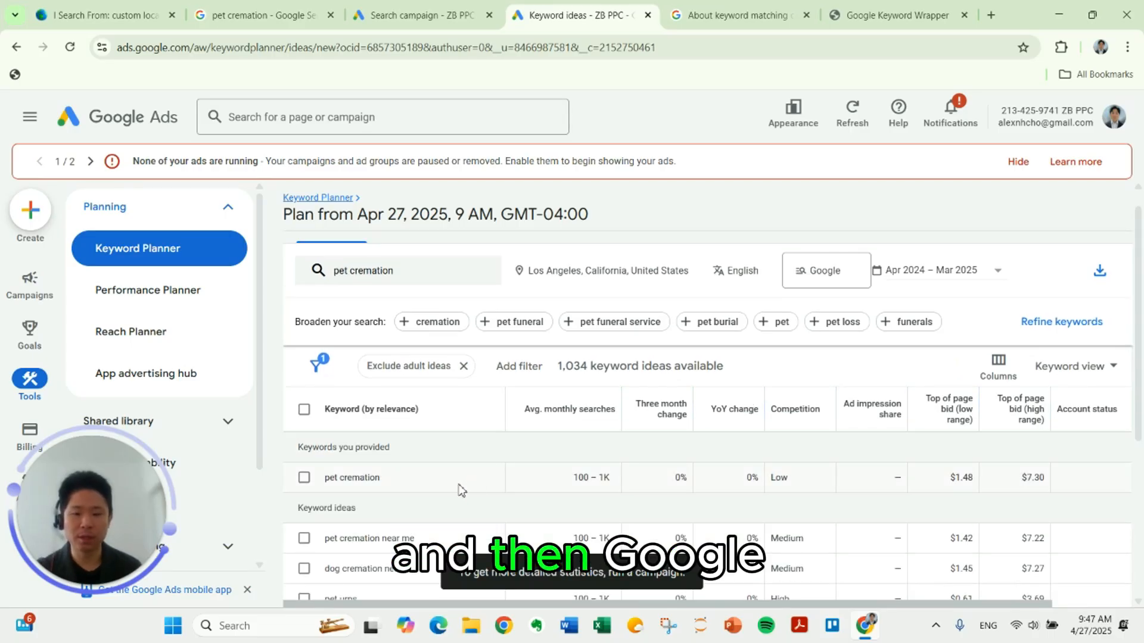
scroll(415, 499, down, 1)
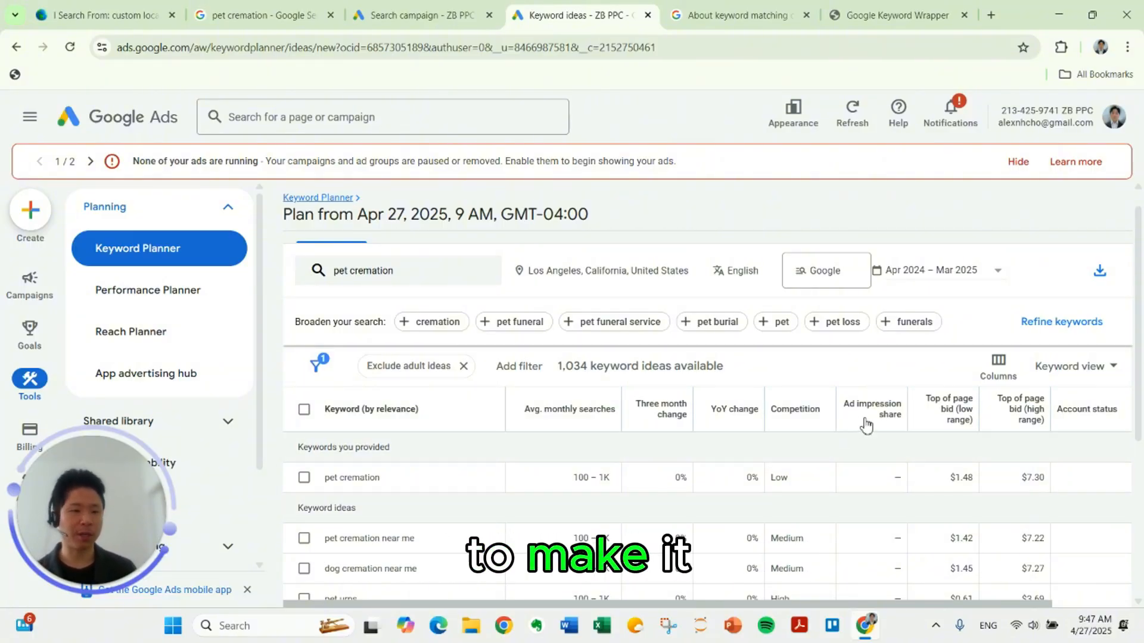
Step: Export the keyword ideas to Google Sheets and open the resulting spreadsheet
mouse_move(866, 424)
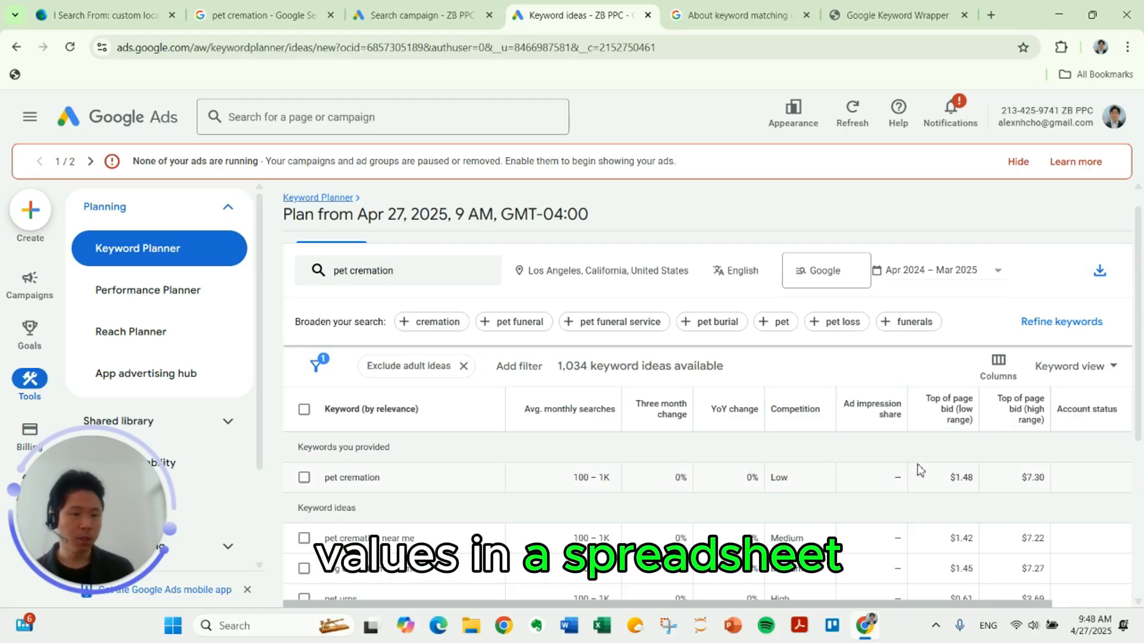
click(1101, 272)
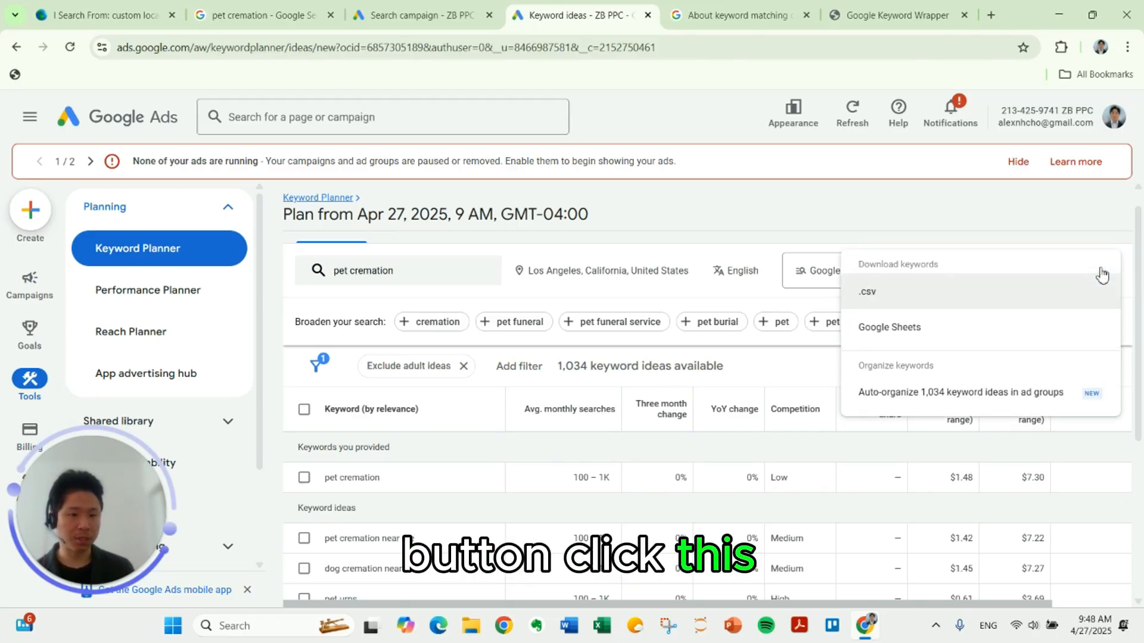
click(1015, 328)
click(670, 434)
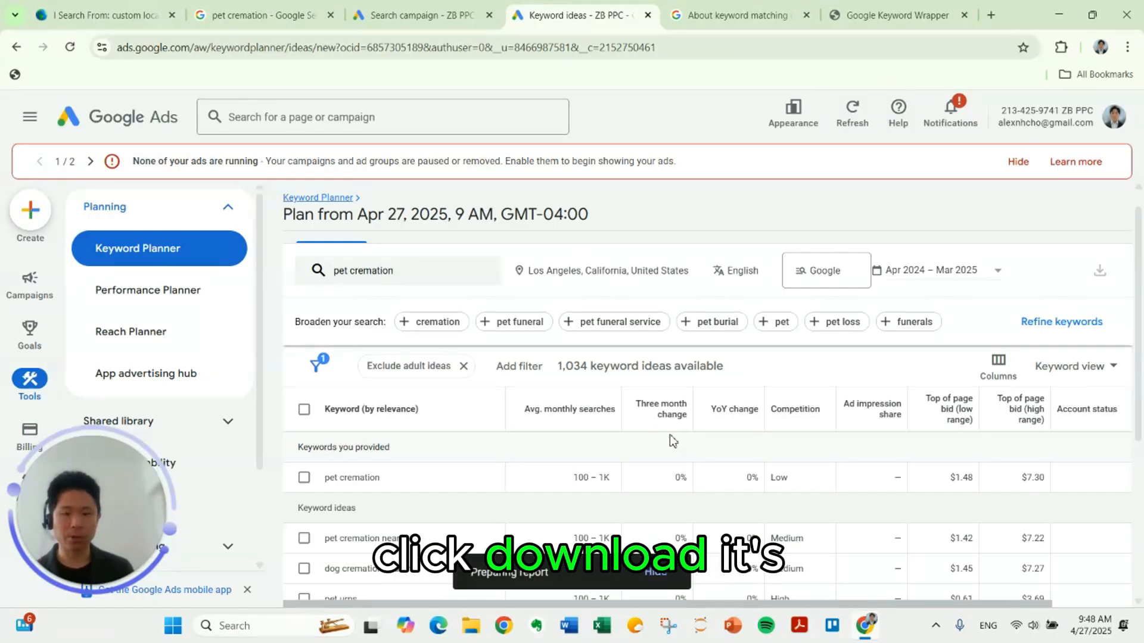
click(610, 573)
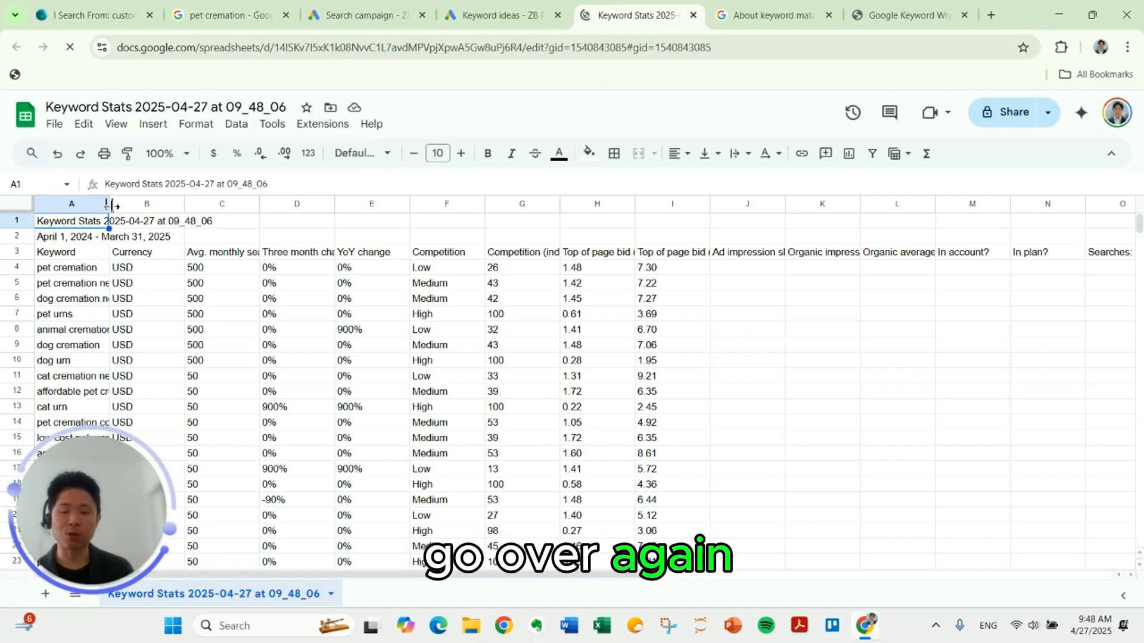
Step: Fit the Keyword column and both Top of page bid columns to their contents to make the headings readable
double_click(110, 206)
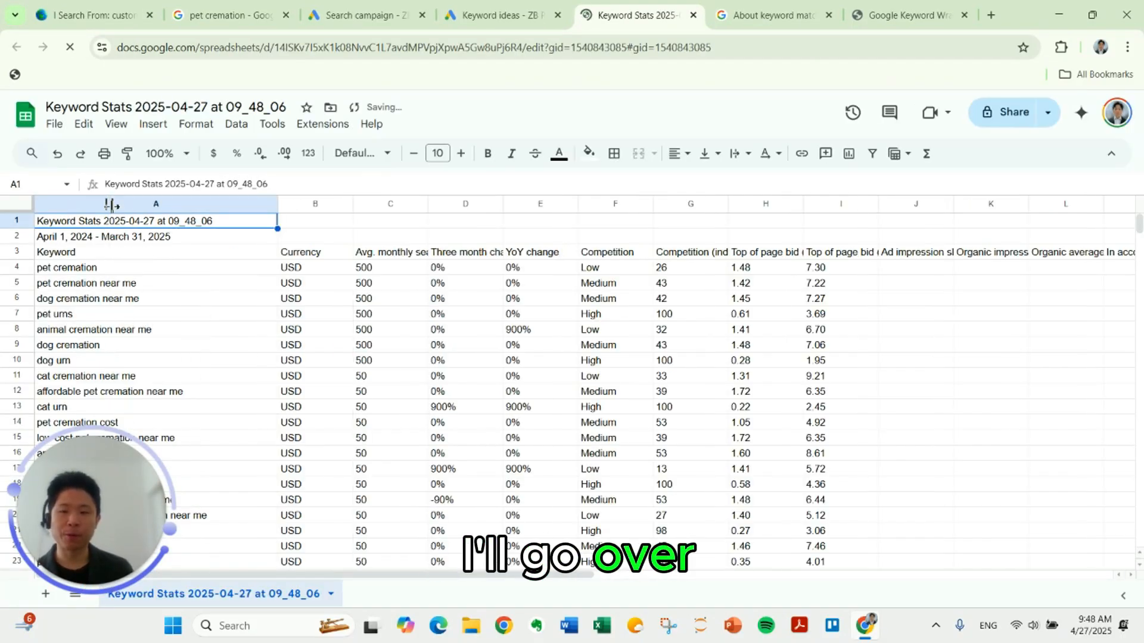
click(180, 257)
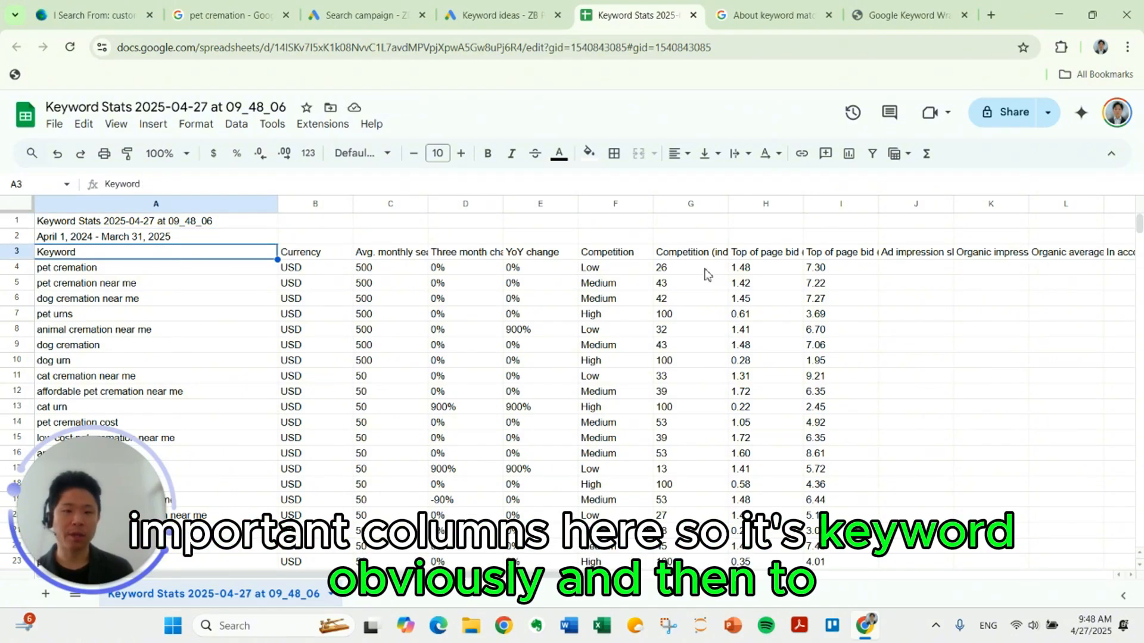
click(778, 252)
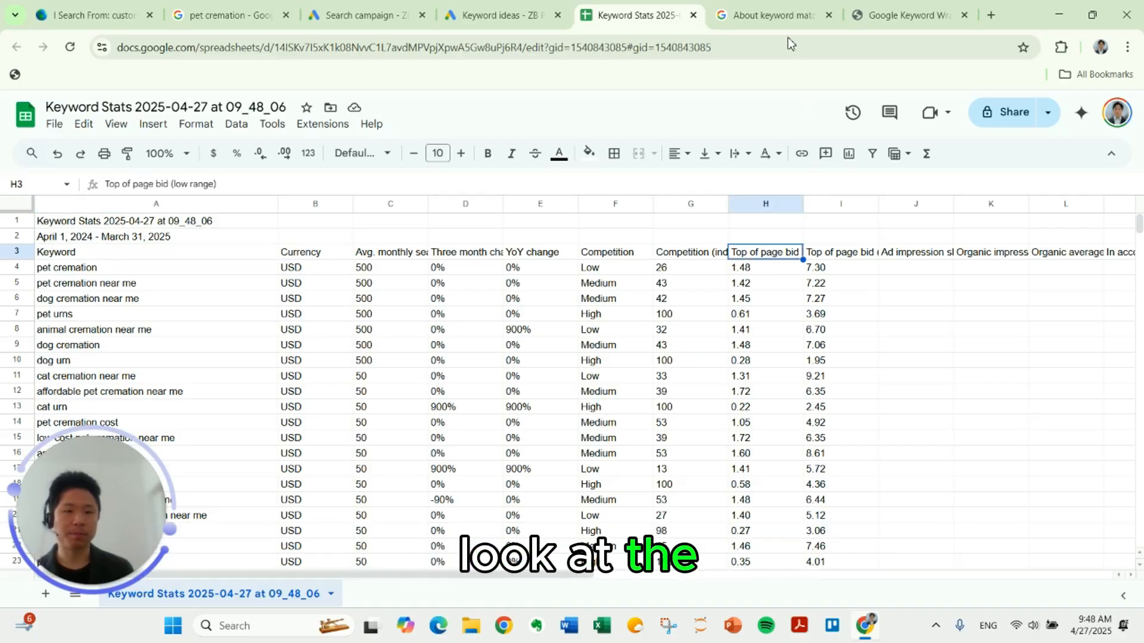
double_click(803, 204)
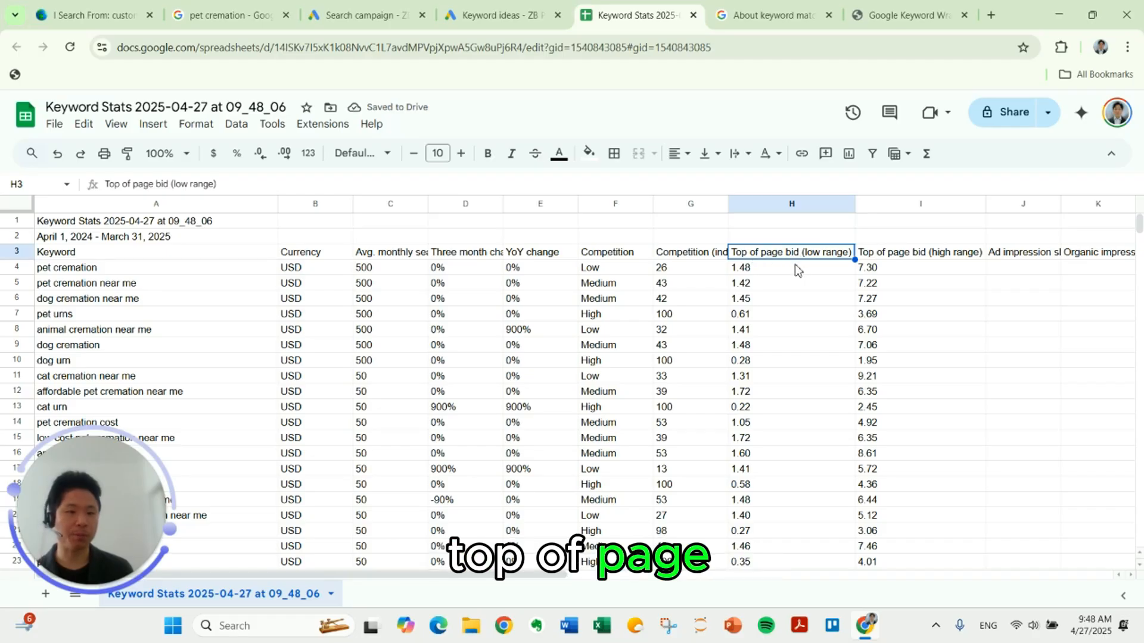
click(886, 260)
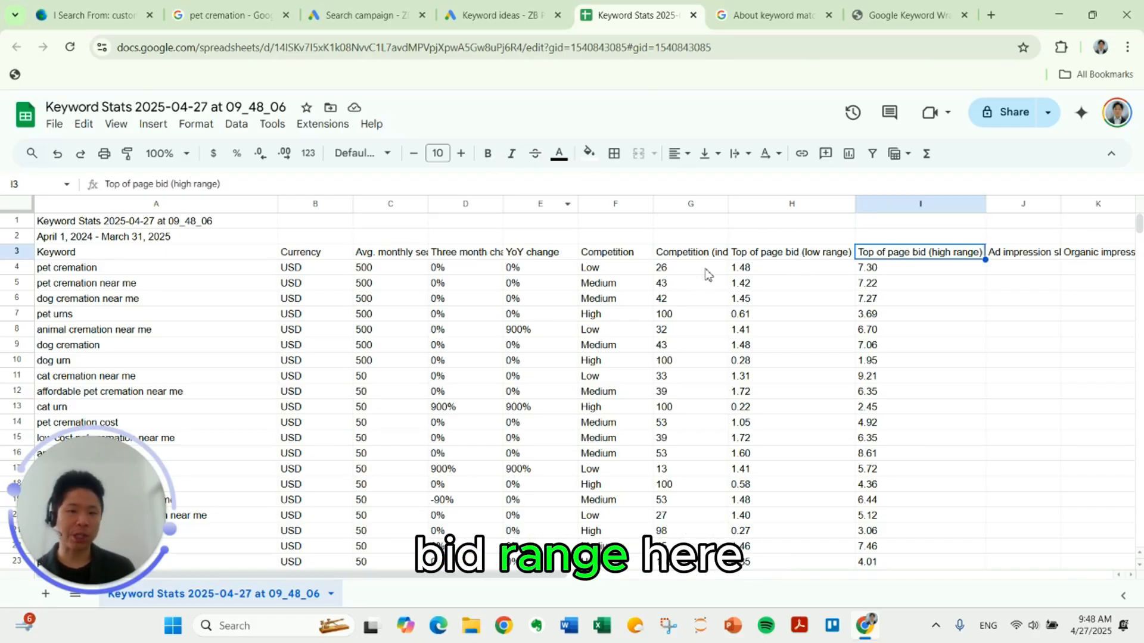
click(810, 285)
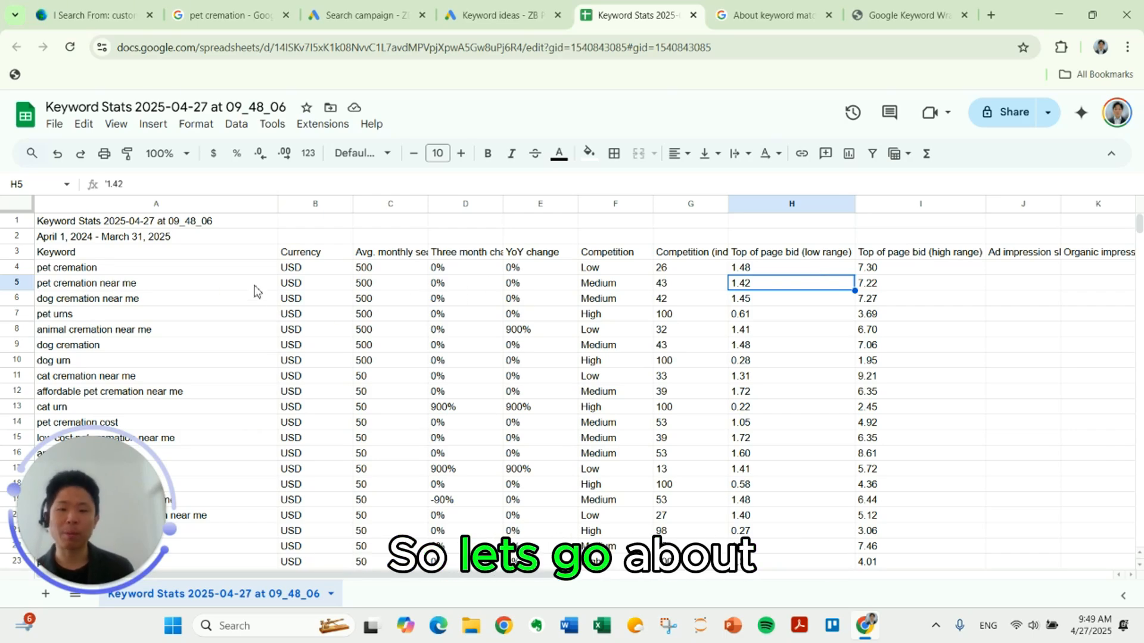
Step: Highlight the pet cremation and pet cremation near me keywords in yellow
click(249, 264)
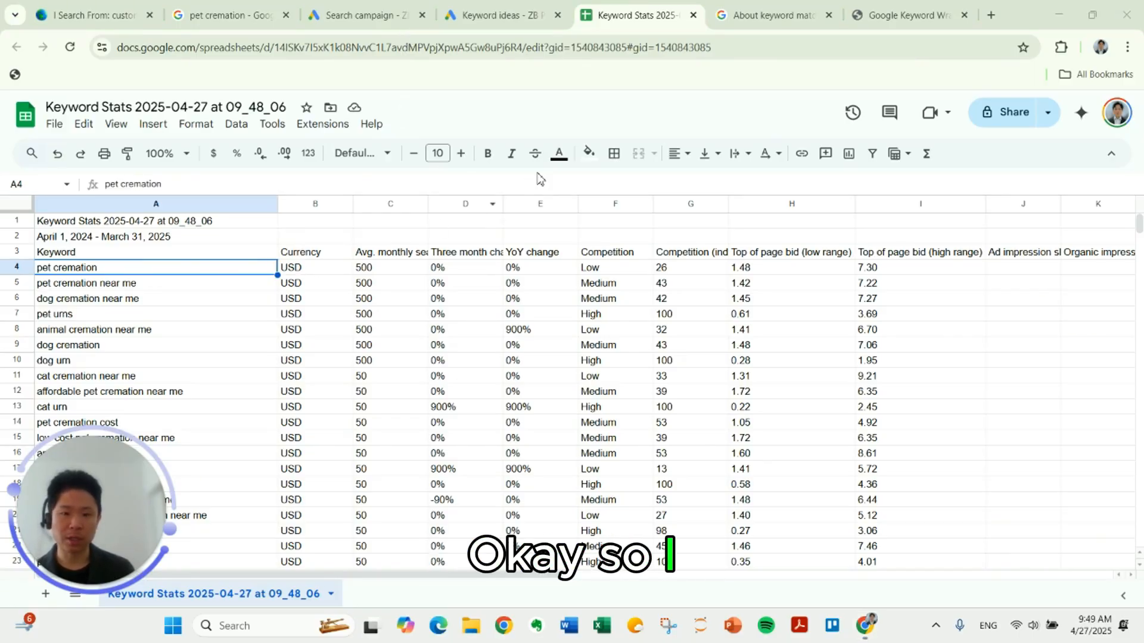
click(589, 153)
click(642, 222)
click(191, 284)
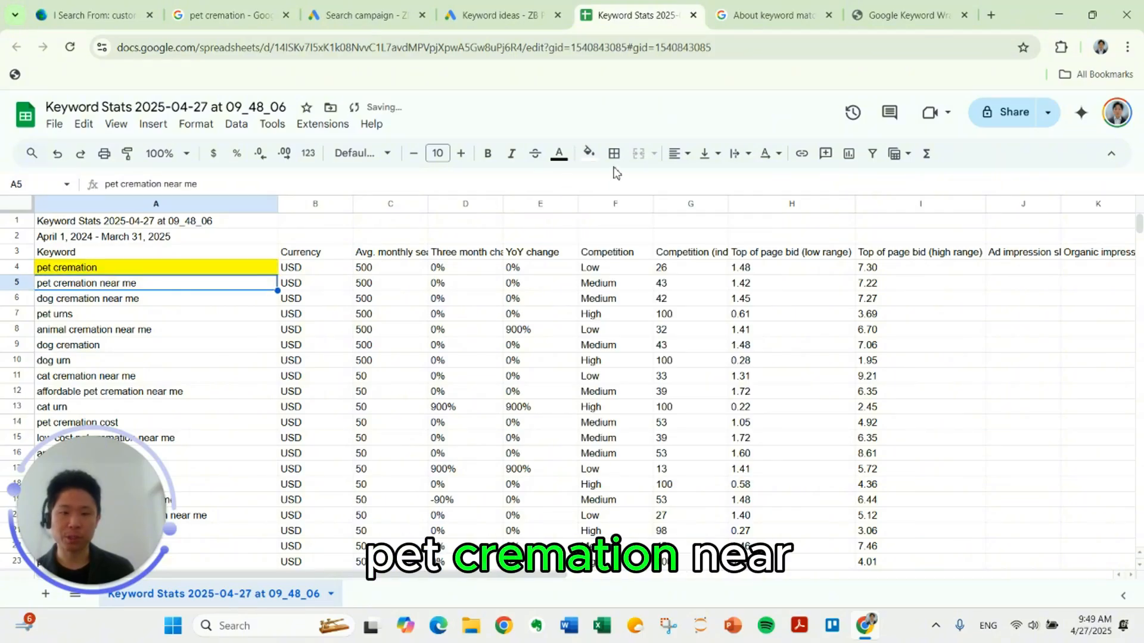
click(589, 153)
click(642, 223)
Step: Pass over the dog cremation and pet urns keywords and highlight animal cremation near me in yellow
click(191, 303)
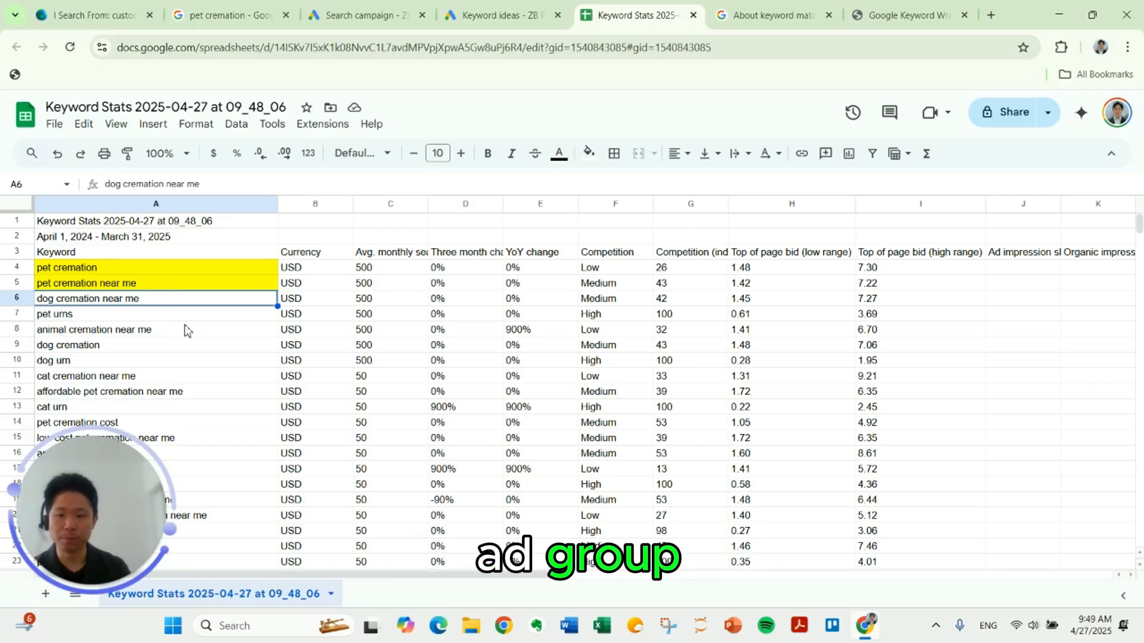
click(183, 328)
click(186, 317)
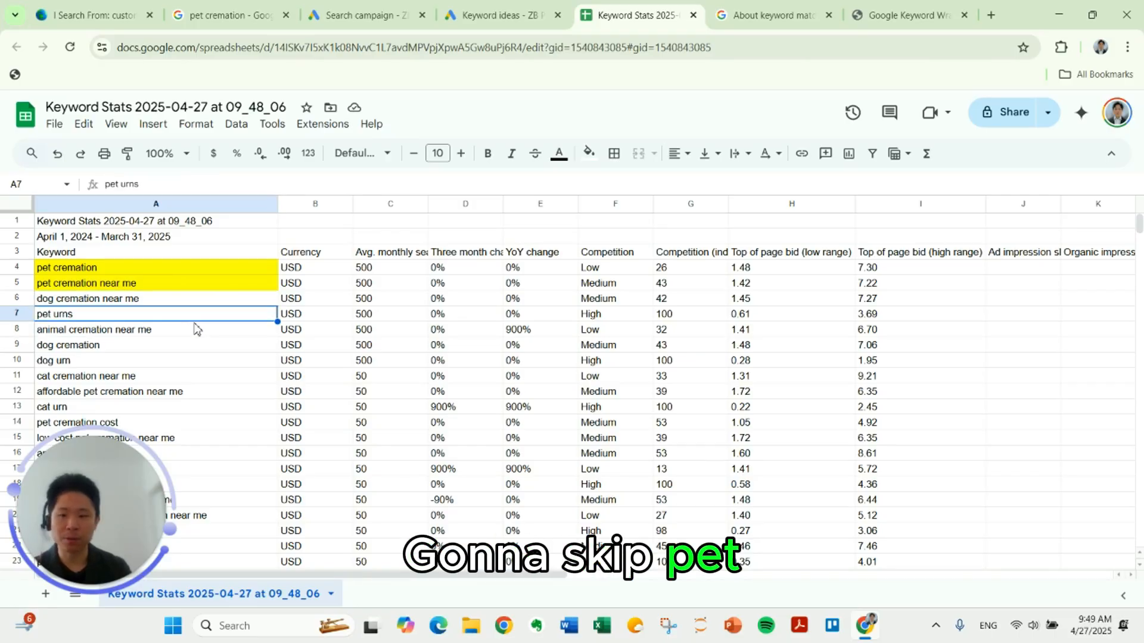
click(188, 333)
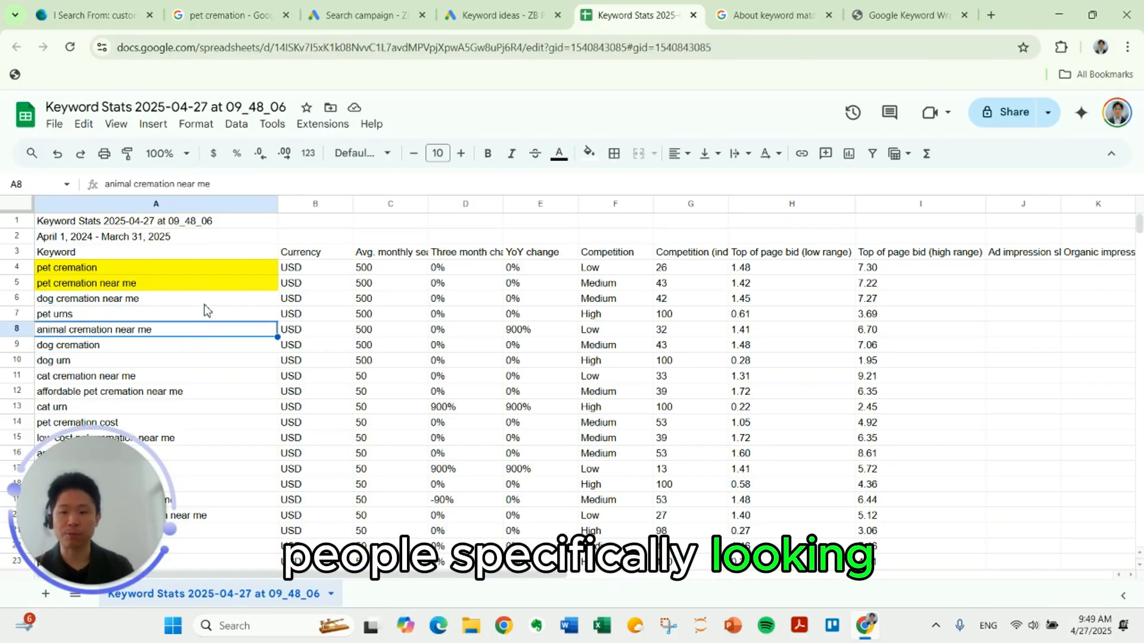
click(589, 153)
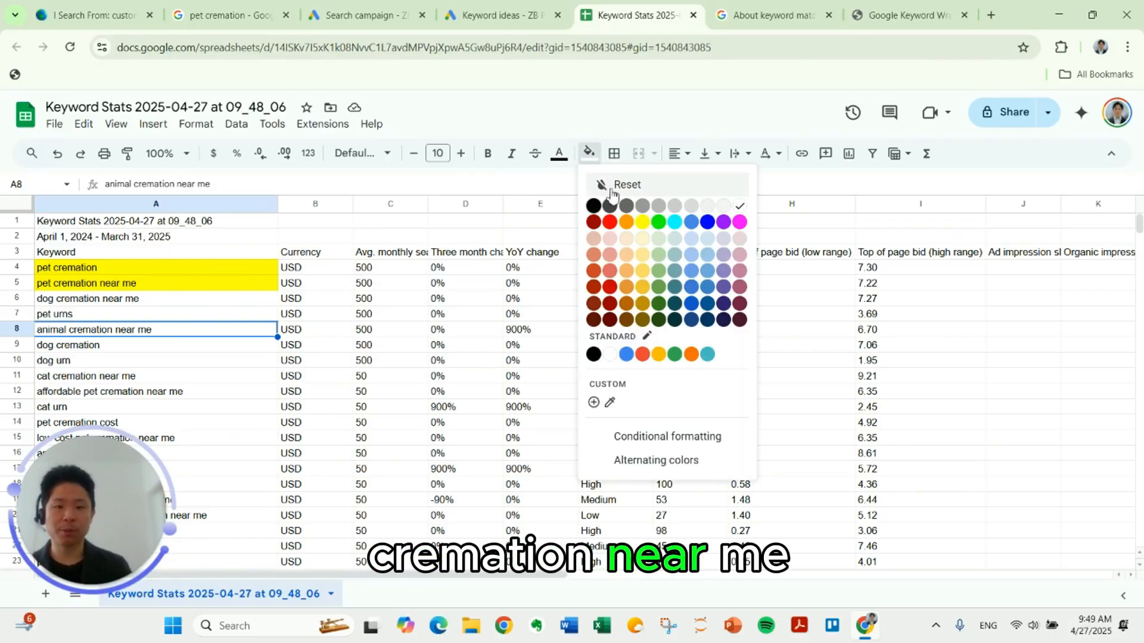
click(643, 224)
Step: Pass over the dog, cat, affordable and low cost keywords and highlight animal cremation and pet cremation services in yellow
scroll(380, 296, down, 2)
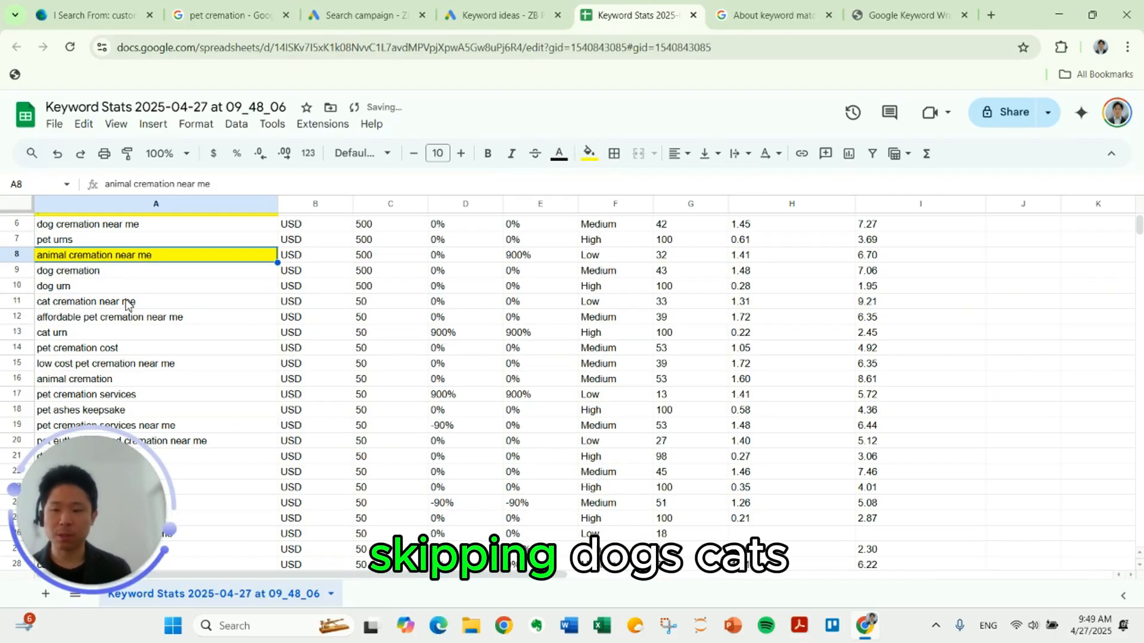
click(129, 303)
click(131, 321)
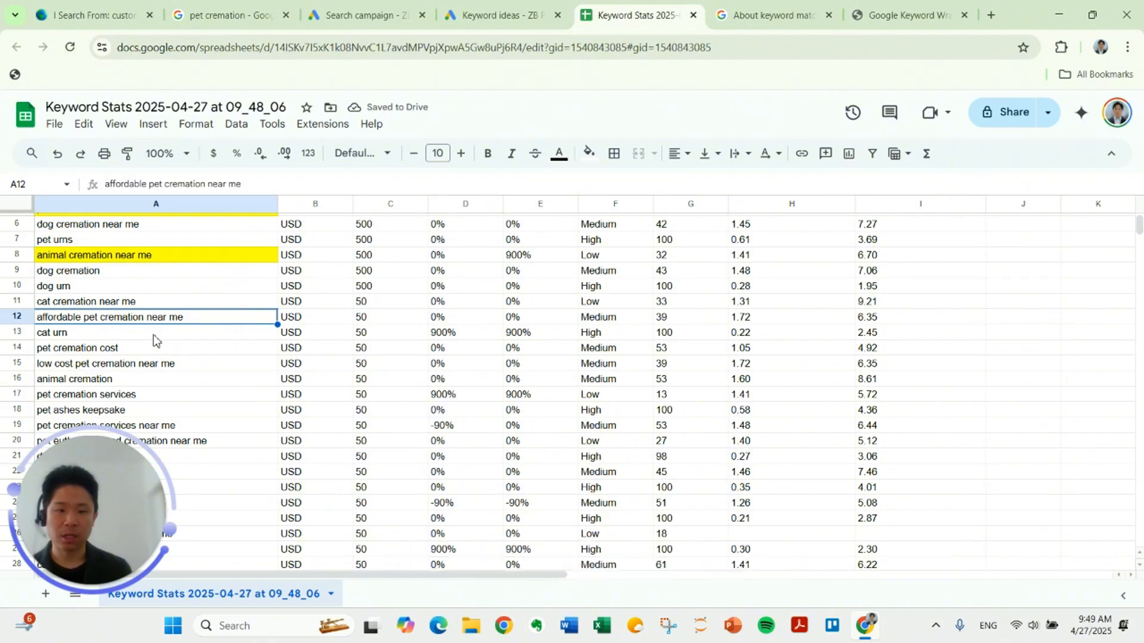
click(164, 355)
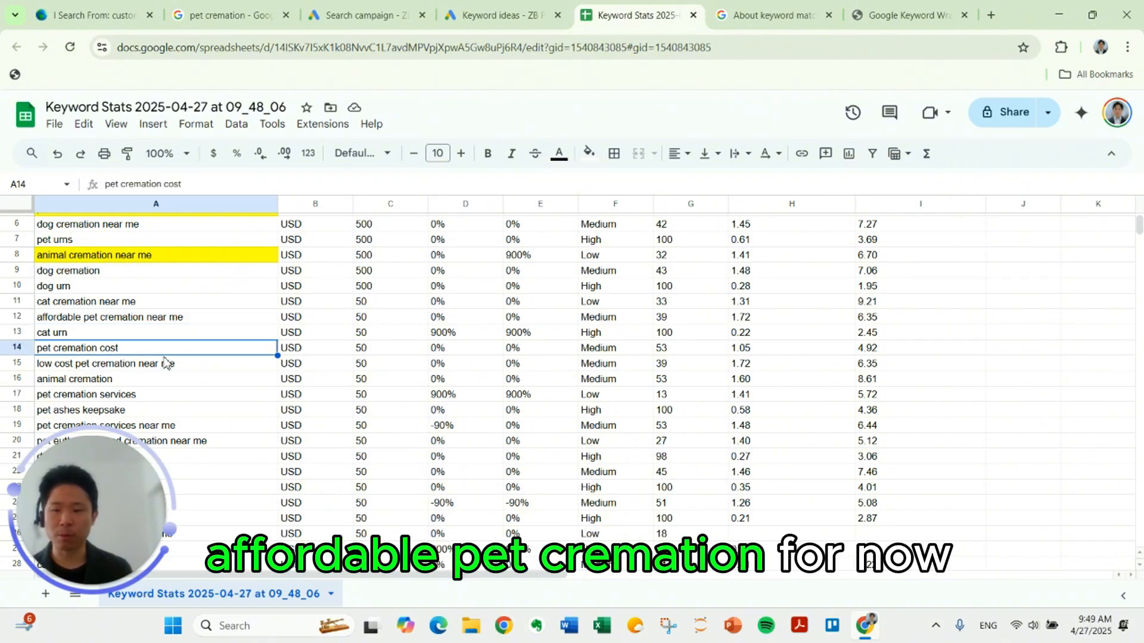
scroll(166, 327, down, 2)
click(162, 310)
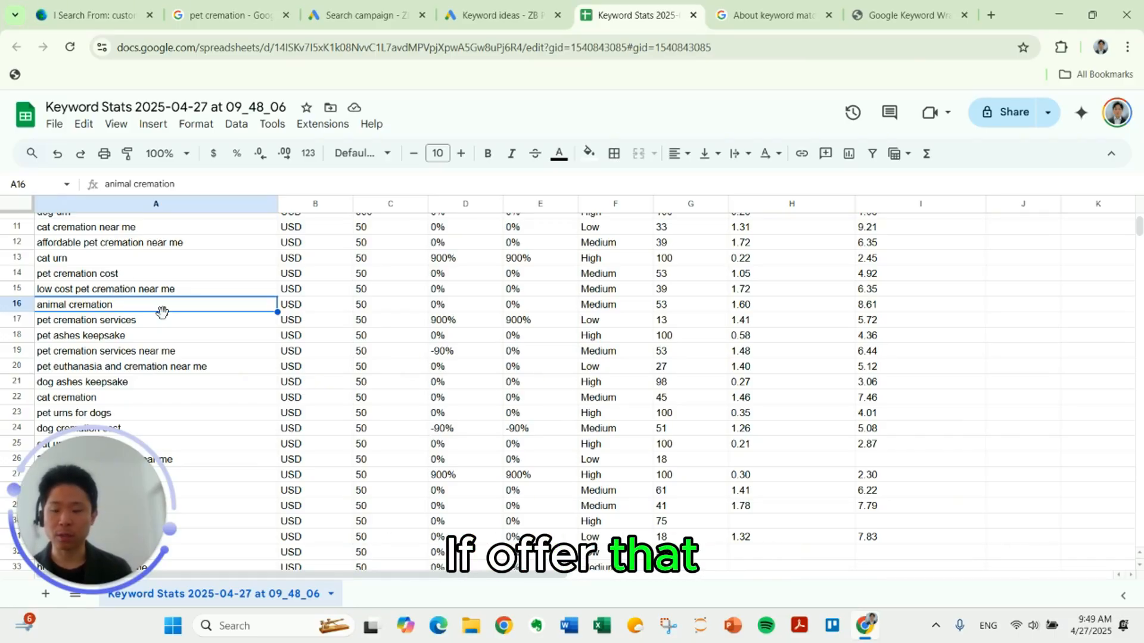
click(589, 154)
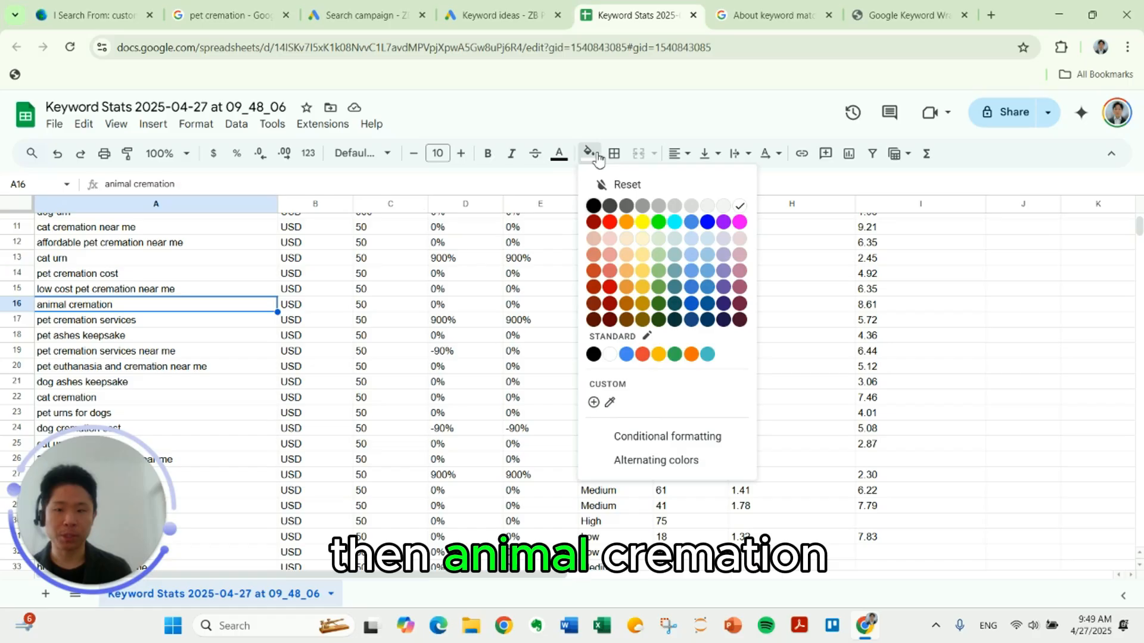
click(639, 220)
click(223, 328)
click(591, 155)
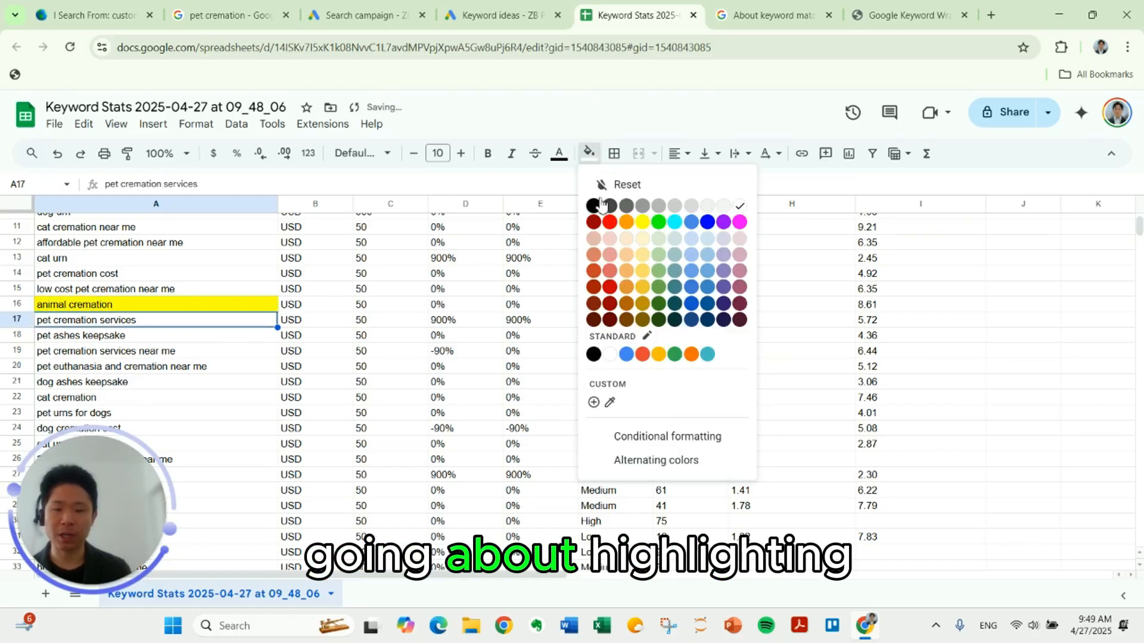
click(640, 220)
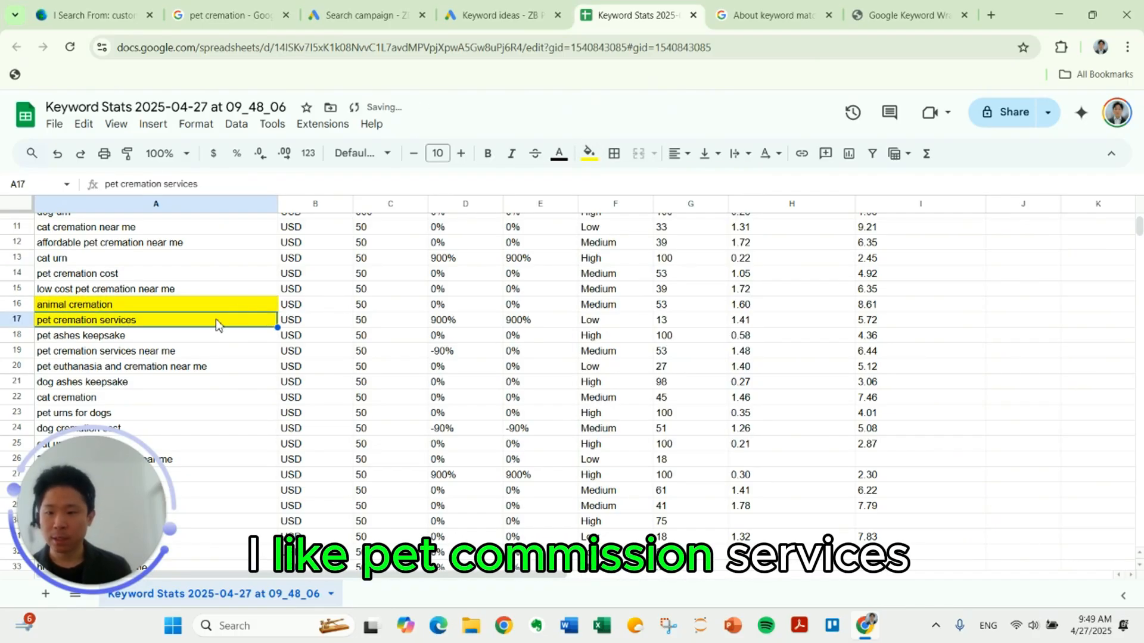
Step: Create a filter on the whole keyword table, starting from the Keyword header row
scroll(209, 306, up, 3)
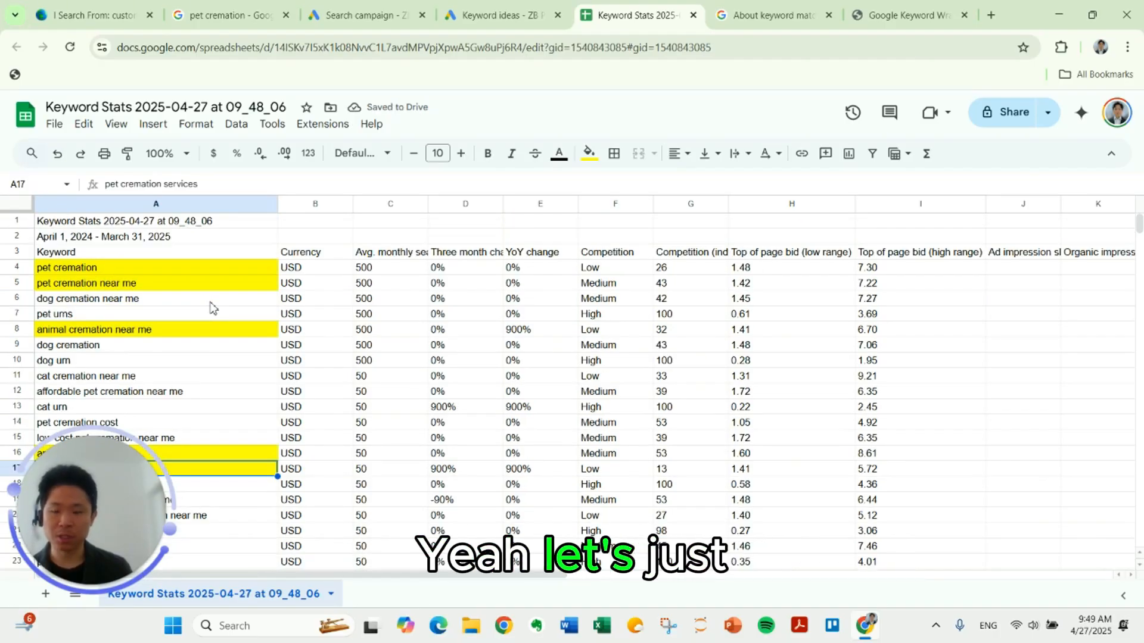
scroll(212, 310, down, 2)
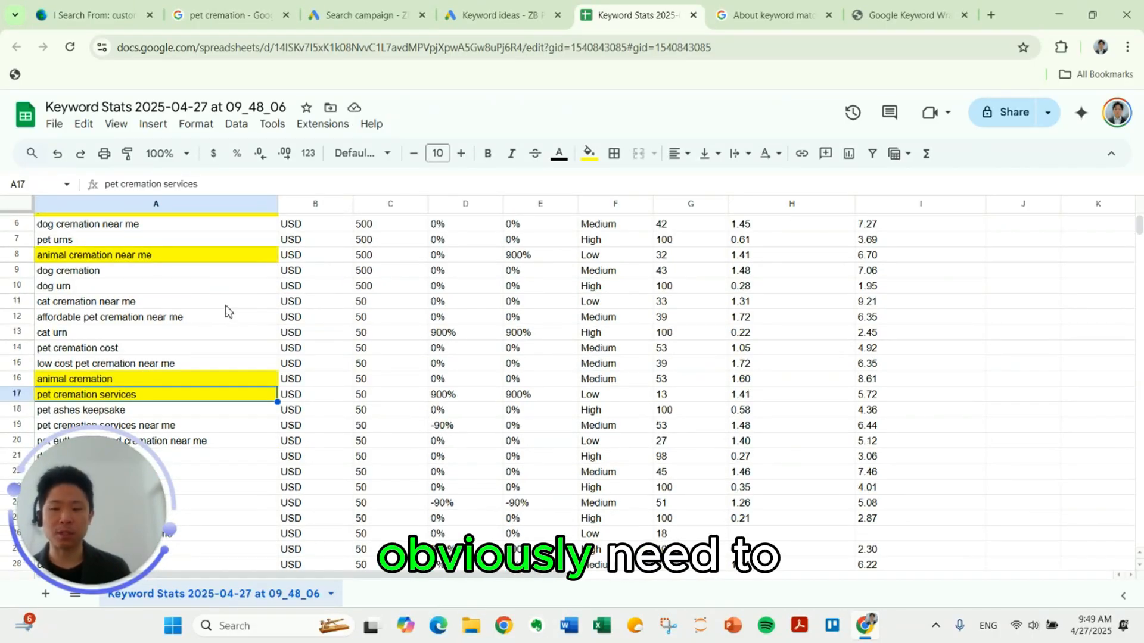
scroll(223, 316, down, 5)
scroll(212, 334, up, 10)
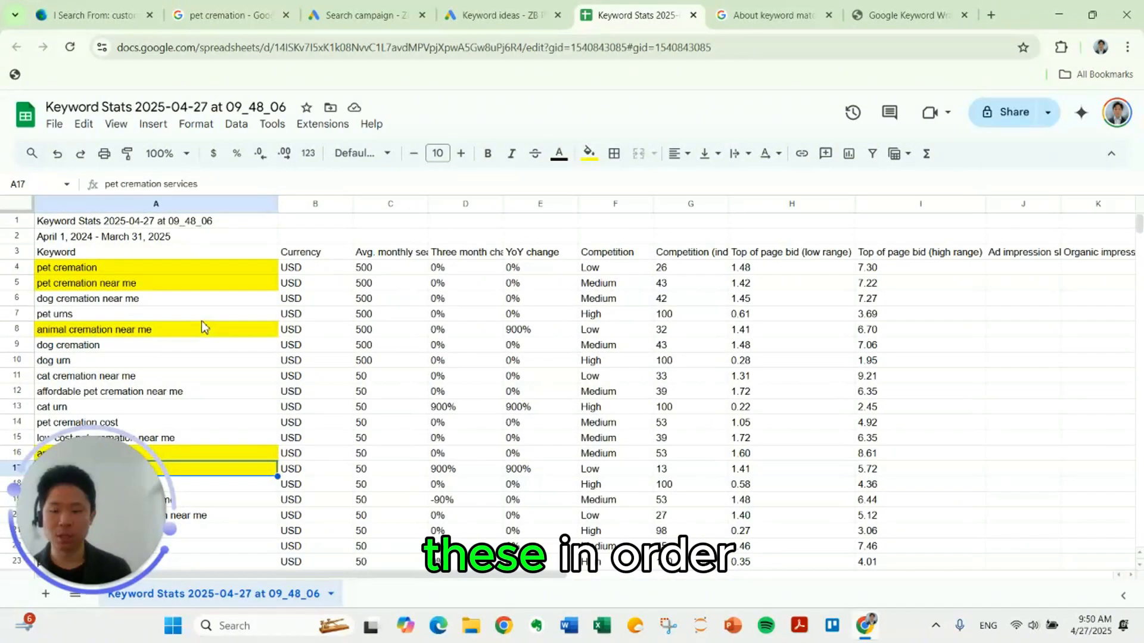
scroll(206, 327, down, 2)
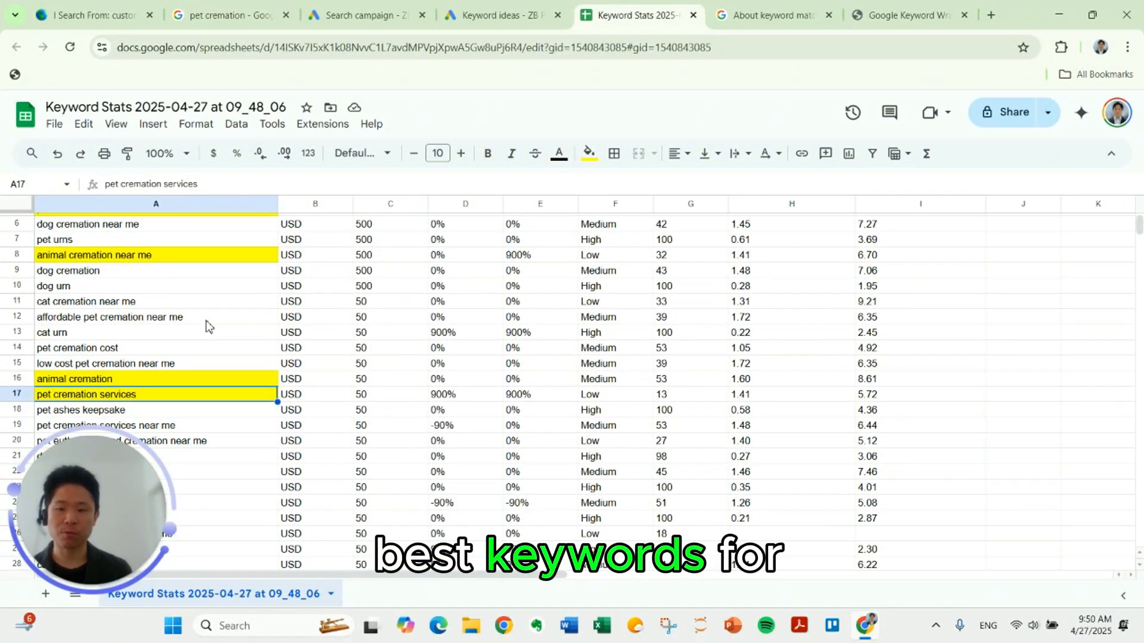
scroll(208, 327, up, 2)
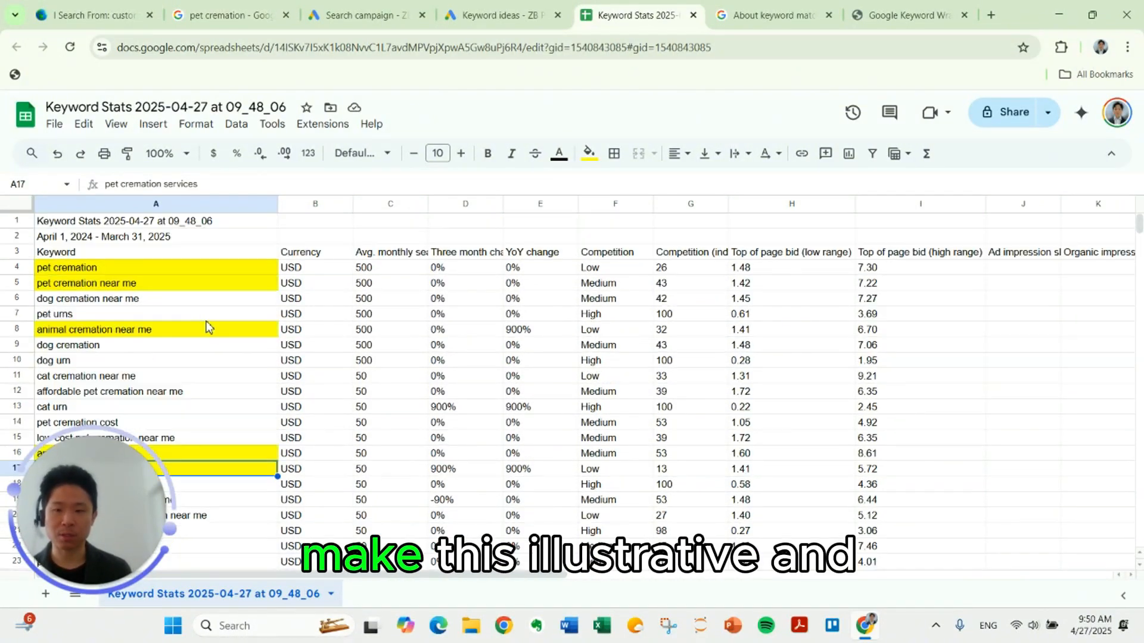
click(210, 255)
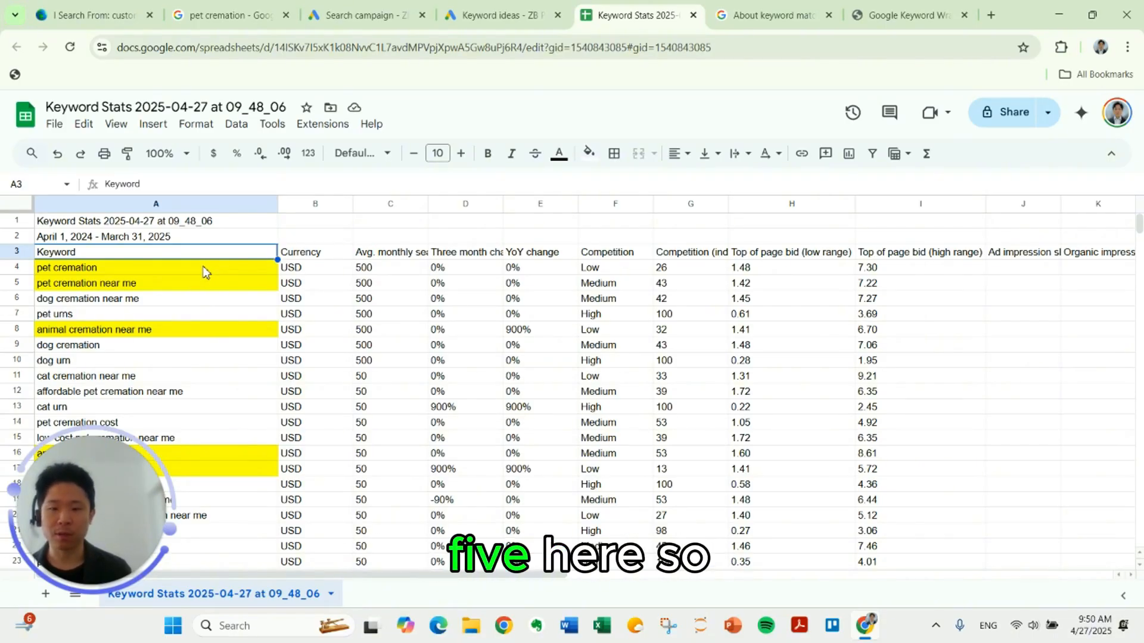
key(ctrl+shift+Right)
key(ctrl+shift+Down)
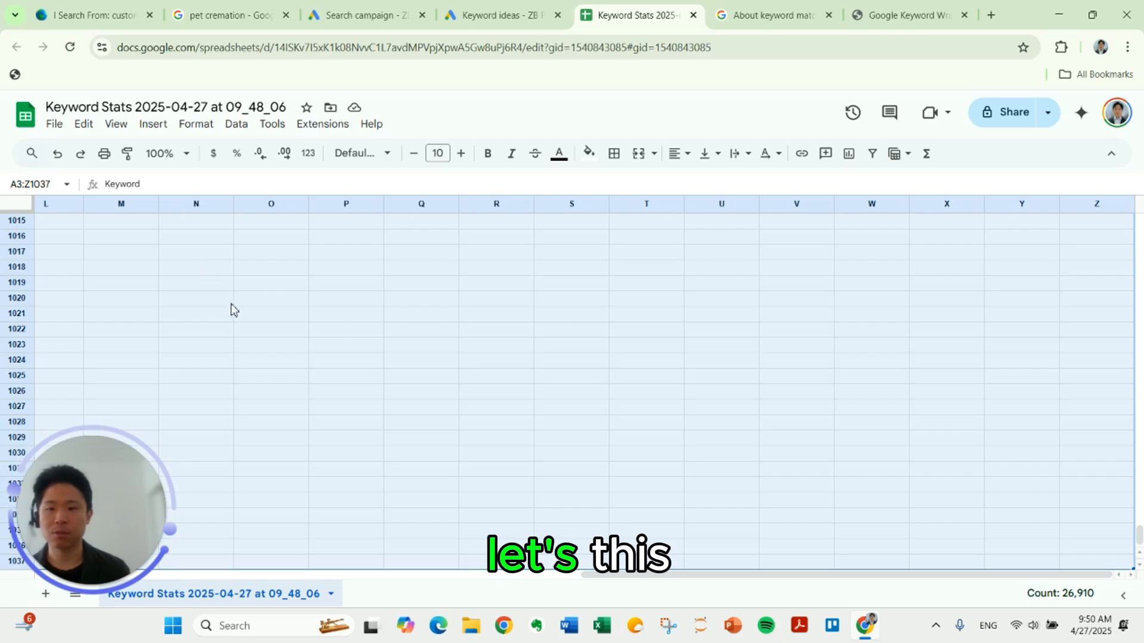
click(239, 126)
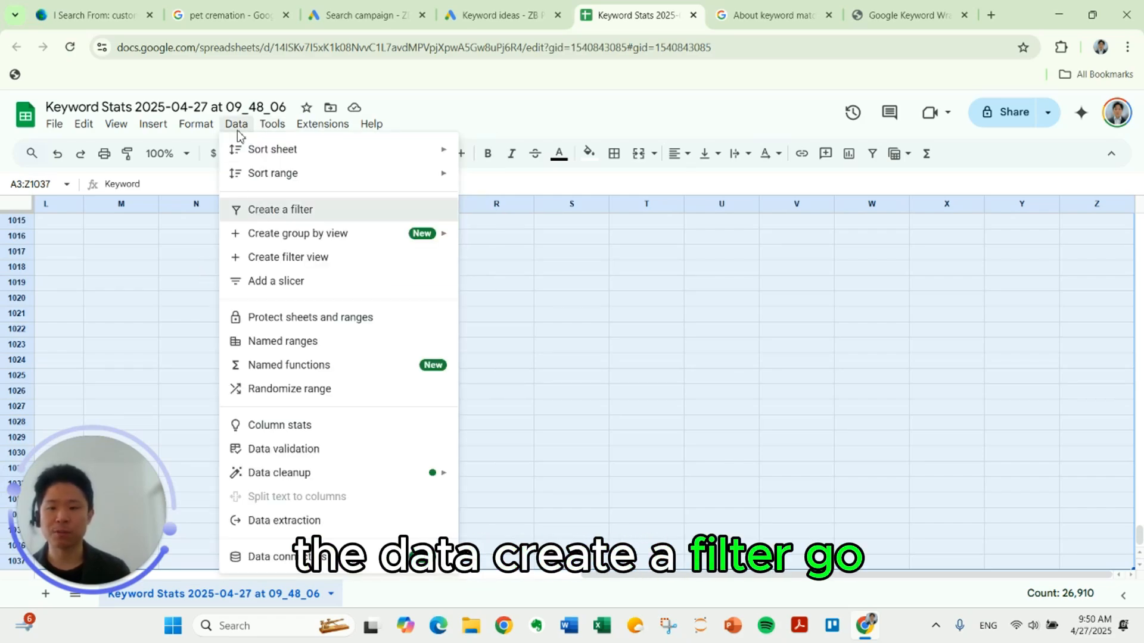
click(256, 209)
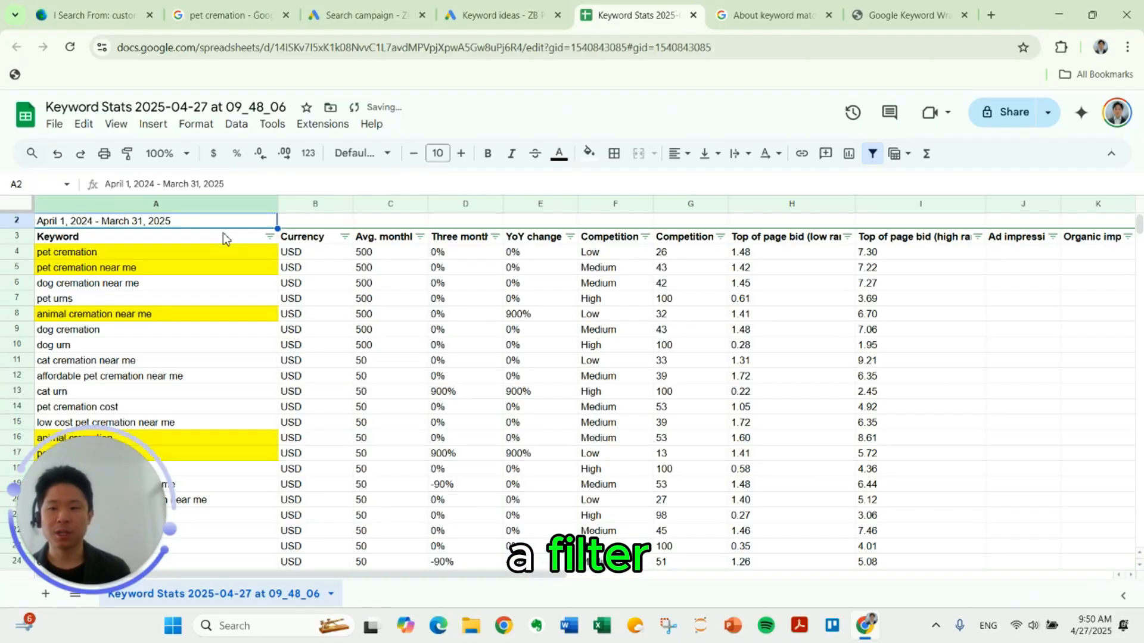
Step: Sort the Keyword column by yellow fill color to group the highlighted keywords above the rest
click(271, 238)
mouse_move(248, 316)
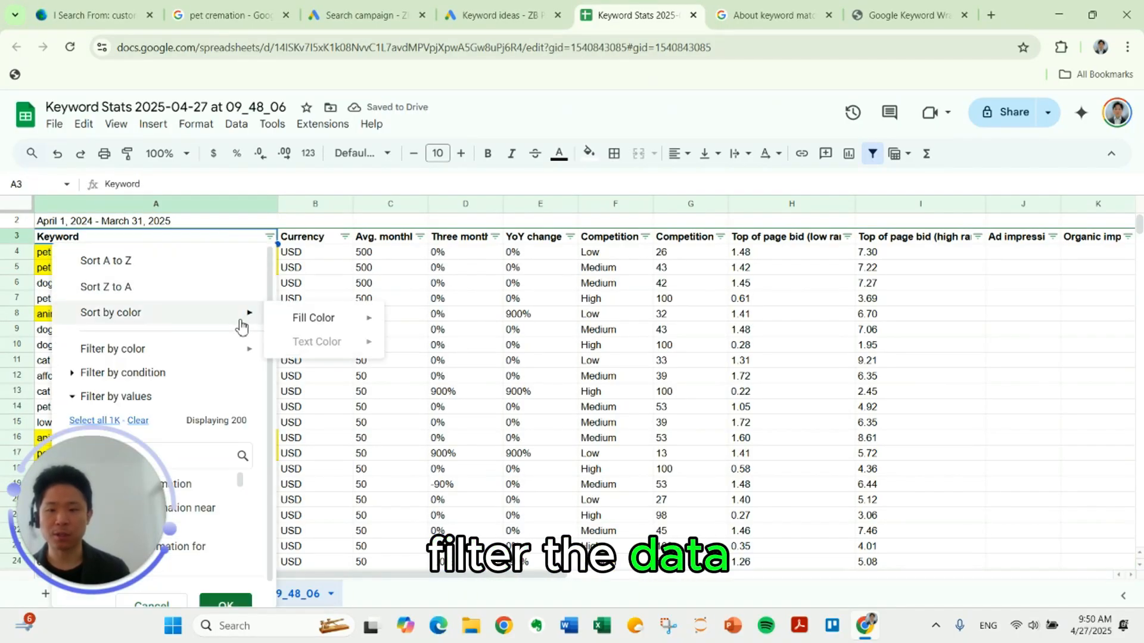
mouse_move(305, 328)
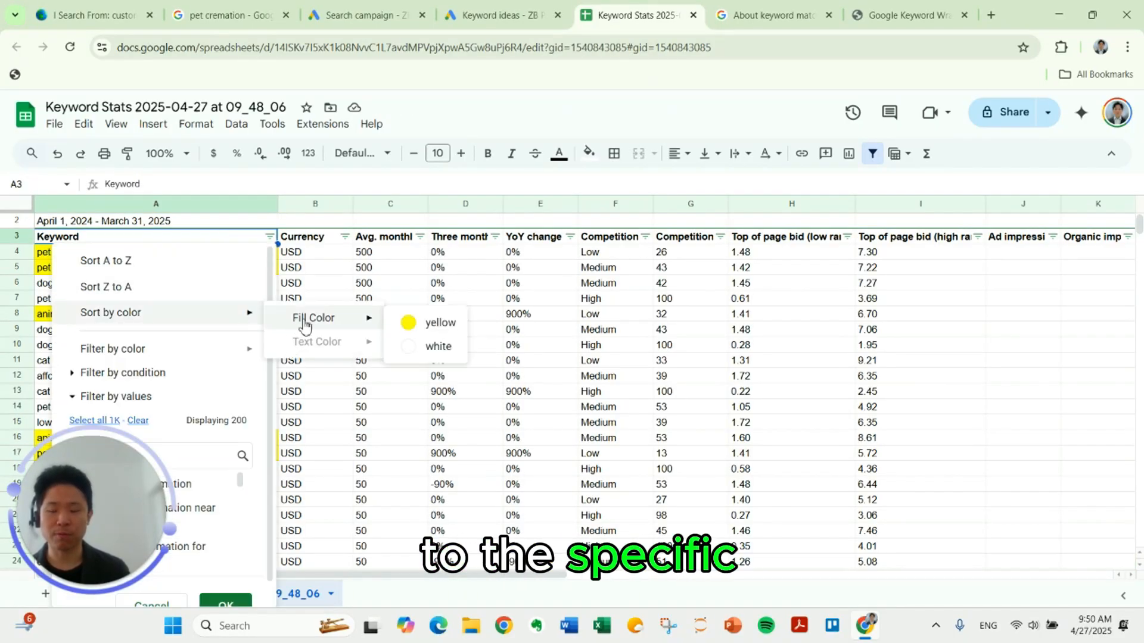
click(420, 324)
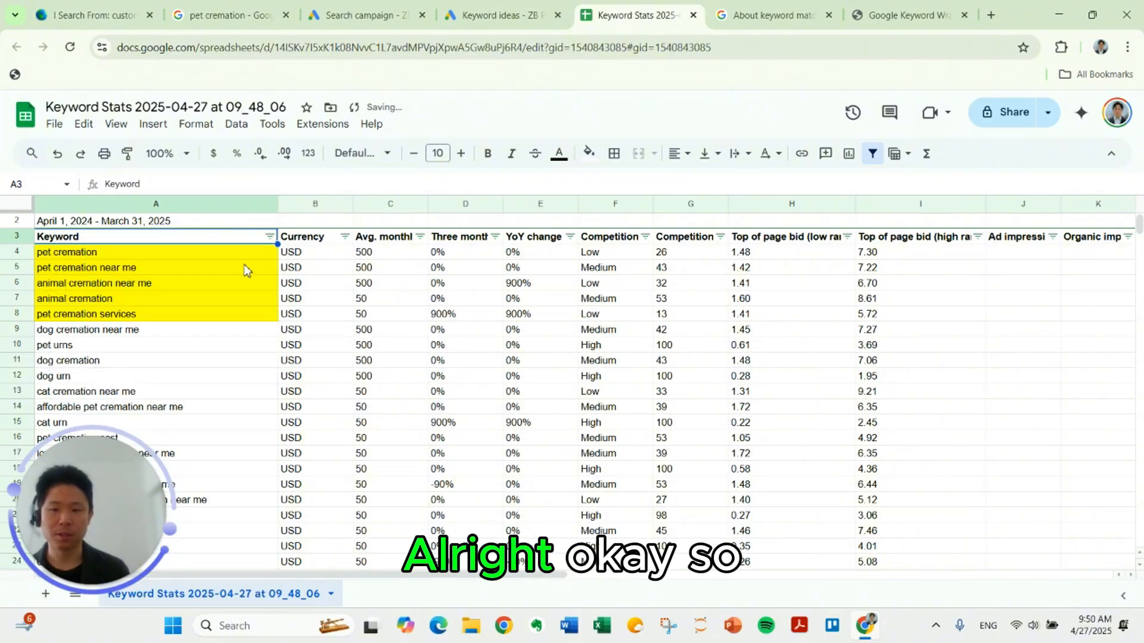
Step: Examine the low and high range top of page bids for the five highlighted keywords
click(755, 255)
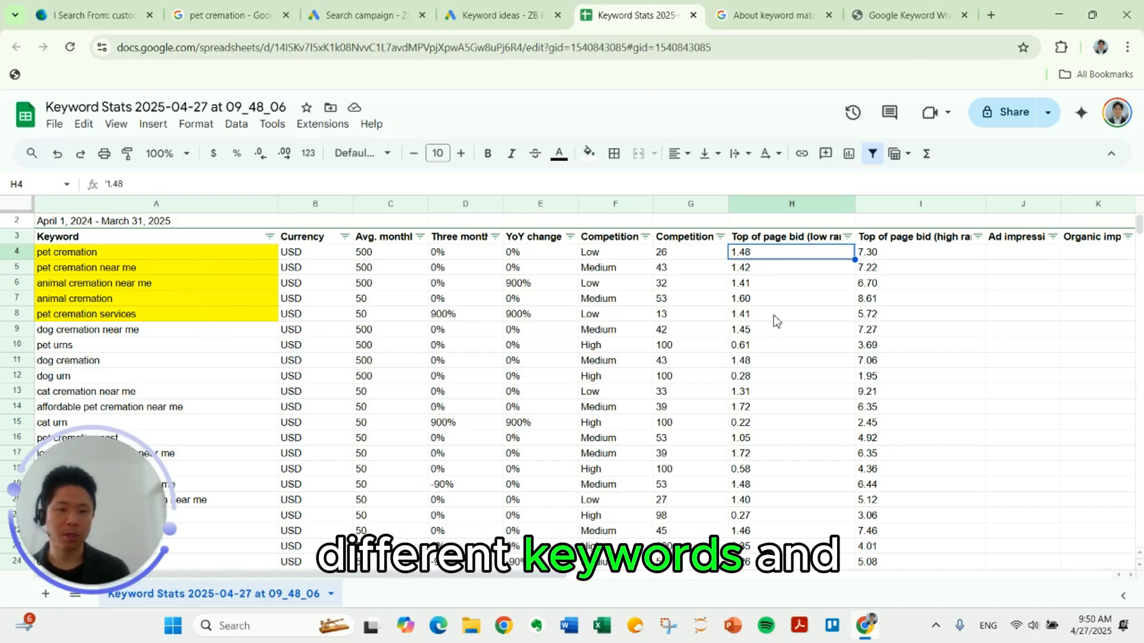
drag(777, 320, 872, 256)
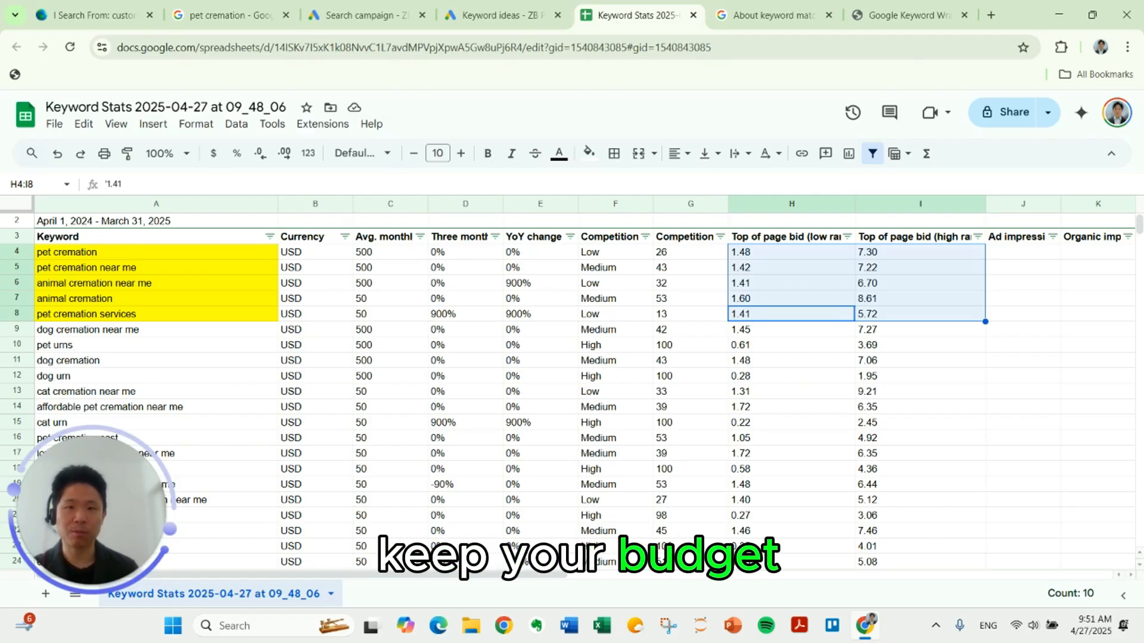
click(212, 256)
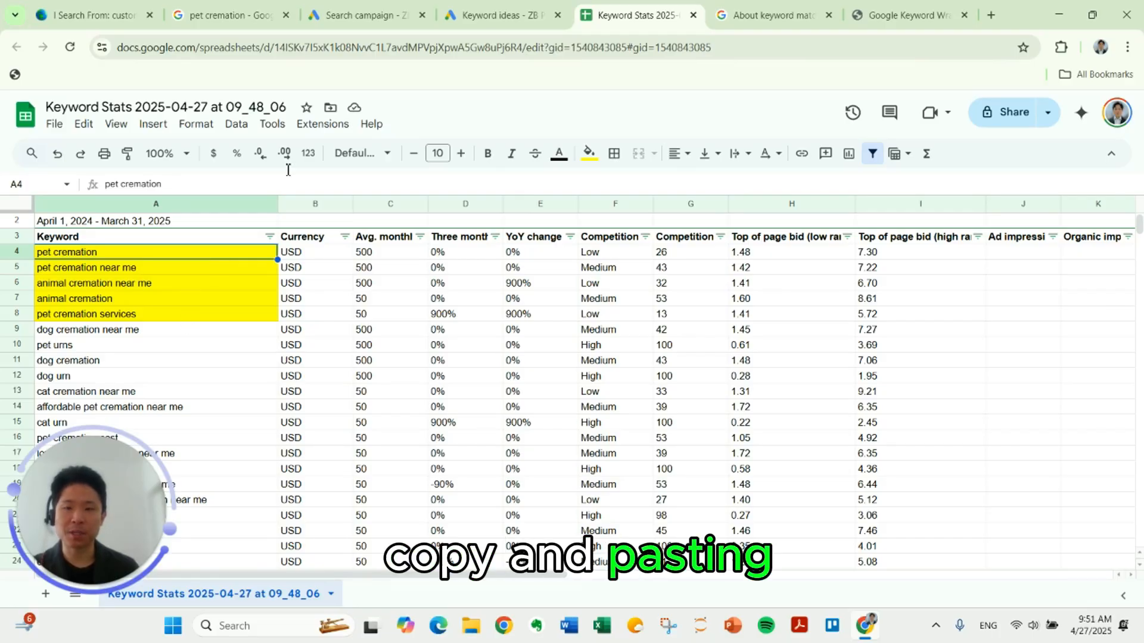
Step: Switch to the Search campaign draft and examine the broad, phrase and exact match notation for entering keywords
click(358, 15)
click(388, 391)
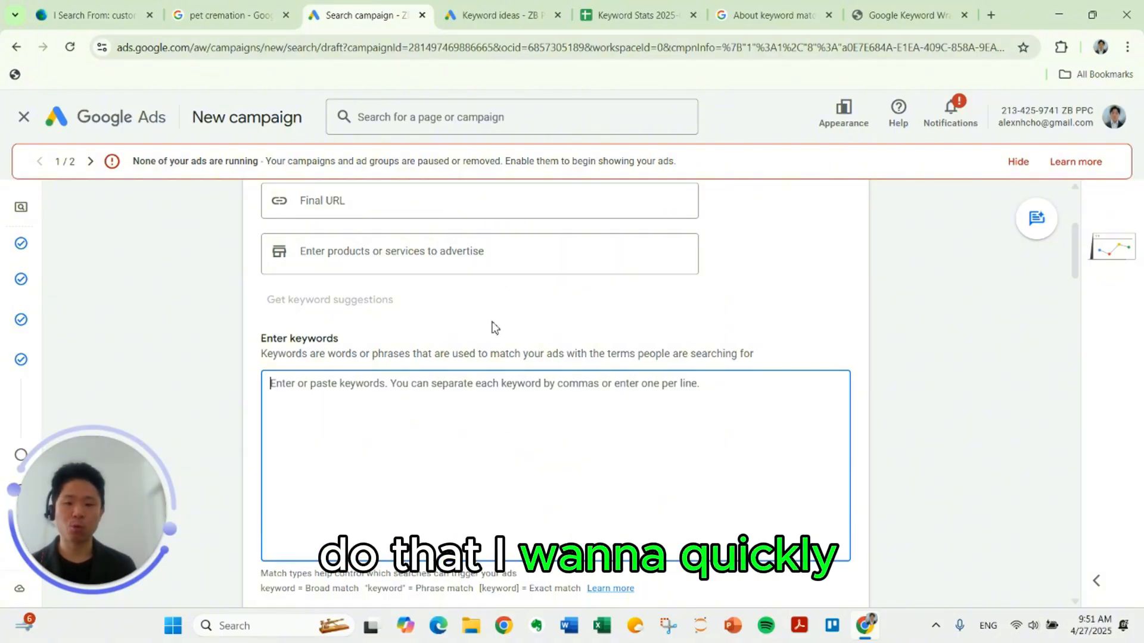
scroll(487, 321, down, 1)
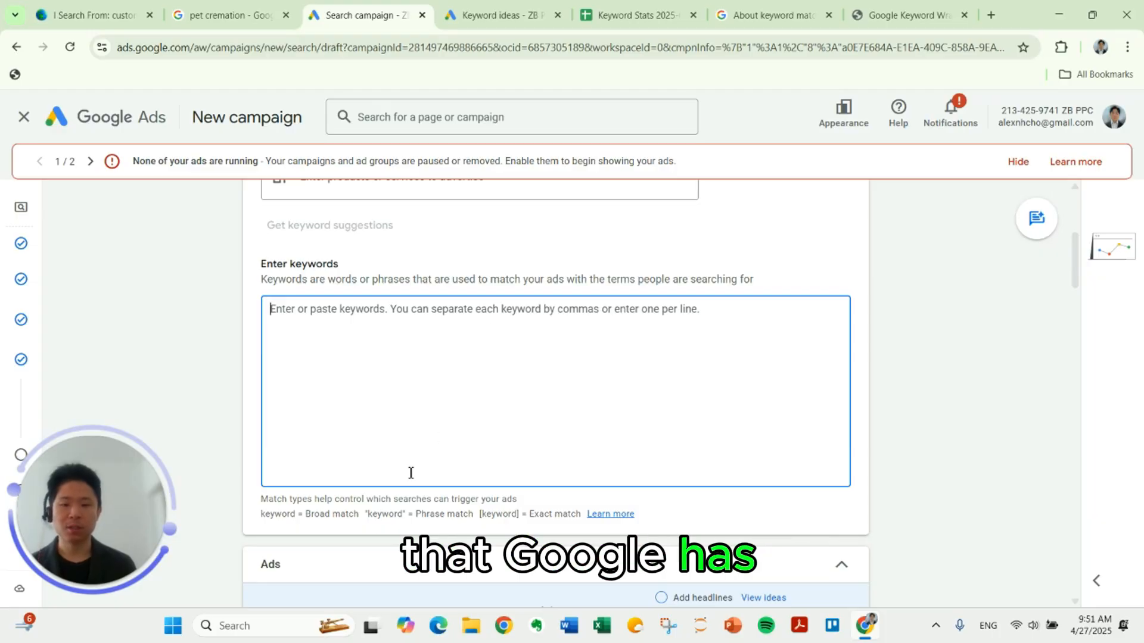
triple_click(372, 498)
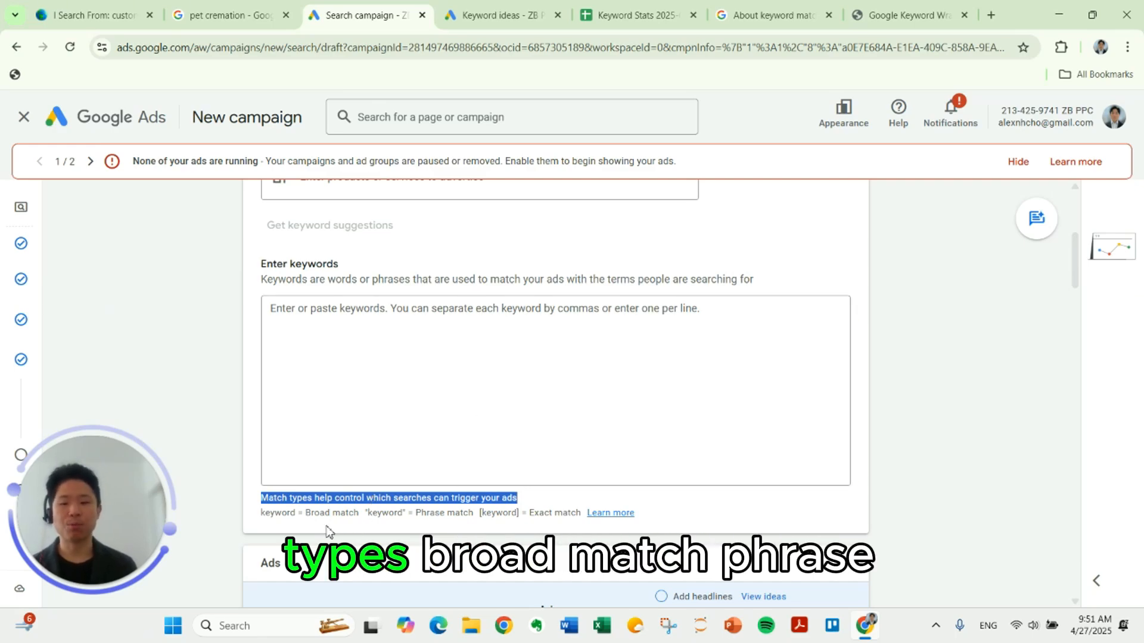
click(435, 534)
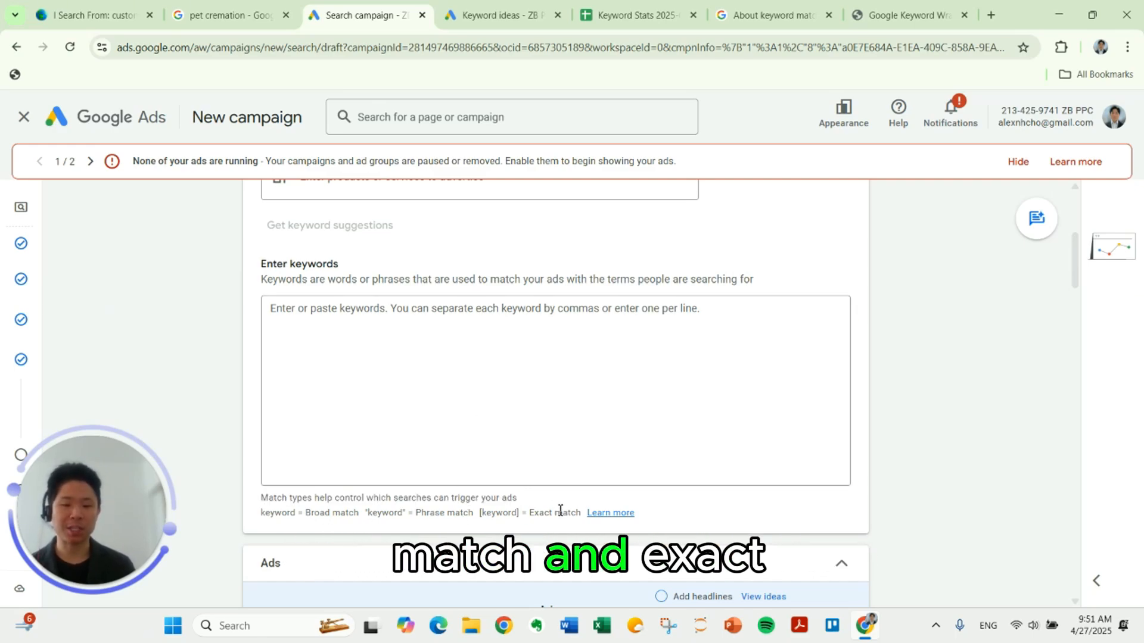
double_click(384, 513)
double_click(278, 513)
double_click(392, 517)
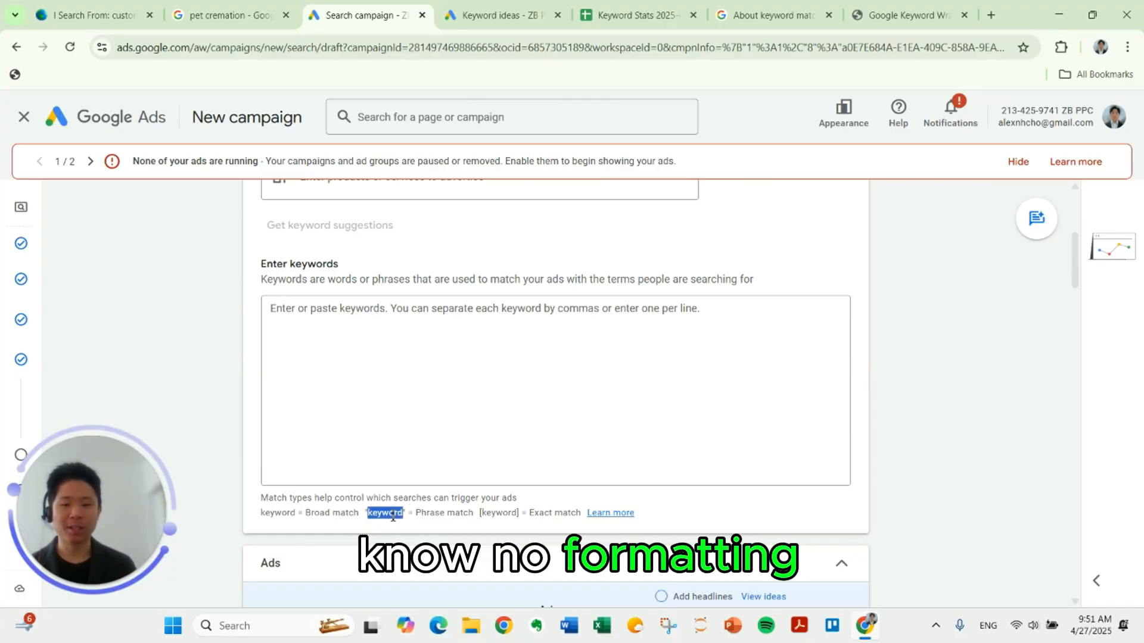
click(500, 510)
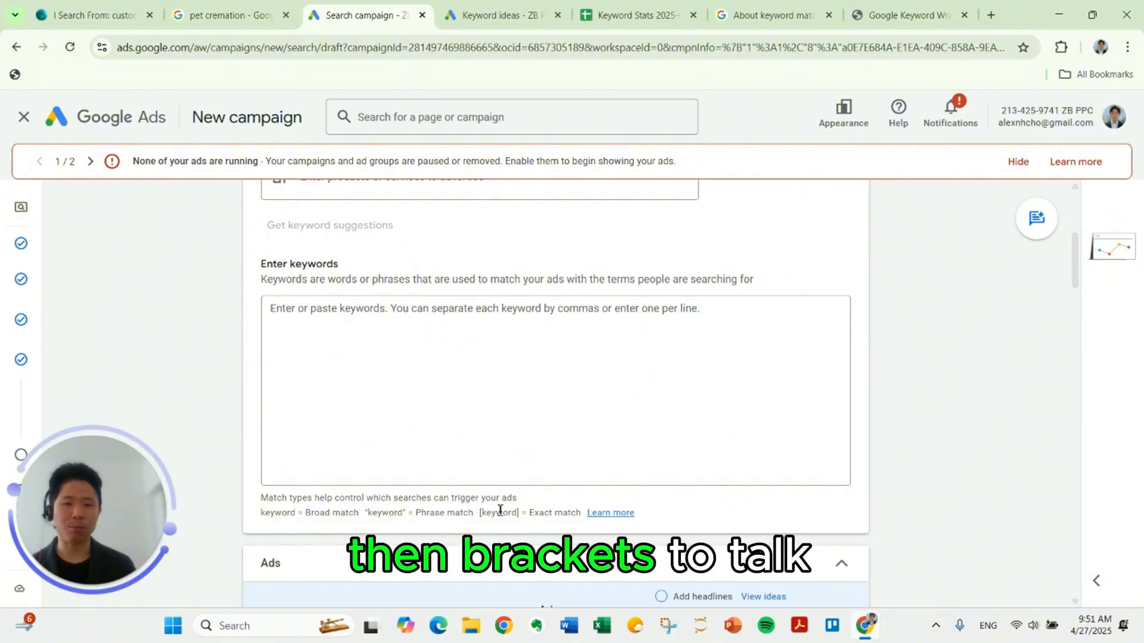
Step: Switch to the Google Ads Help article on keyword matching options and review its Keyword Match Types diagram
click(773, 16)
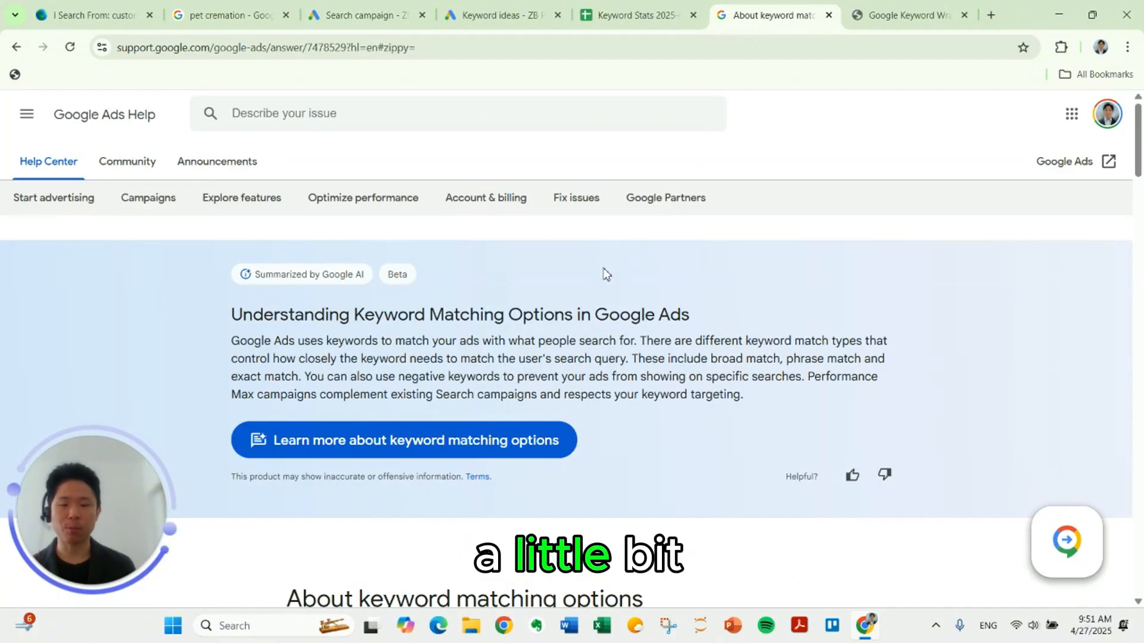
scroll(586, 306, down, 8)
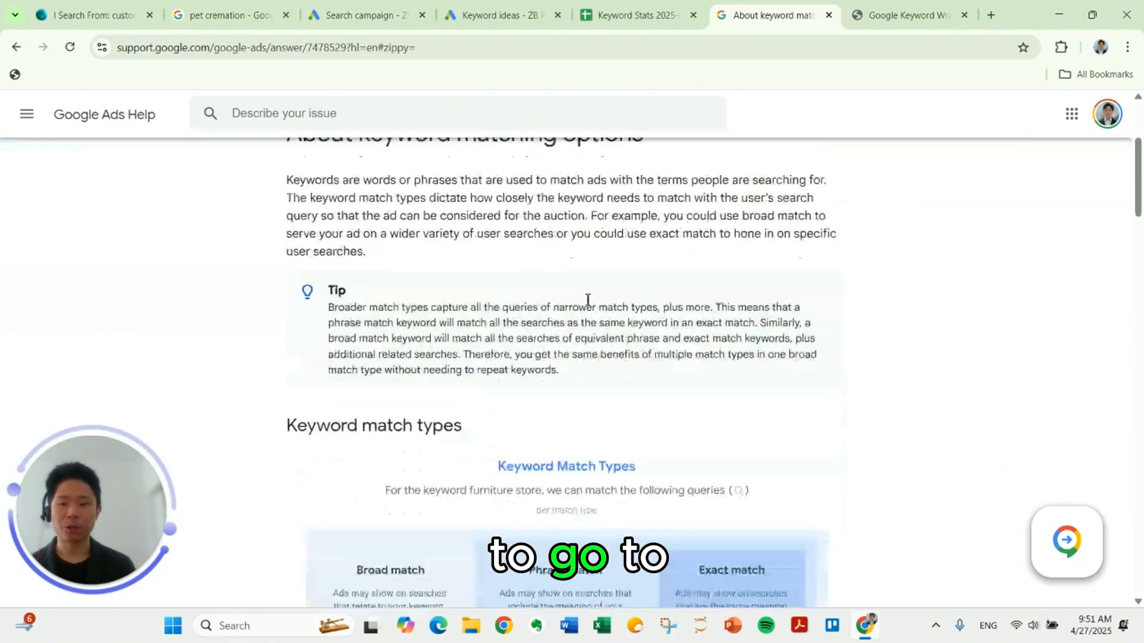
scroll(588, 300, up, 1)
scroll(588, 300, down, 5)
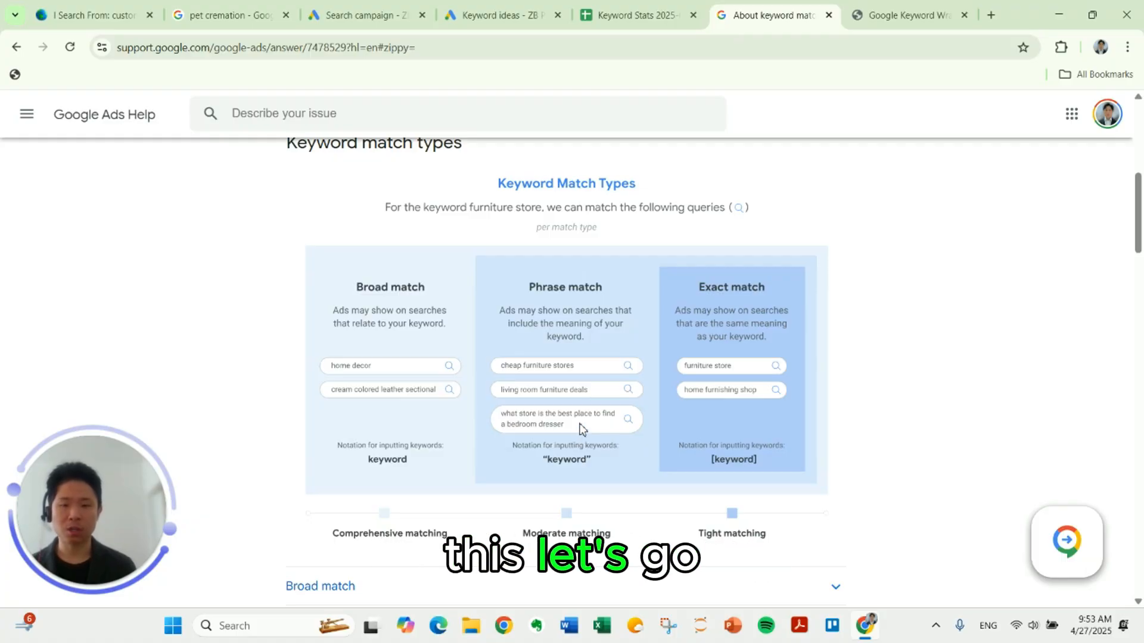
Step: Copy the five yellow keywords from the Keyword Stats spreadsheet and paste them into KeywordWrap as the keywords to wrap
key(ctrl+shift+Tab)
shift+click(225, 314)
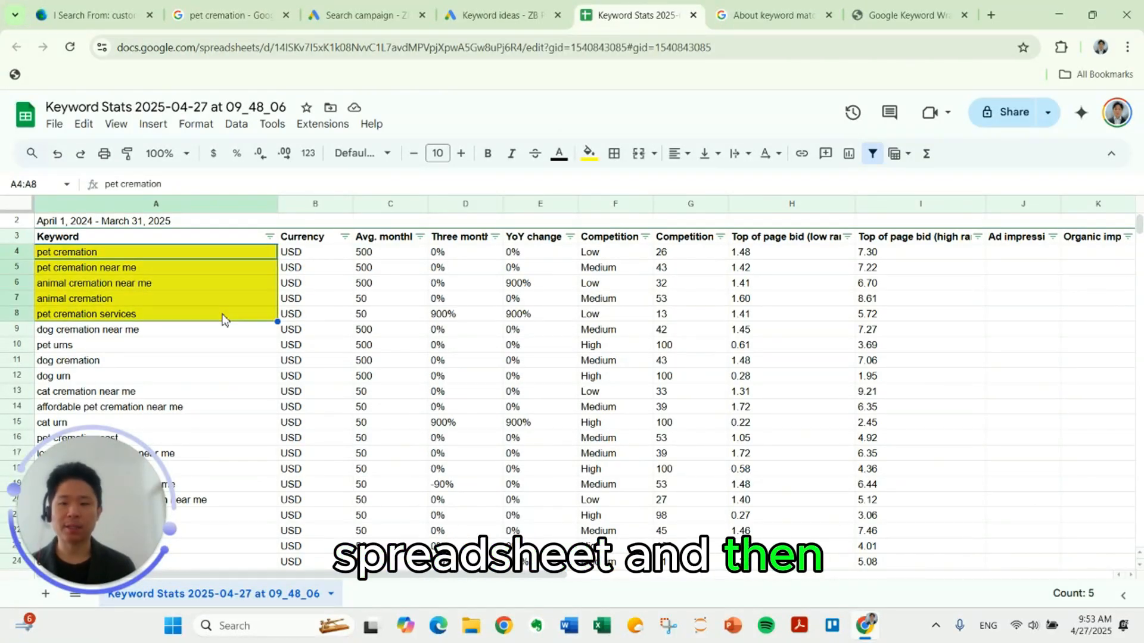
key(ctrl+c)
click(911, 15)
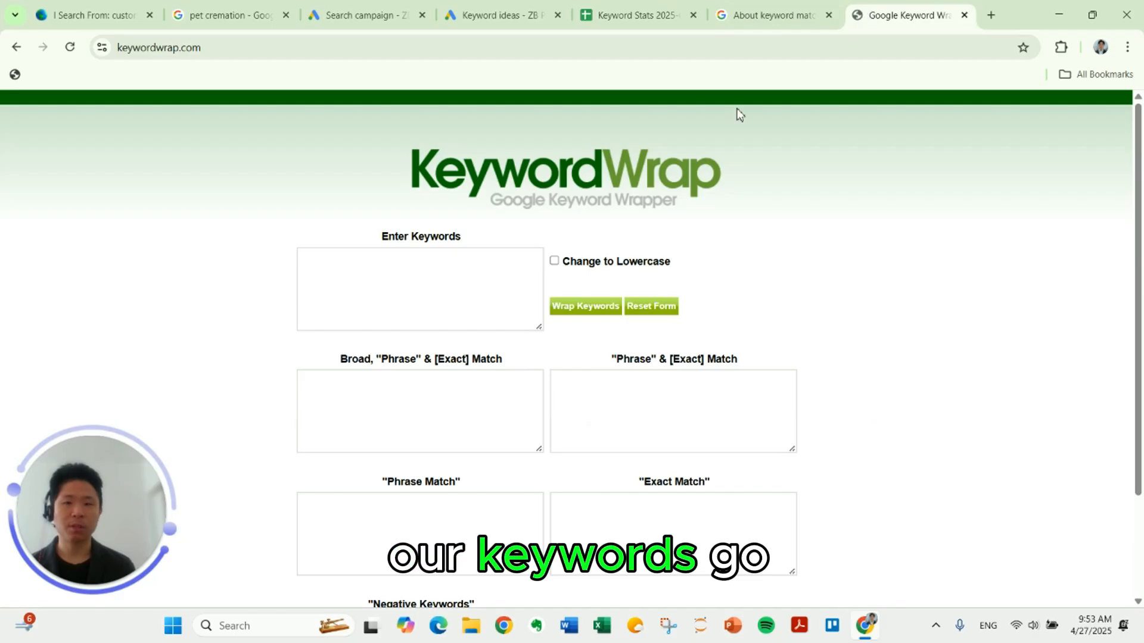
click(445, 308)
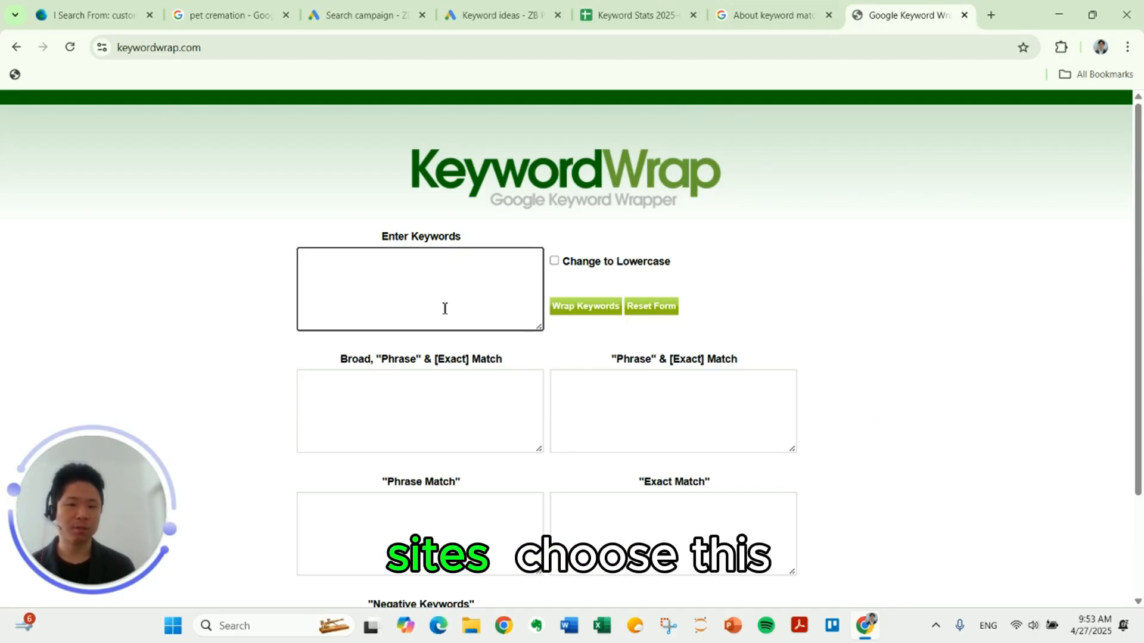
key(ctrl+v)
triple_click(444, 308)
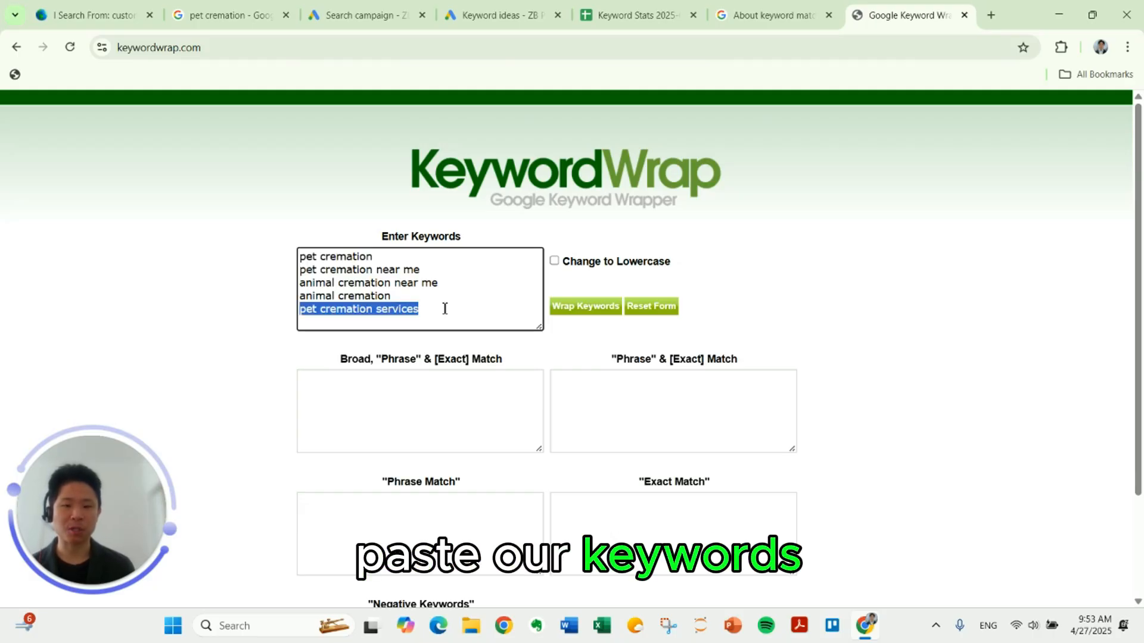
Step: Wrap the five pet cremation keywords into match types and look through the combined phrase and exact match list
click(484, 308)
click(579, 309)
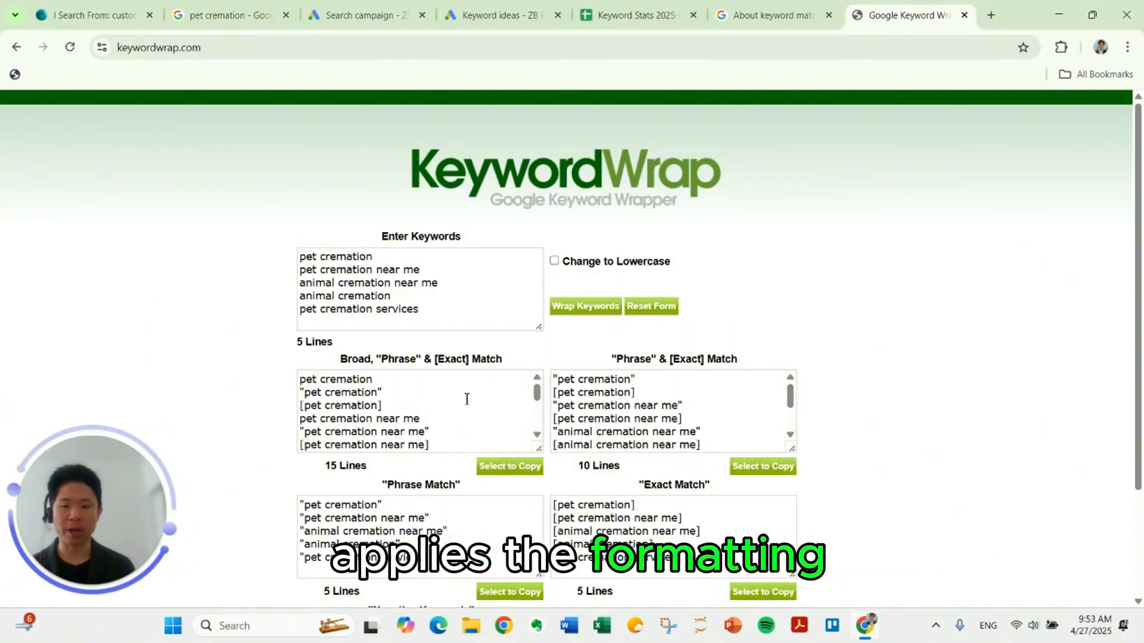
scroll(620, 432, down, 2)
scroll(487, 488, down, 1)
scroll(835, 460, up, 1)
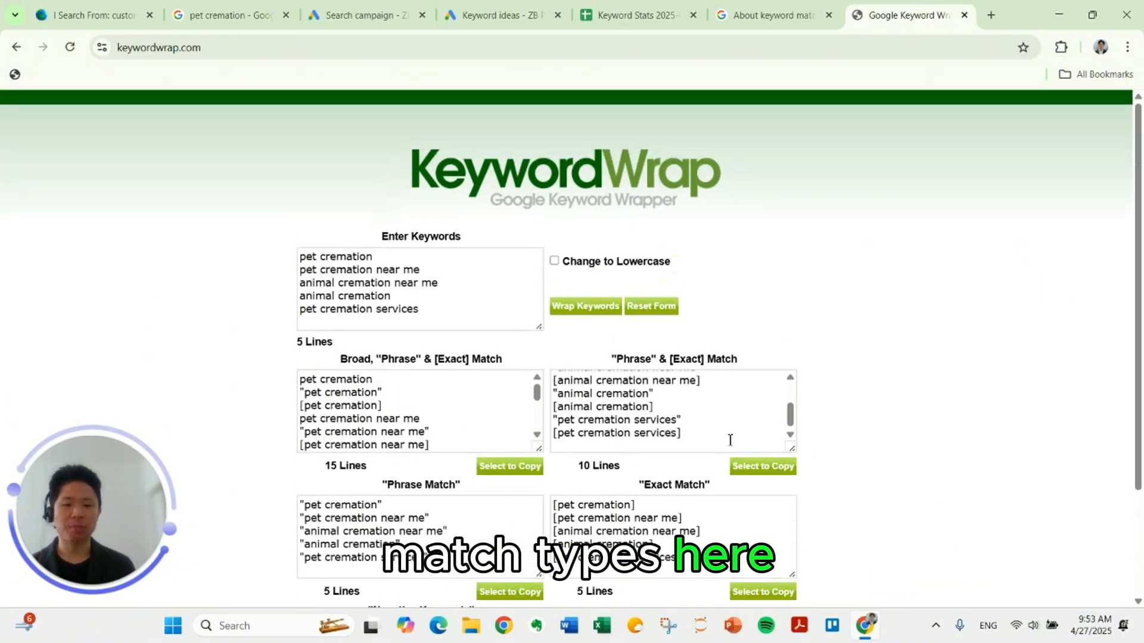
scroll(730, 439, up, 2)
Step: Copy the combined phrase and exact match keyword list and paste it into the Search campaign draft as the ad group's keywords
triple_click(616, 368)
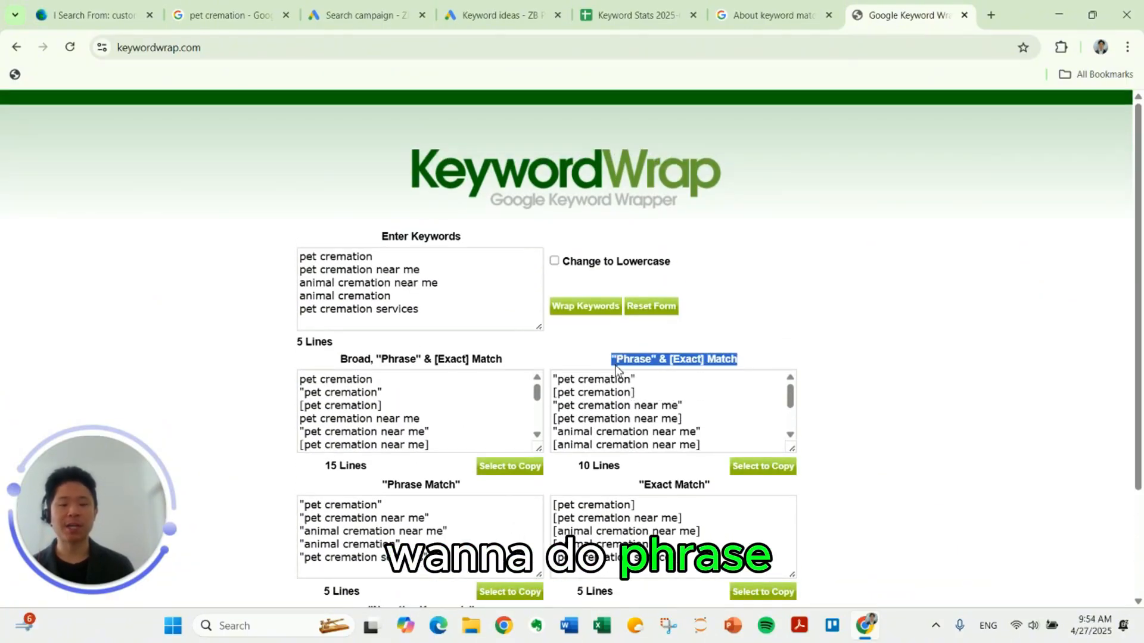
click(760, 436)
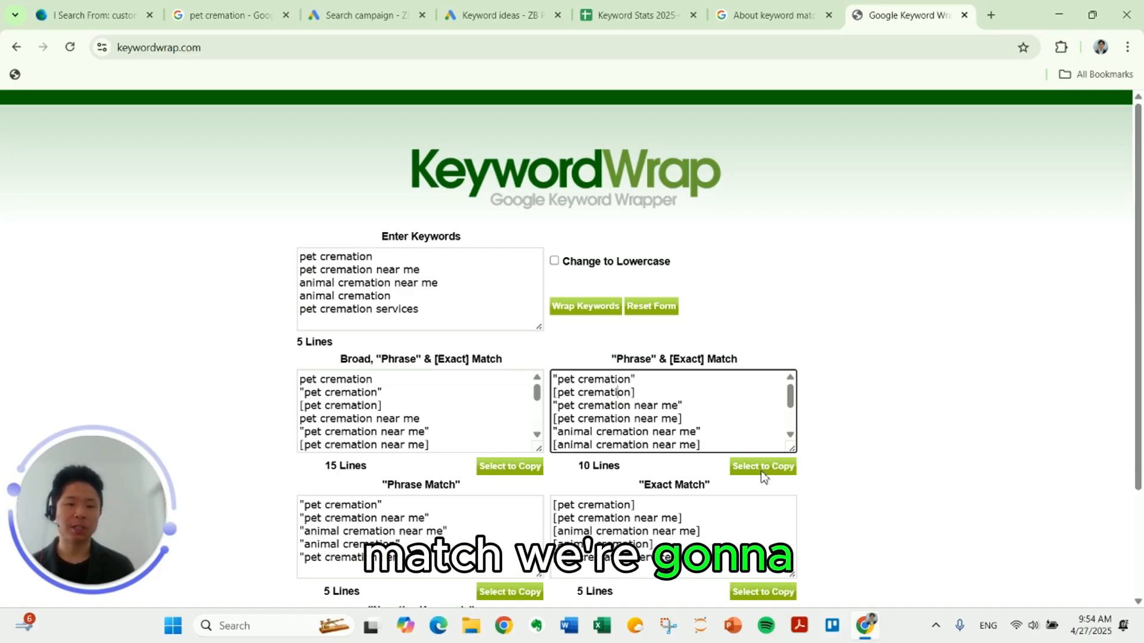
click(738, 466)
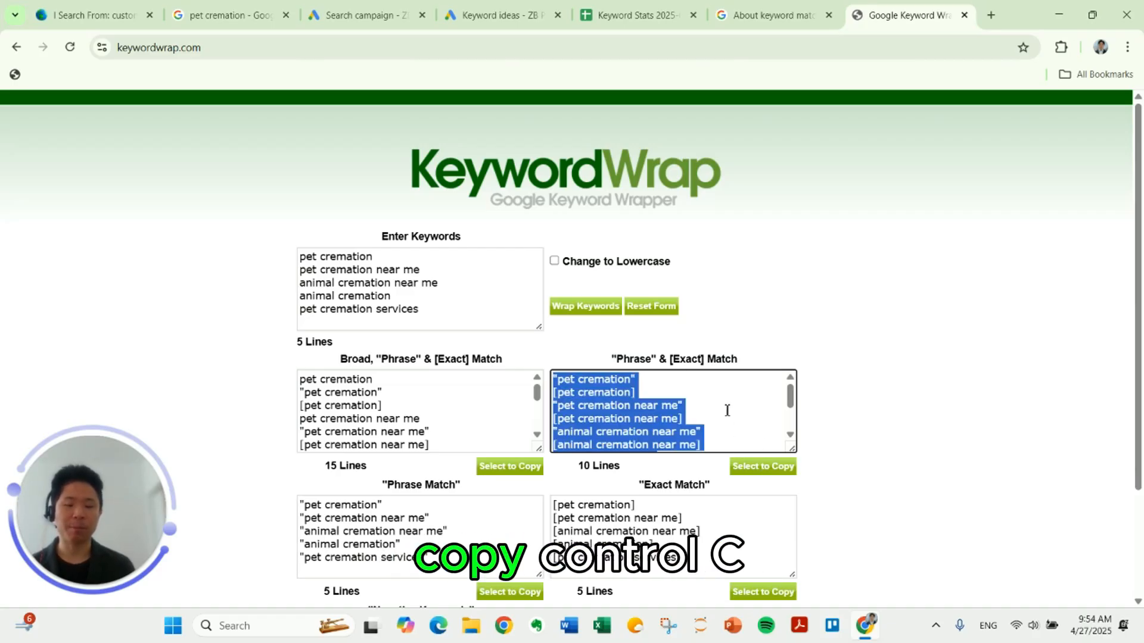
key(ctrl+c)
click(357, 15)
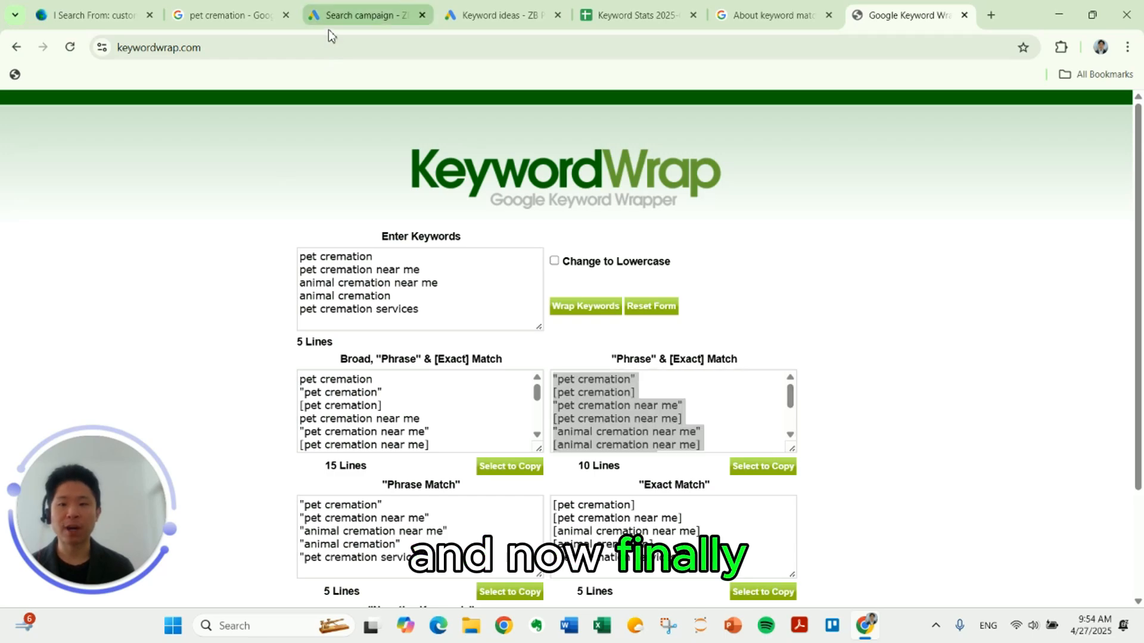
click(317, 319)
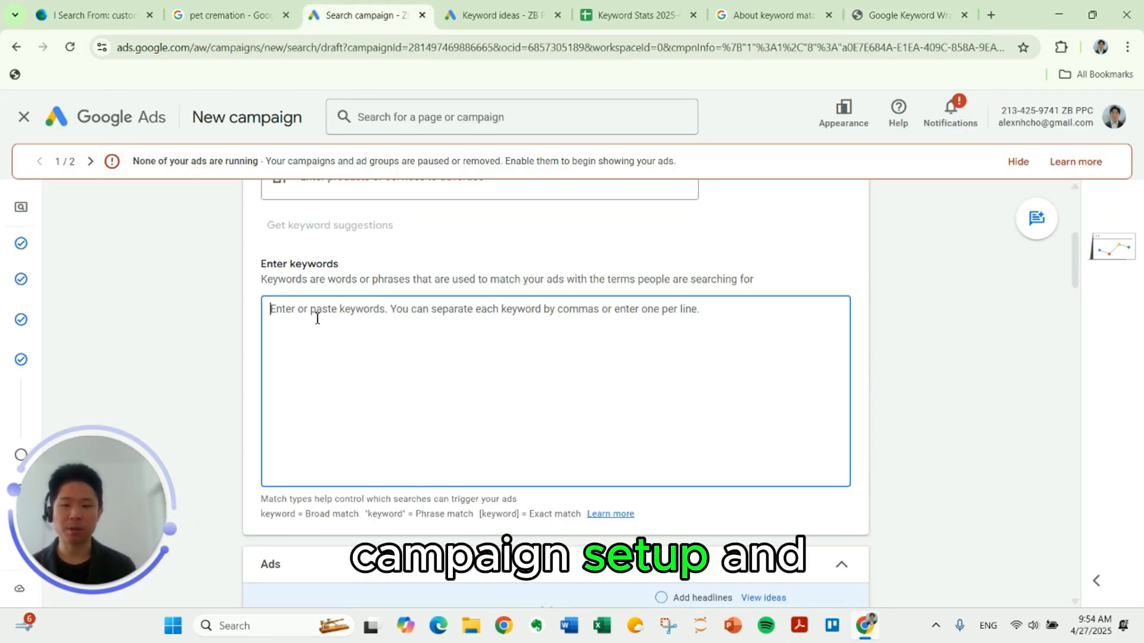
key(ctrl+v)
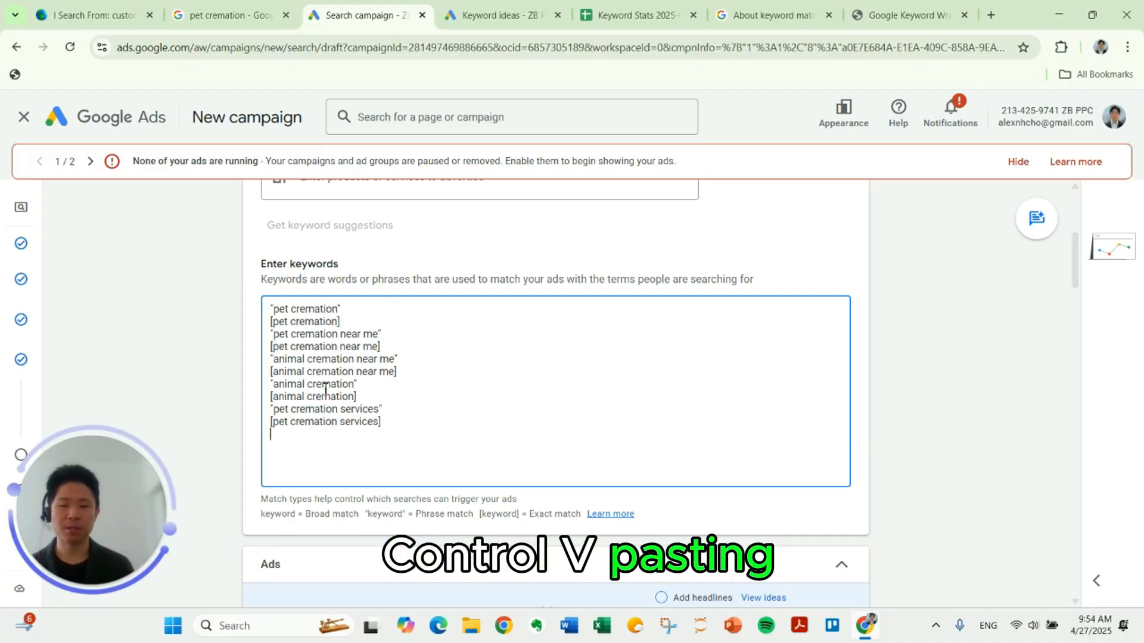
drag(359, 309, 253, 312)
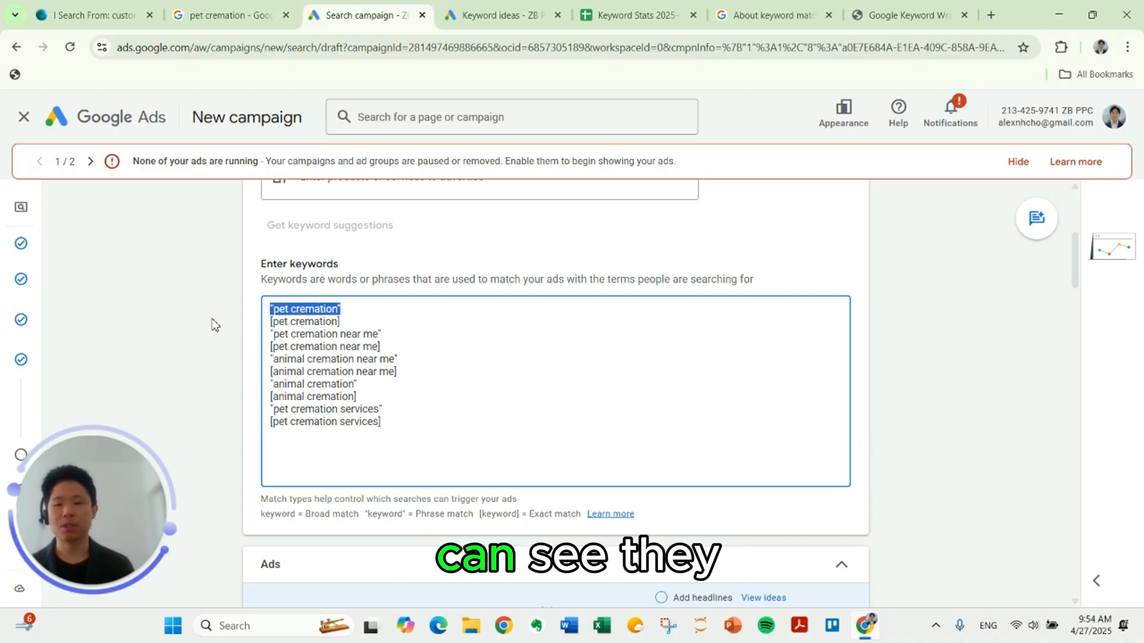
click(356, 382)
scroll(408, 417, down, 5)
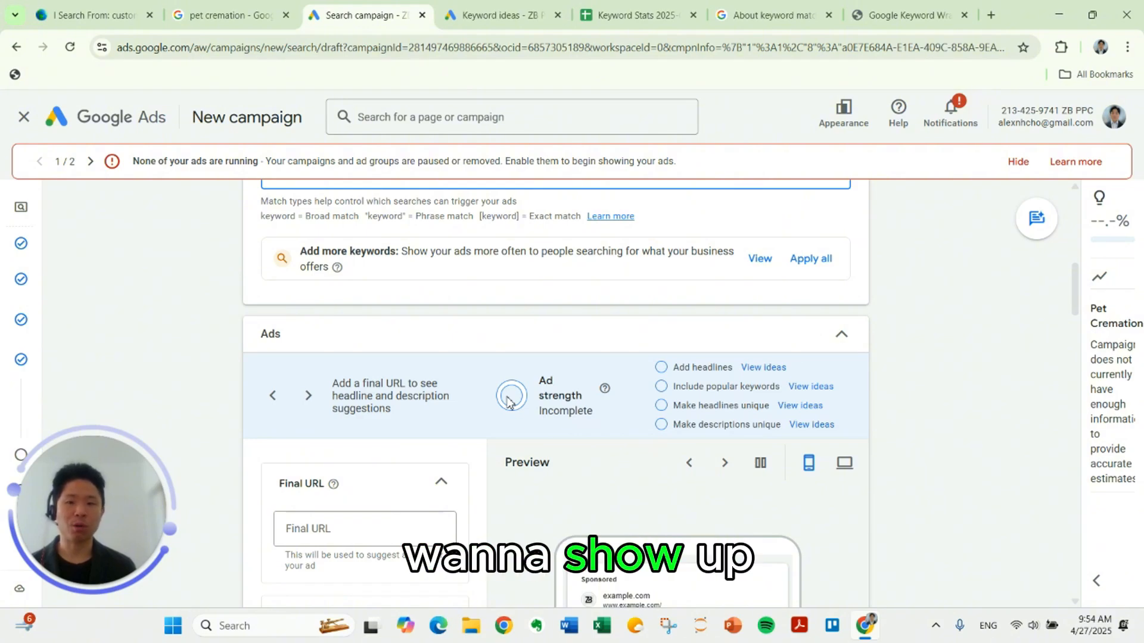
scroll(476, 228, down, 3)
scroll(481, 317, up, 1)
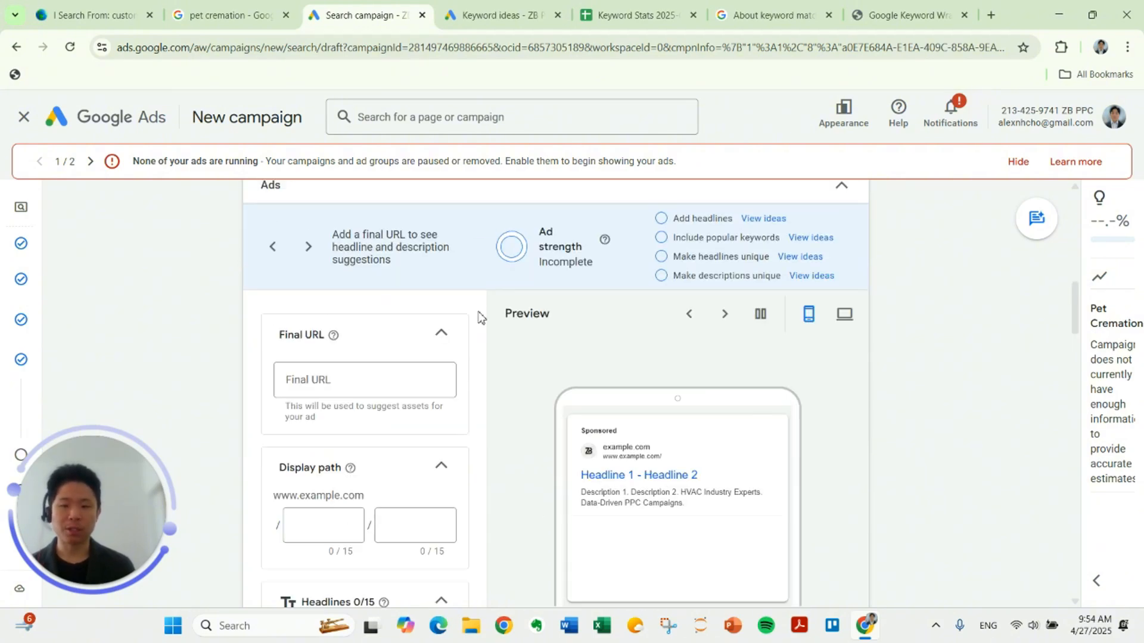
scroll(477, 321, down, 1)
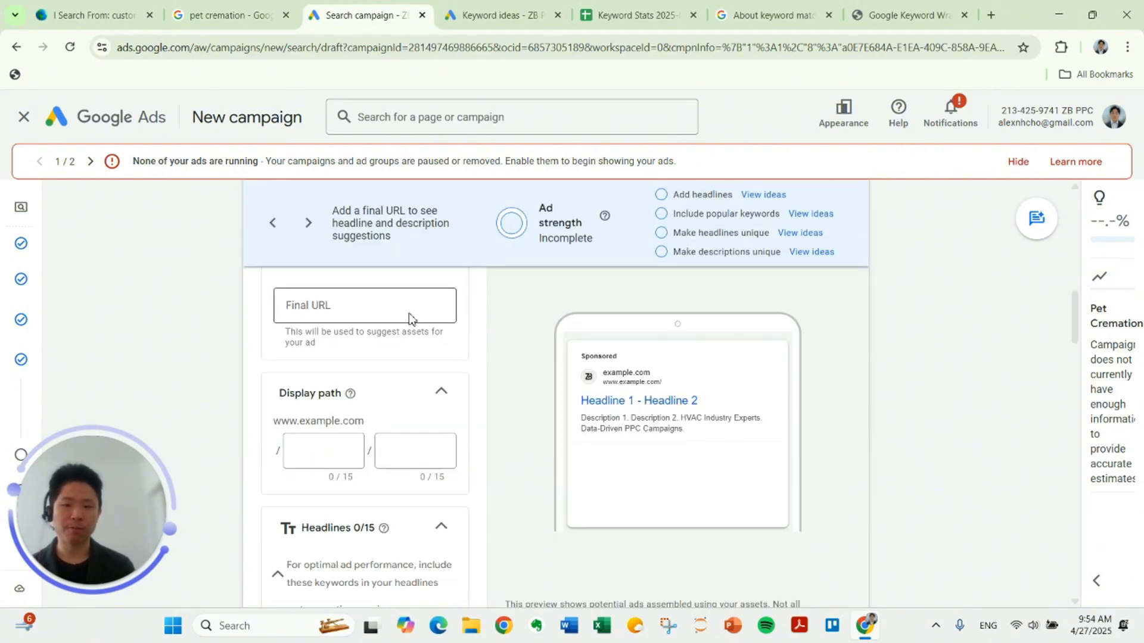
click(379, 315)
scroll(383, 357, up, 1)
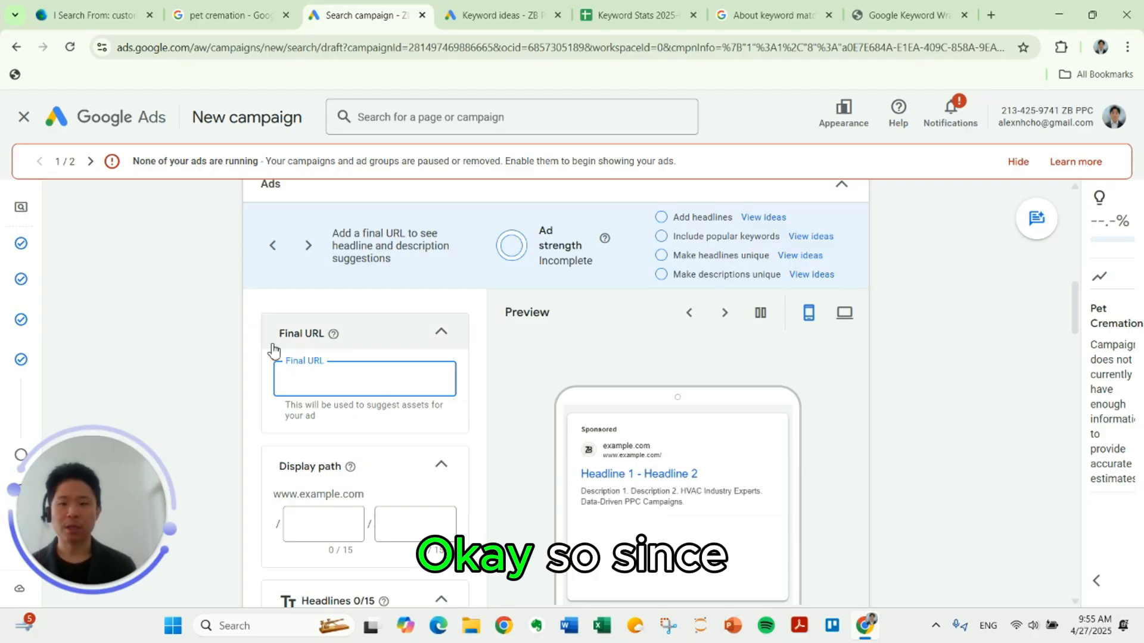
text(https:)
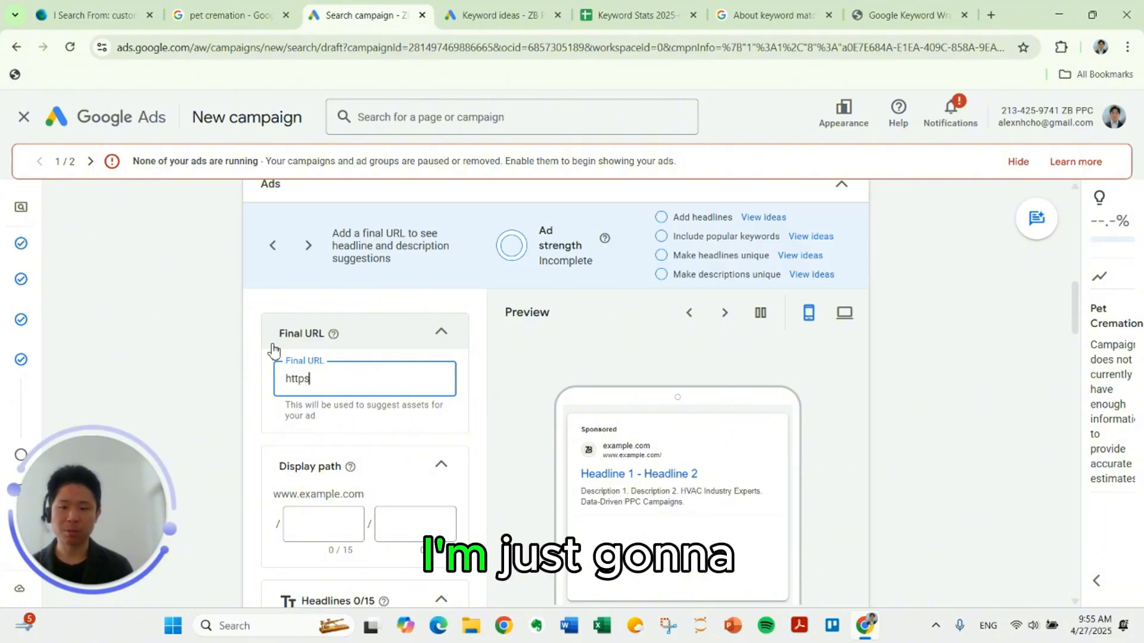
text(//)
scroll(261, 388, down, 2)
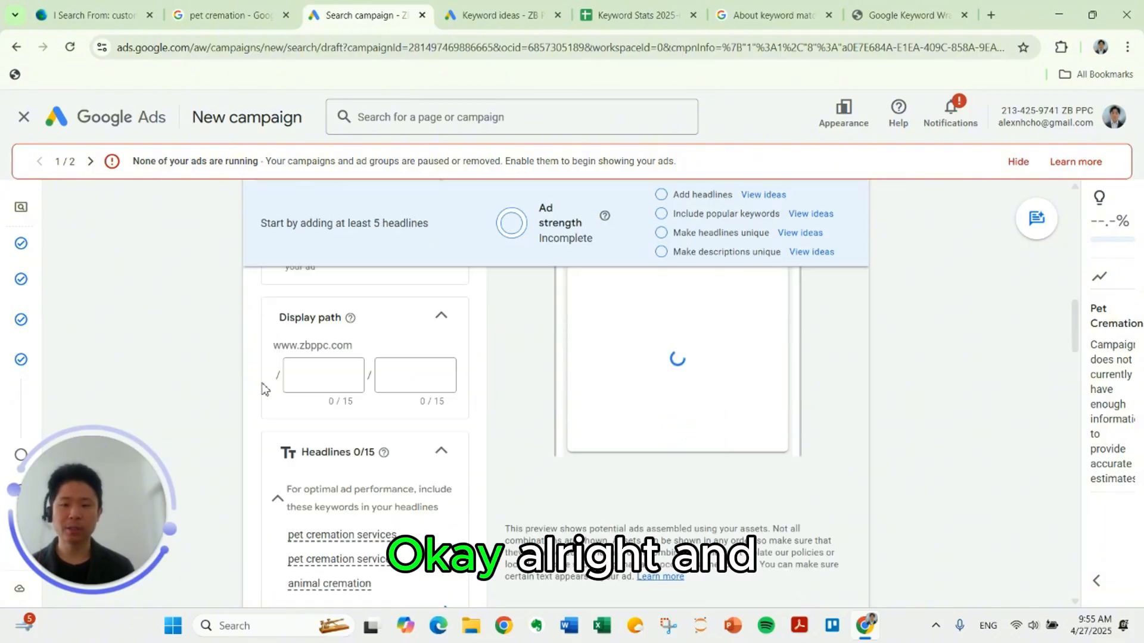
Step: Set the first part of the ad's display path to pet-cremation and check it in the ad preview
click(311, 378)
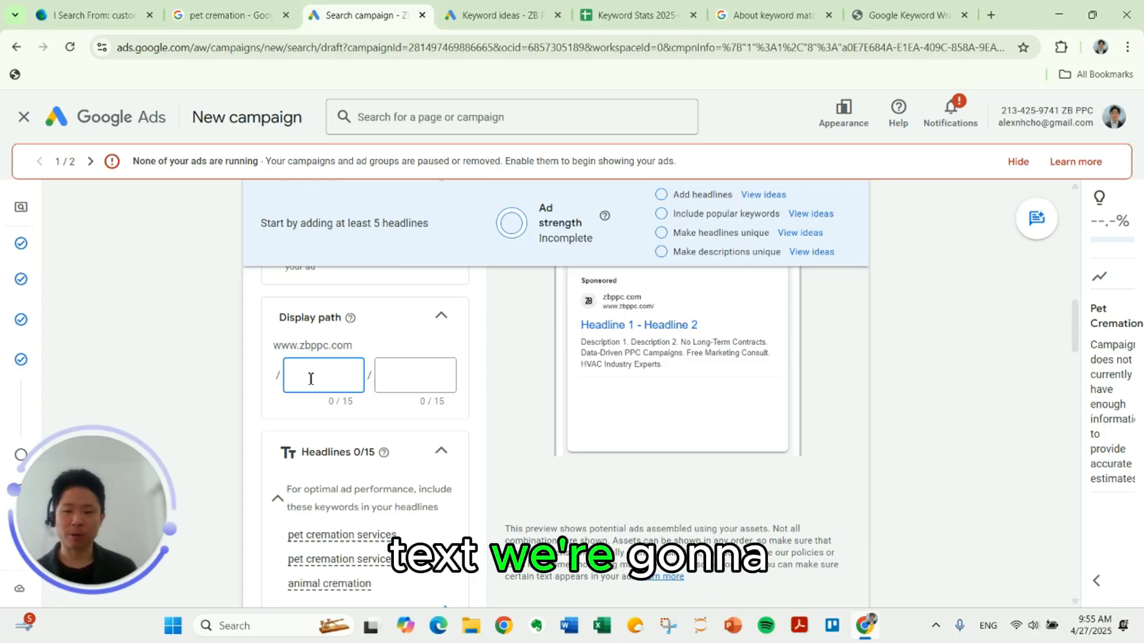
text(pet-cremation)
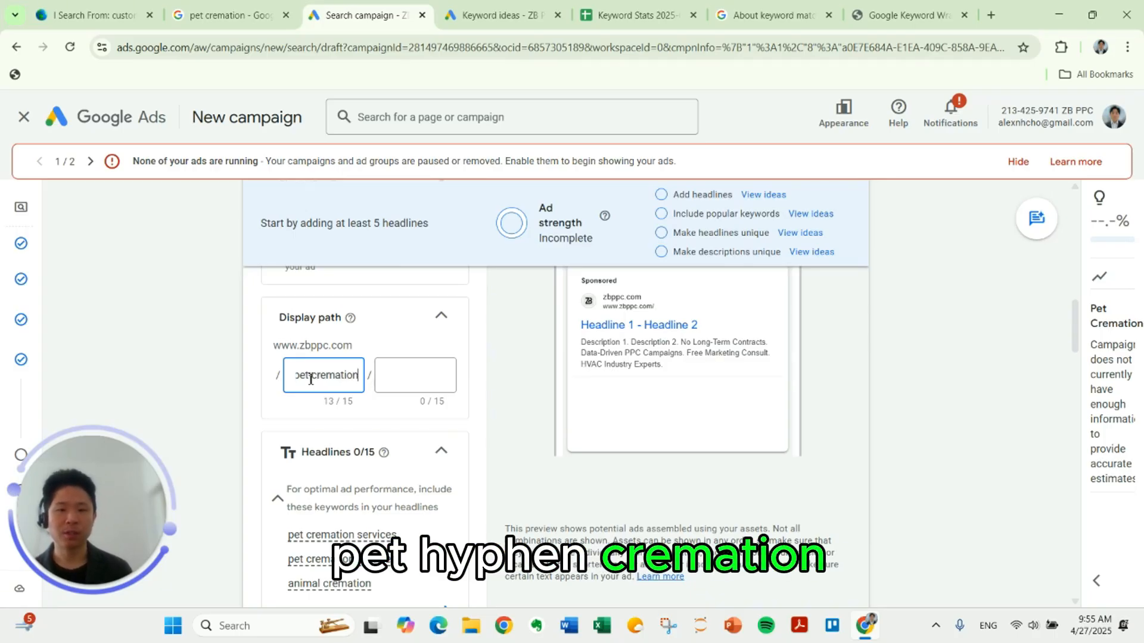
scroll(454, 375, up, 2)
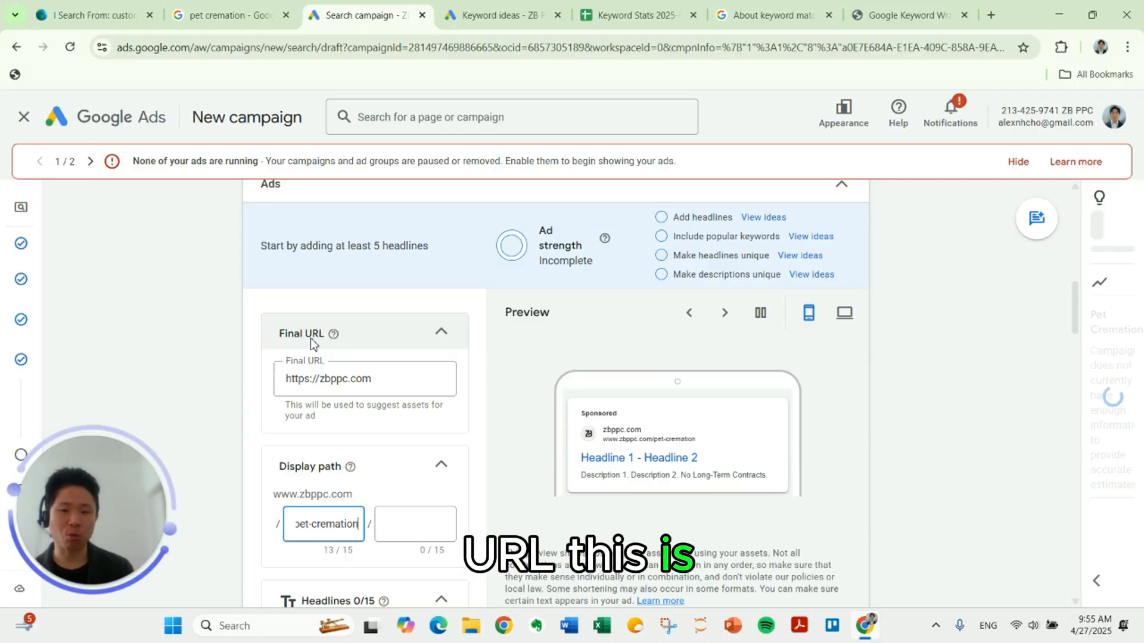
scroll(316, 346, down, 1)
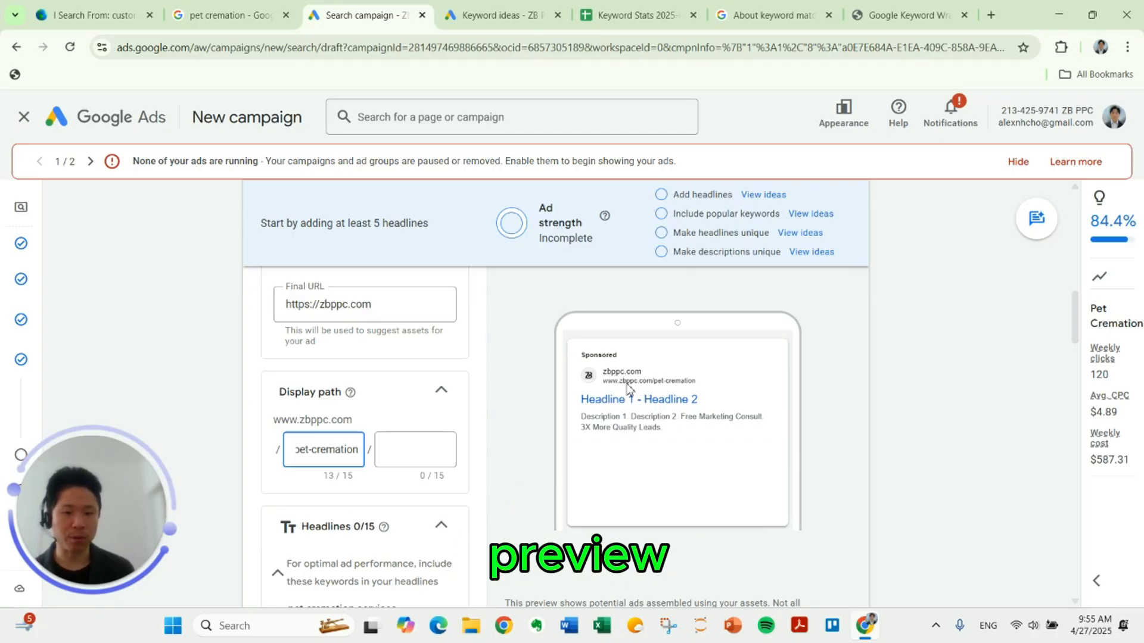
Step: Enter "Pet Cremation Services" and "Los Angeles Pet Cremation" as the ad's first two headlines
scroll(605, 390, down, 3)
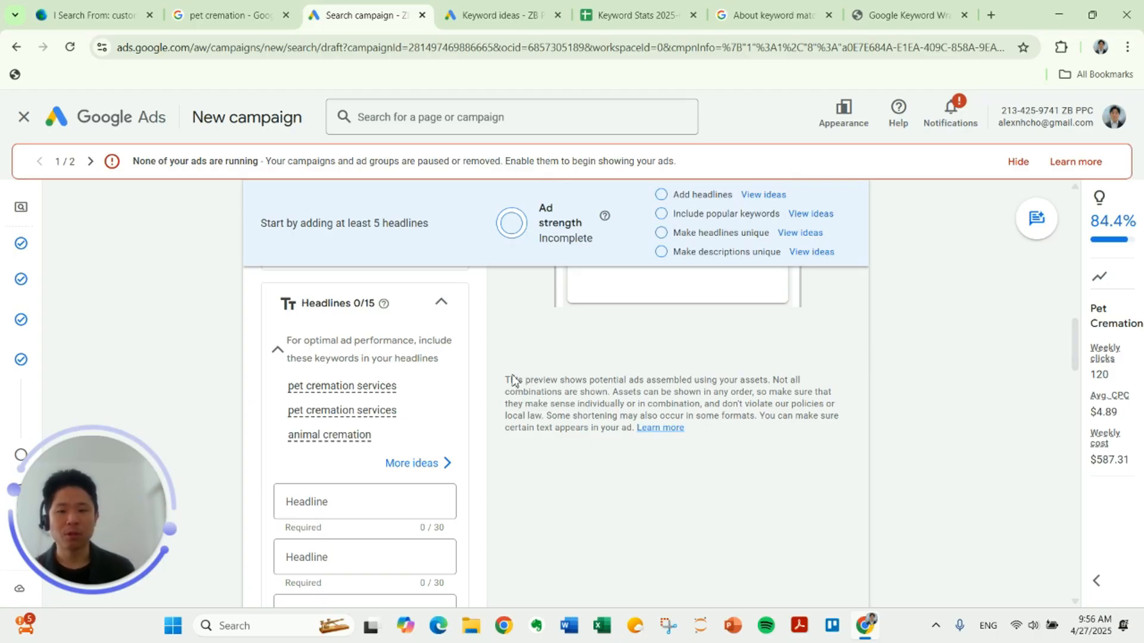
scroll(514, 382, down, 1)
scroll(489, 390, up, 1)
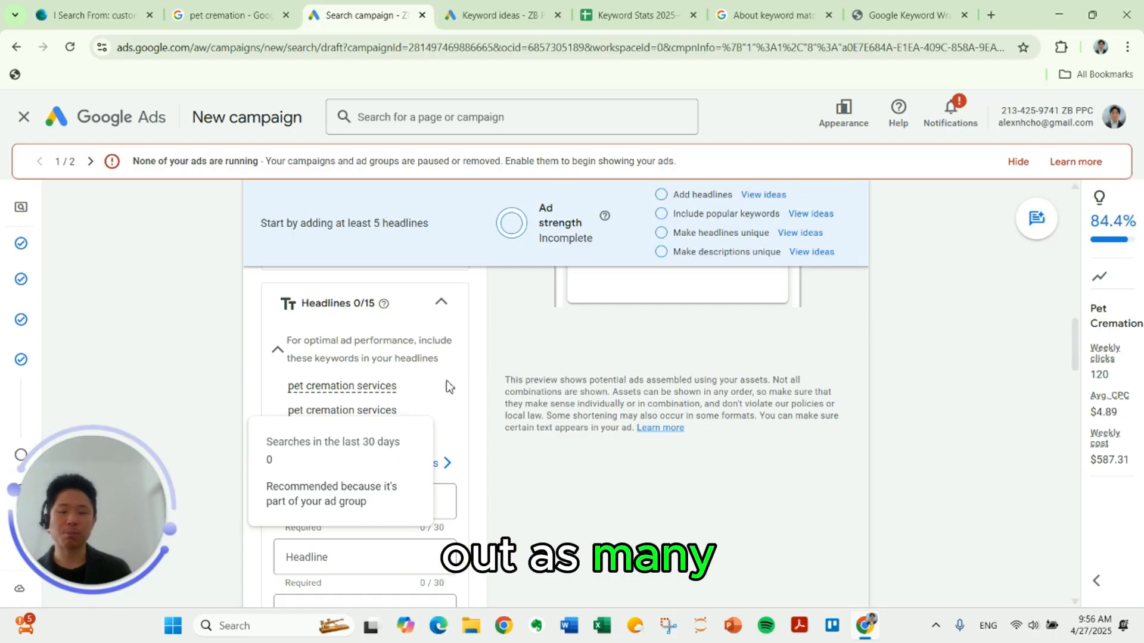
scroll(487, 385, down, 2)
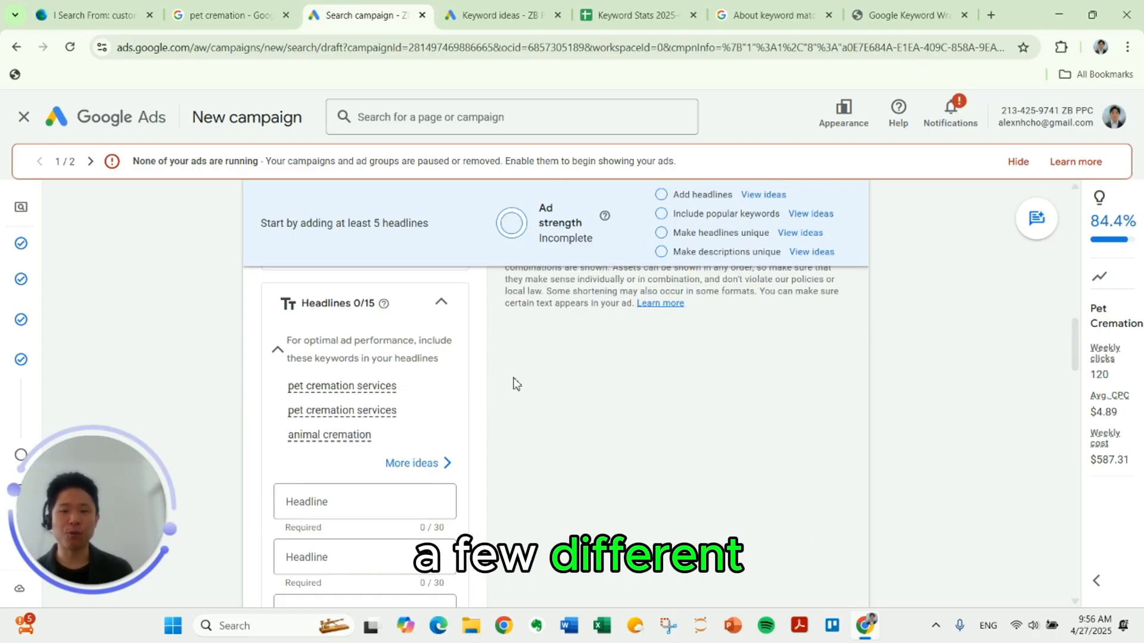
scroll(514, 386, down, 1)
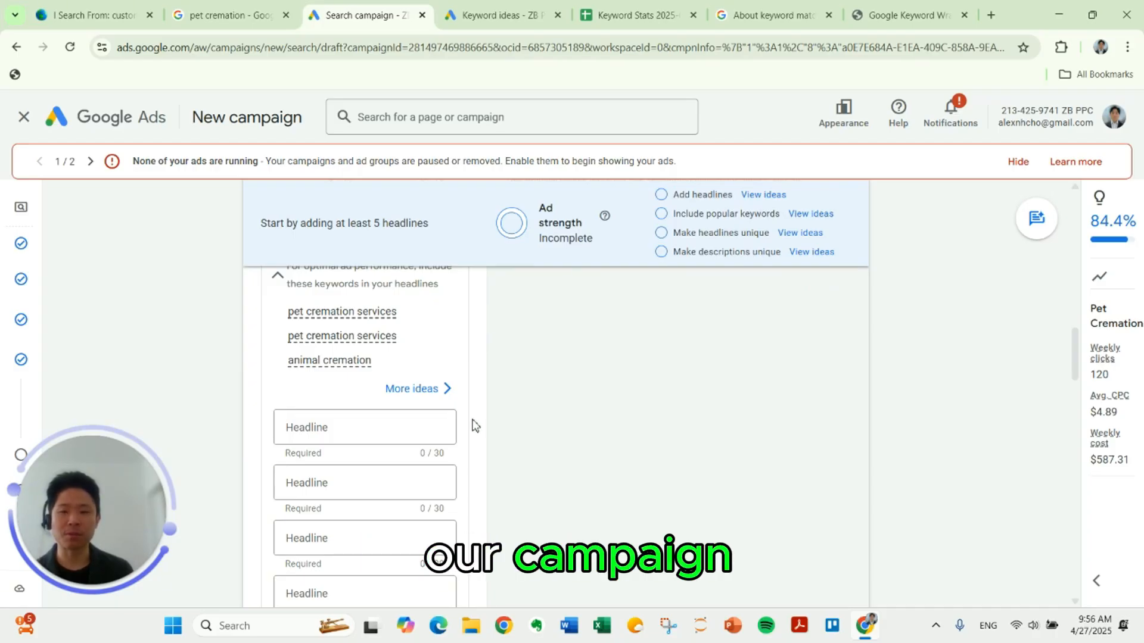
click(417, 427)
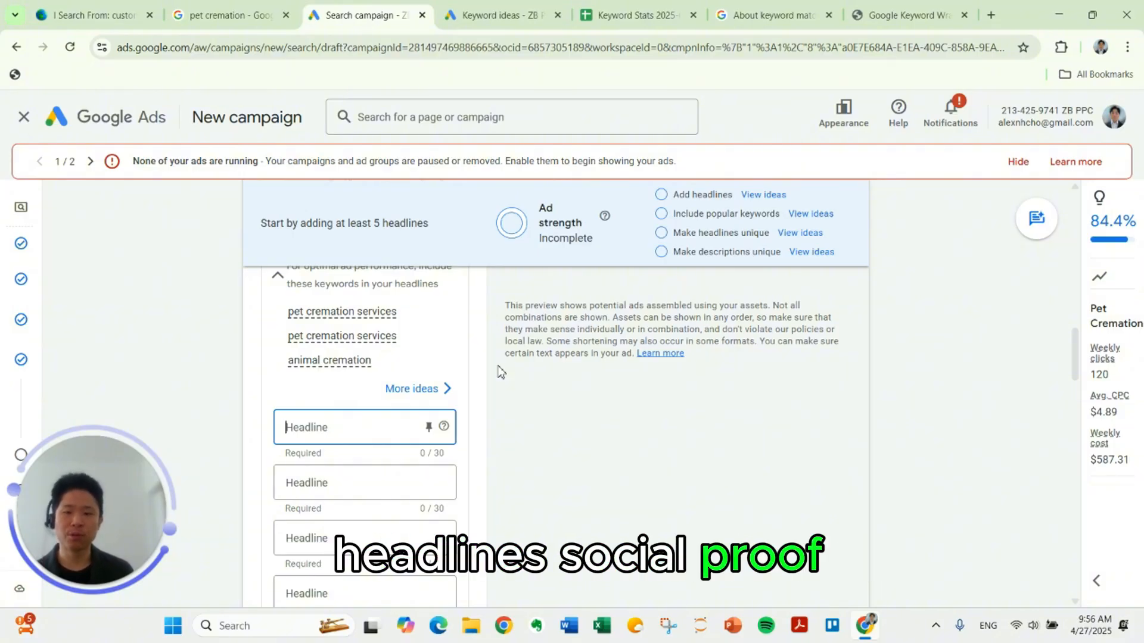
text(Pet Cremation Services)
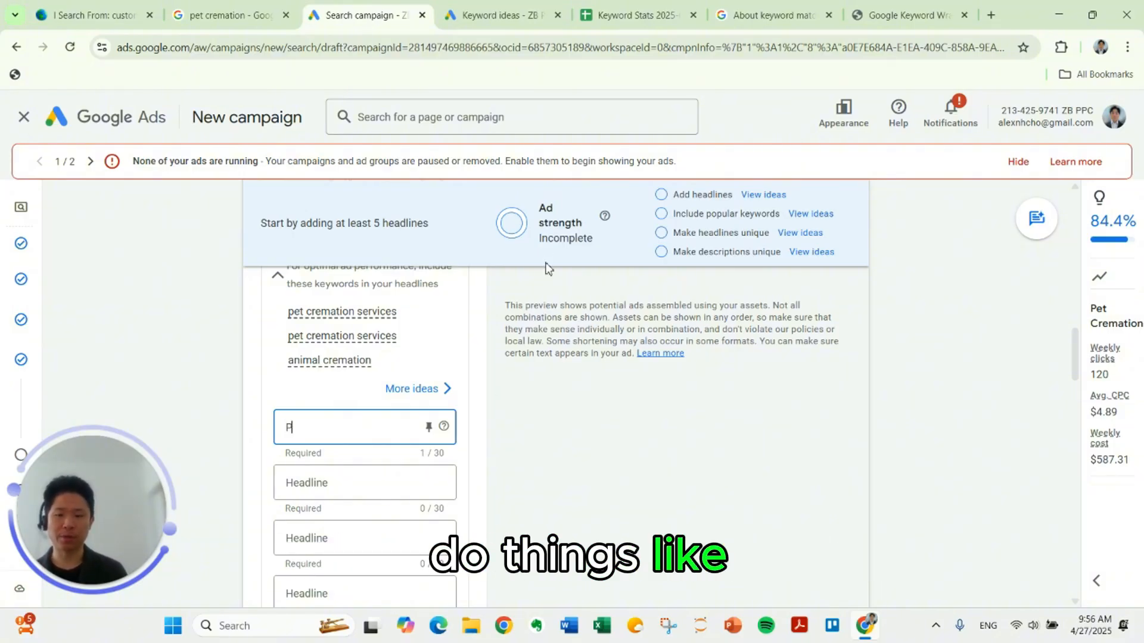
scroll(518, 358, down, 1)
click(374, 409)
text(Los Angeles P)
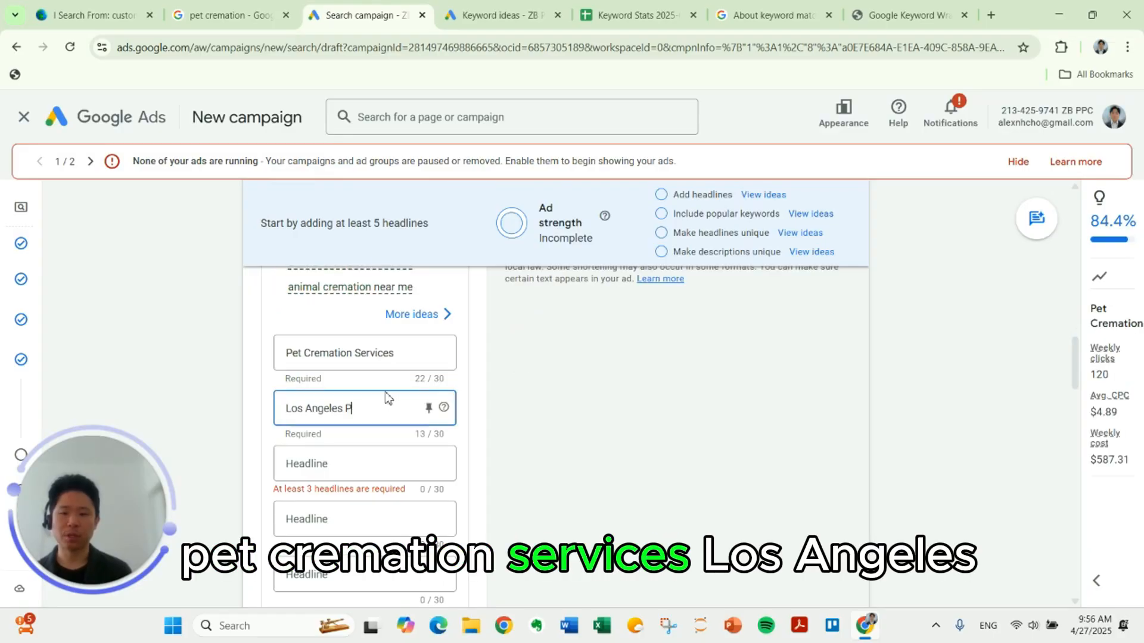
text(et Cremation)
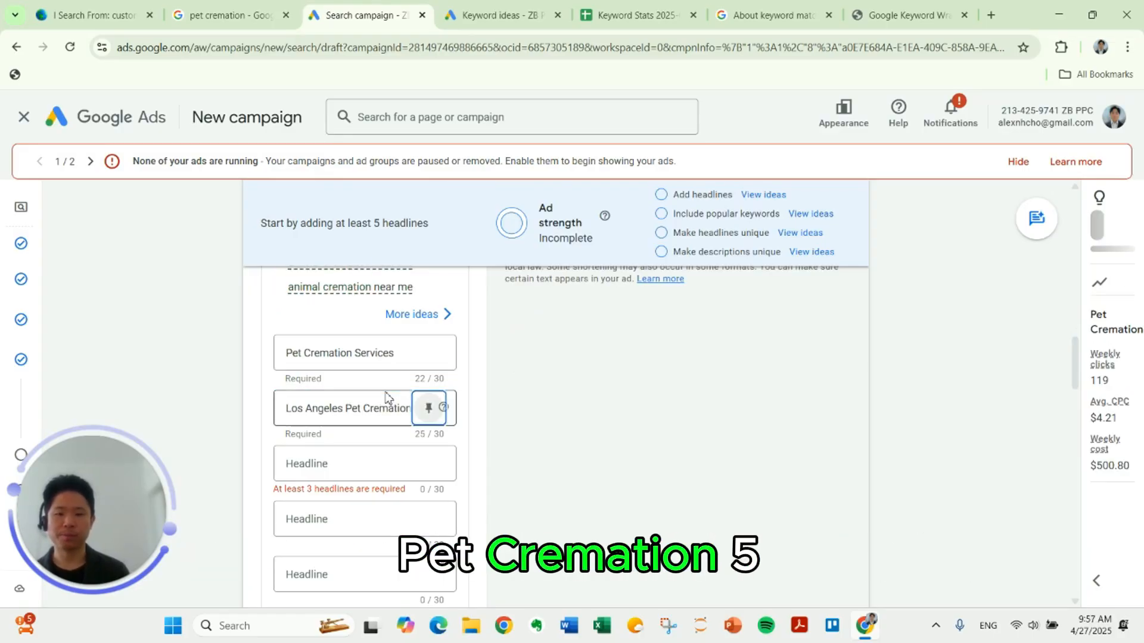
Step: Enter "5 Star Pet Cremation Services" as the third ad headline
key(Tab)
text(5 Star Pet Crema)
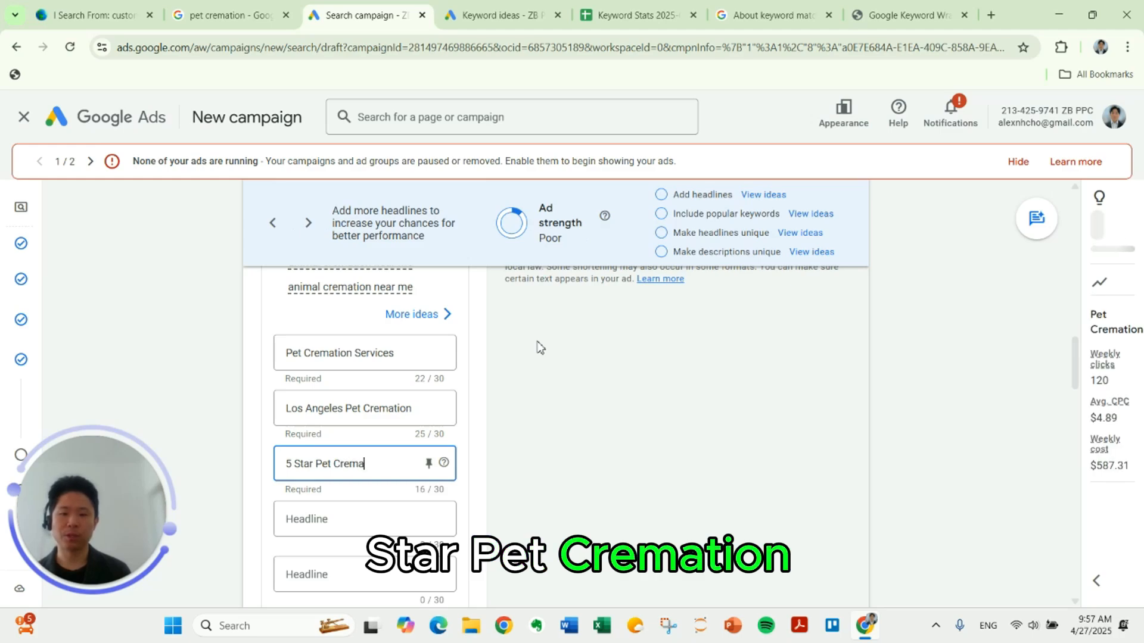
text(tion Services)
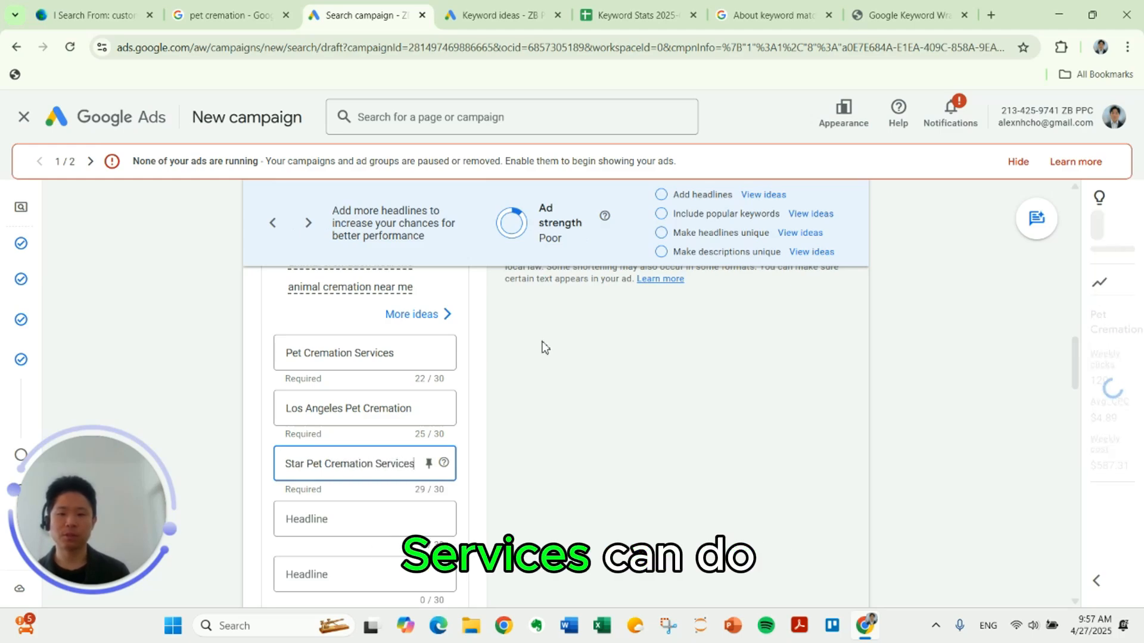
Step: Add the fourth to sixth ad headlines: "Free Pickup Available", "Available 24/7" and "Contact Us Today"
scroll(366, 374, down, 3)
click(366, 374)
text(Free Pickup A)
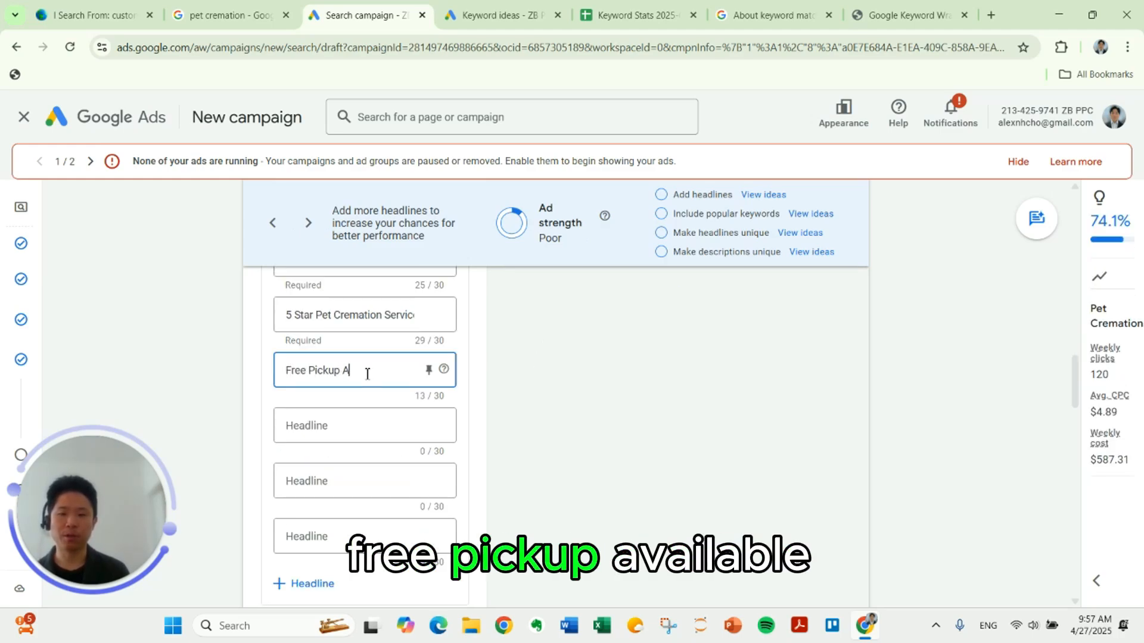
text(vailable)
click(360, 424)
text(Available 24/7)
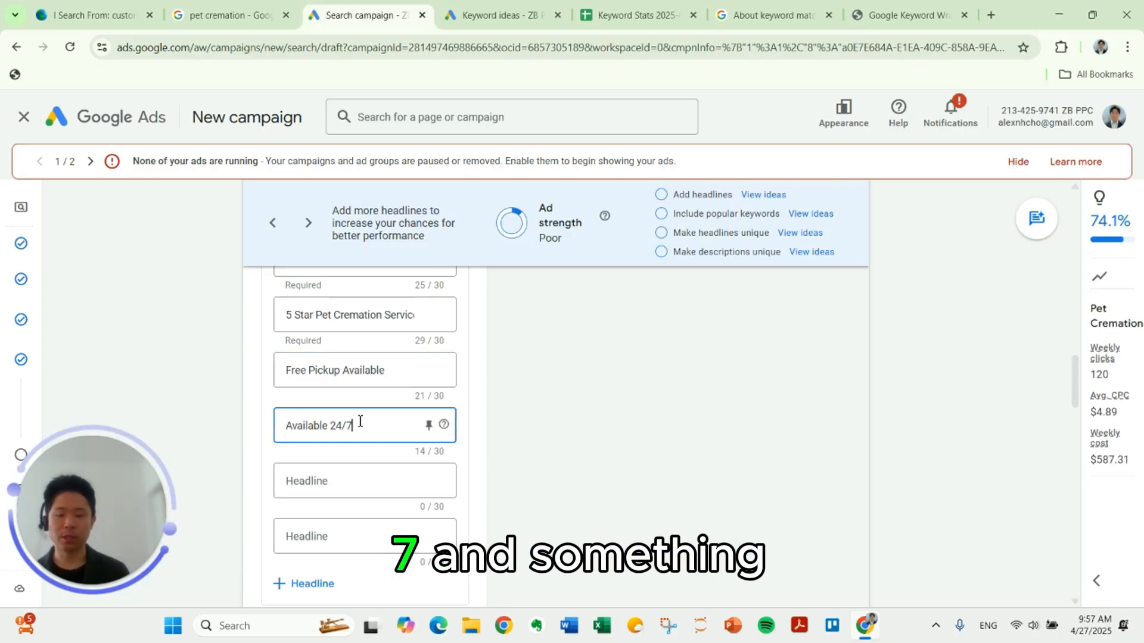
click(350, 483)
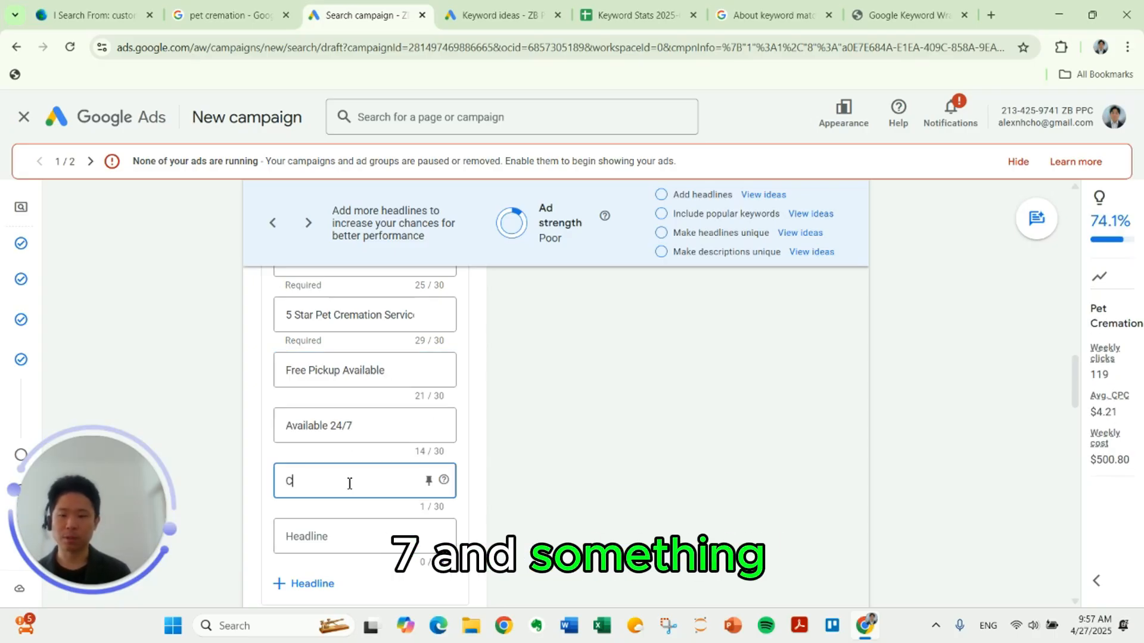
text(Contact Us Today)
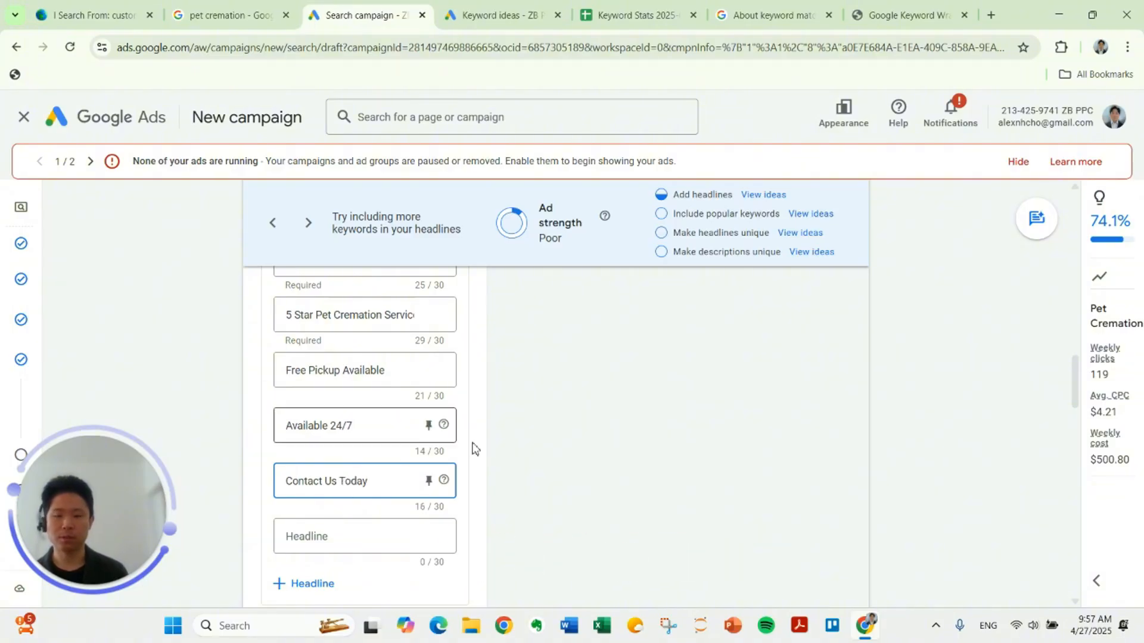
Step: Go to the ad's Descriptions section and look over its required description entries
scroll(474, 449, down, 5)
click(386, 399)
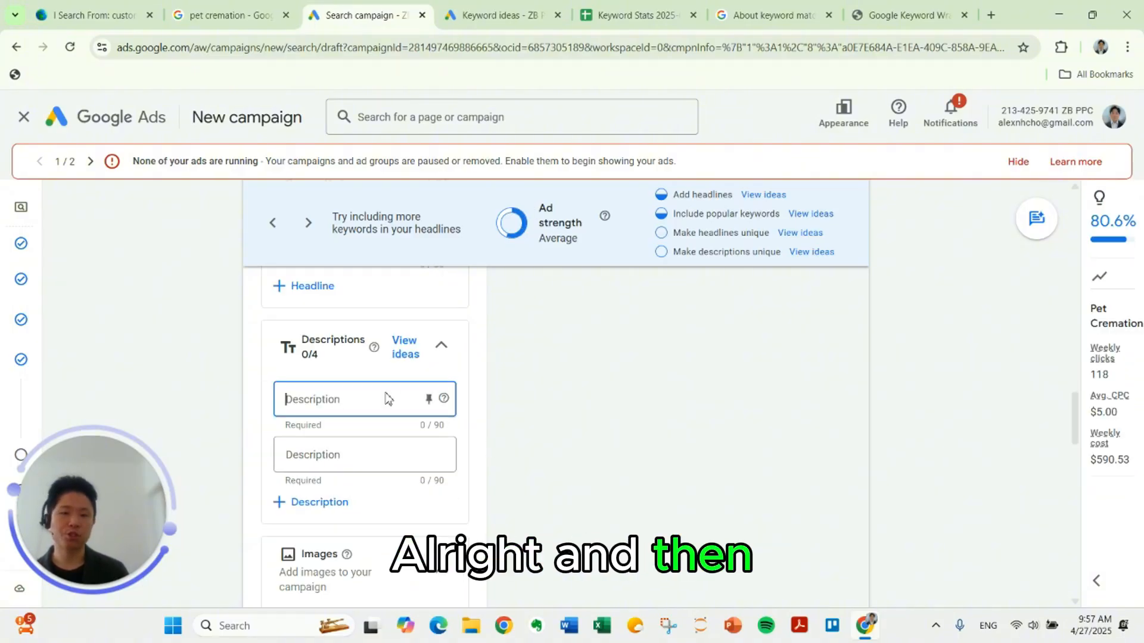
click(544, 365)
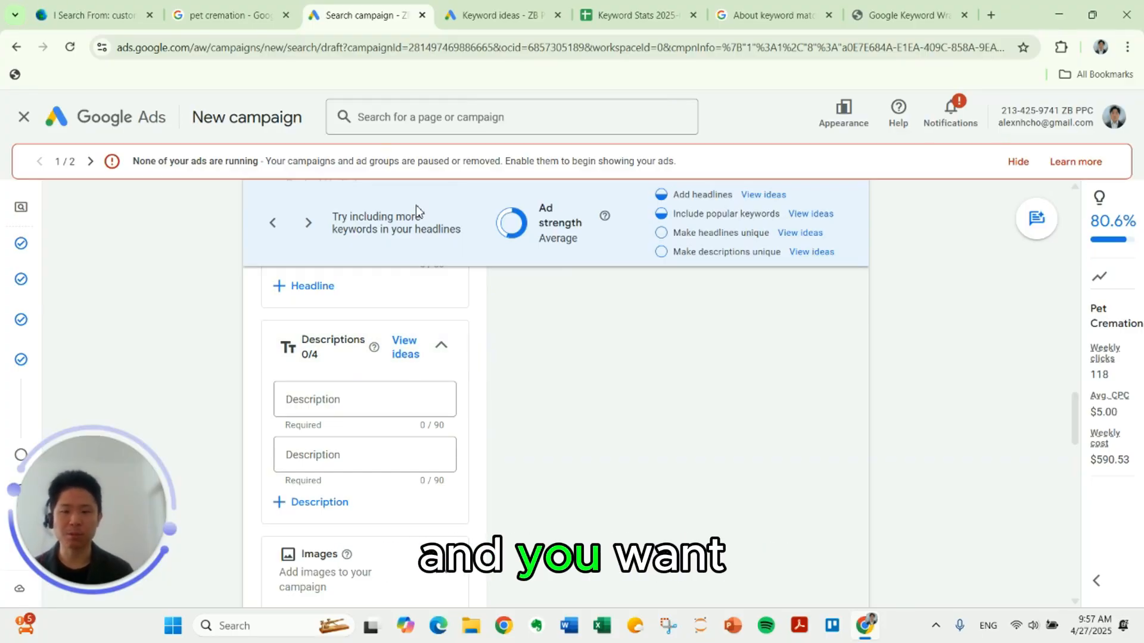
Step: Enter the ad's first description: "Compassionate pet cremation services with pickup. Local. Dignified. Contact today."
click(333, 397)
click(487, 363)
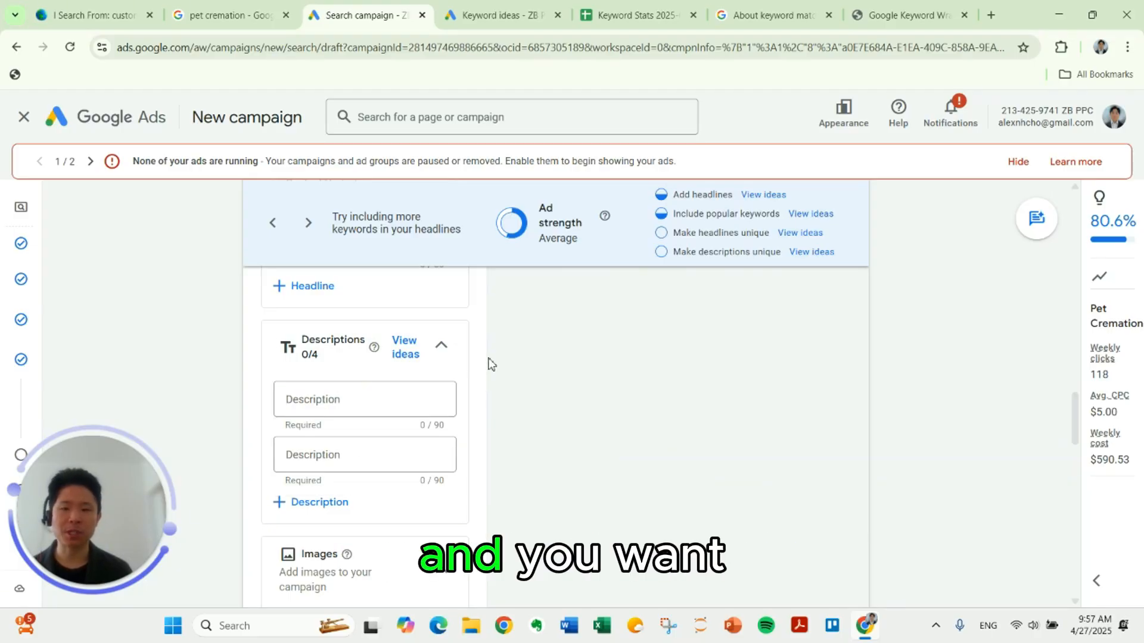
click(326, 395)
click(209, 377)
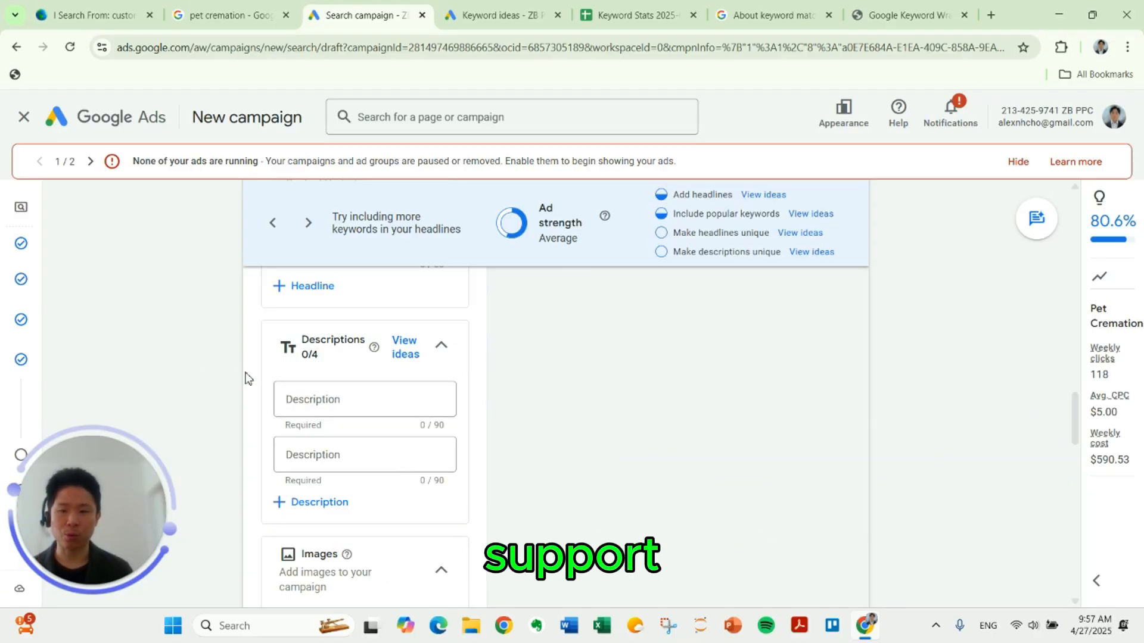
click(290, 397)
text(Compassionate)
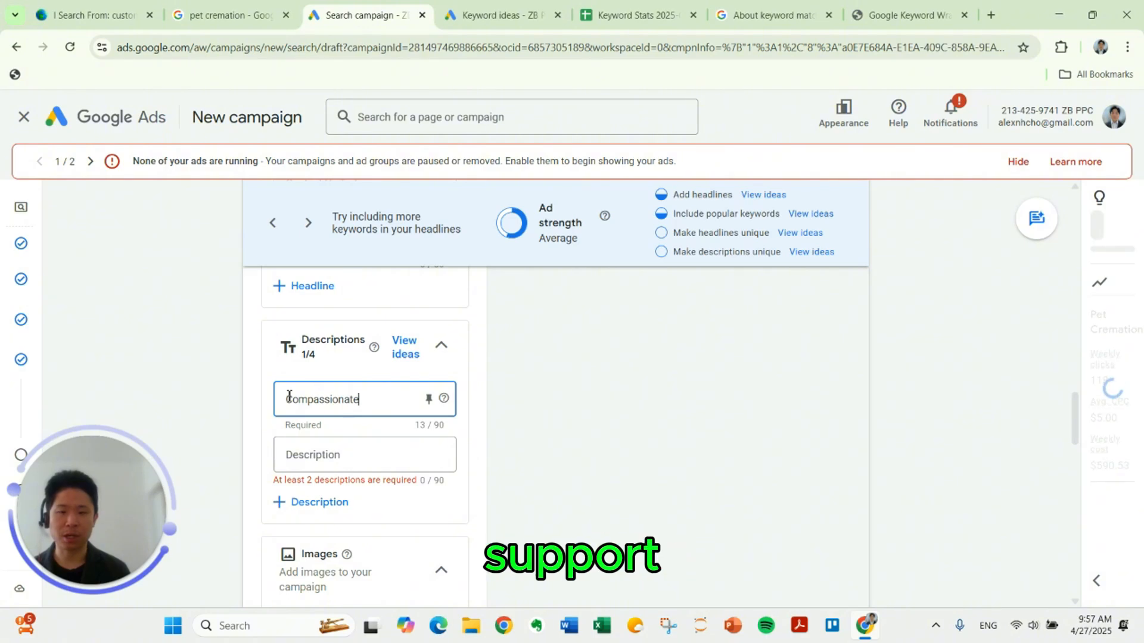
text( pet cremation servic)
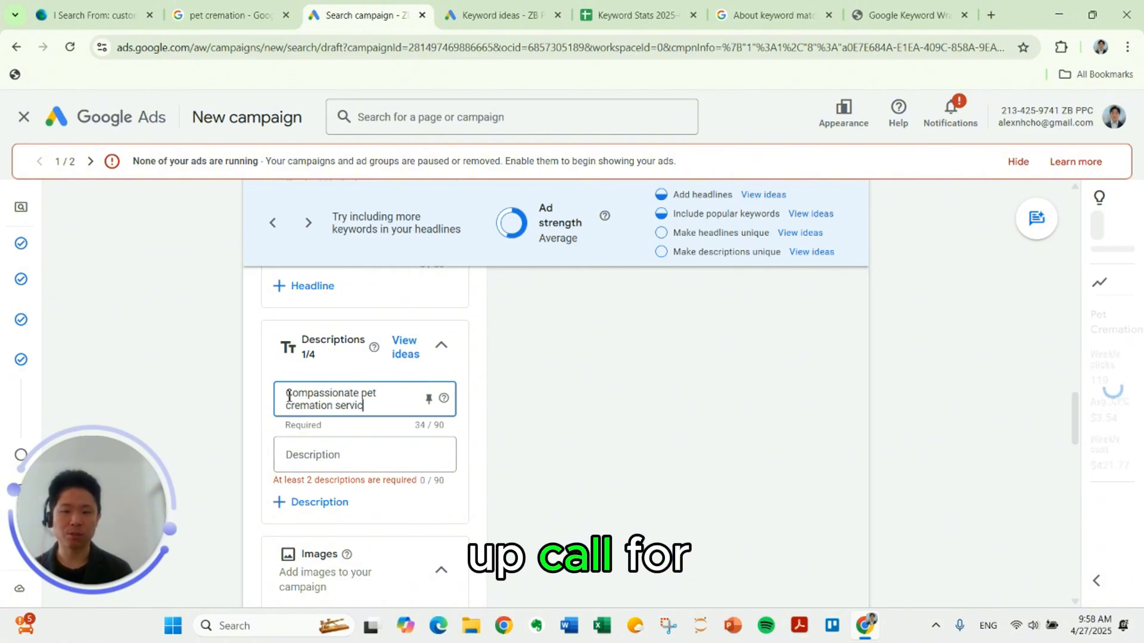
text(es with pickup)
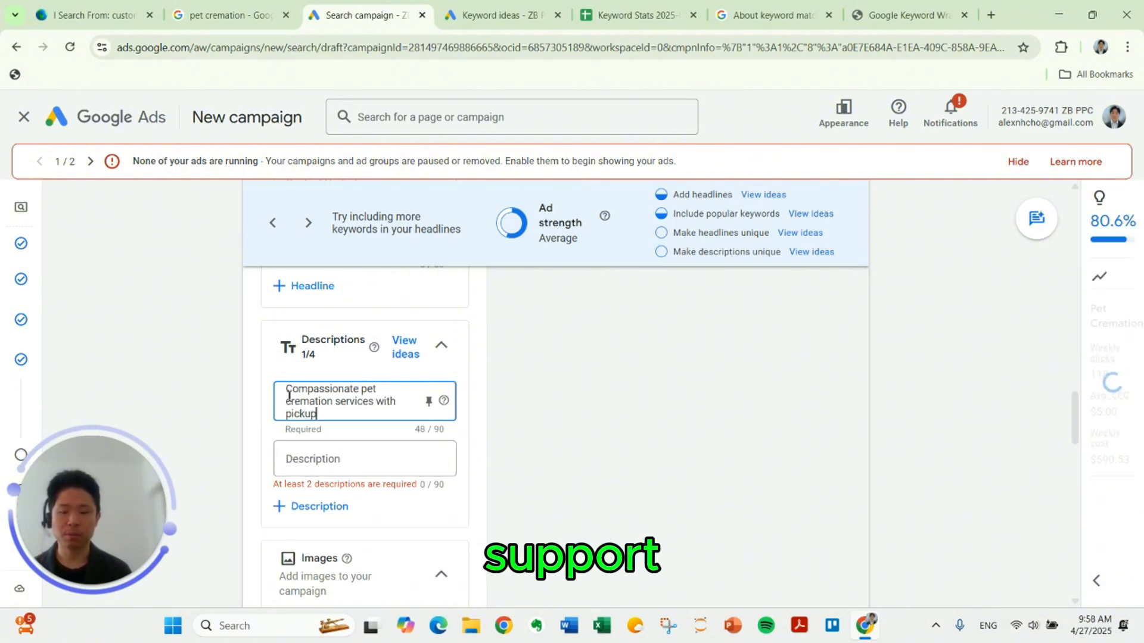
text(. Local. Dignified.)
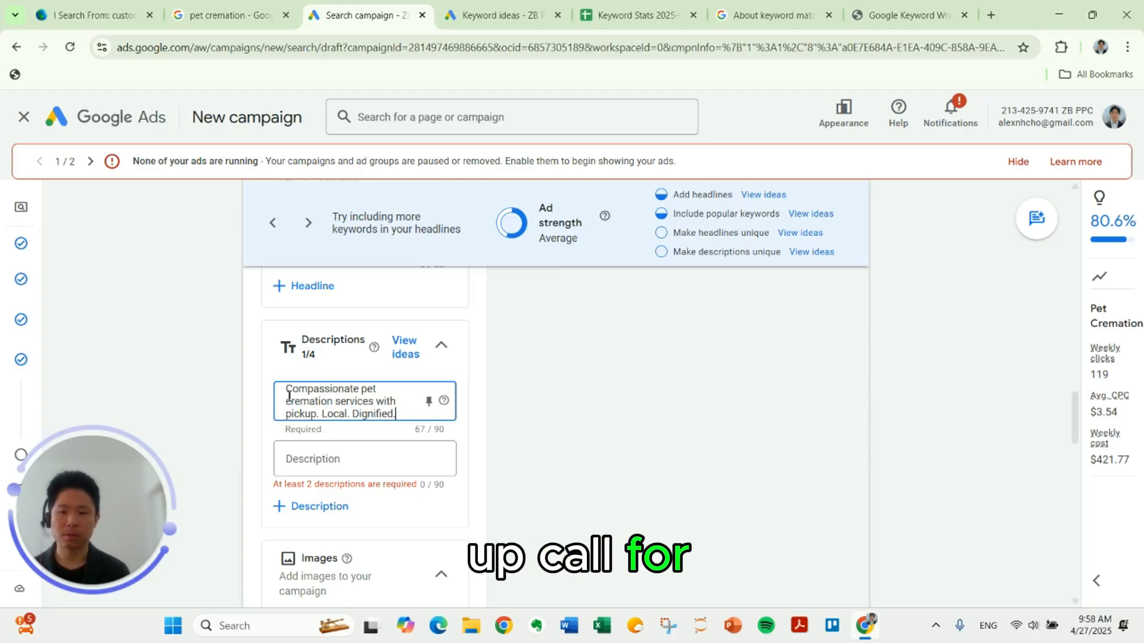
text( Contact today.)
Step: Enter the second ad description: "Trusted by families for caring pet cremation. Schedule a pickup or call for support."
key(Tab)
text(T)
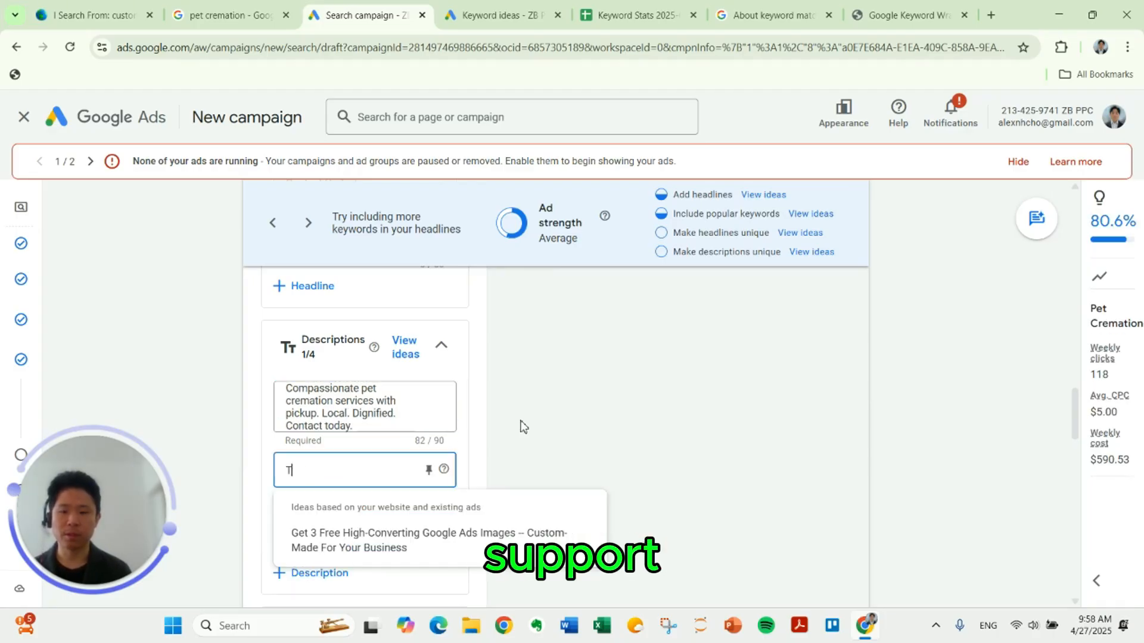
text(rusted by families for c)
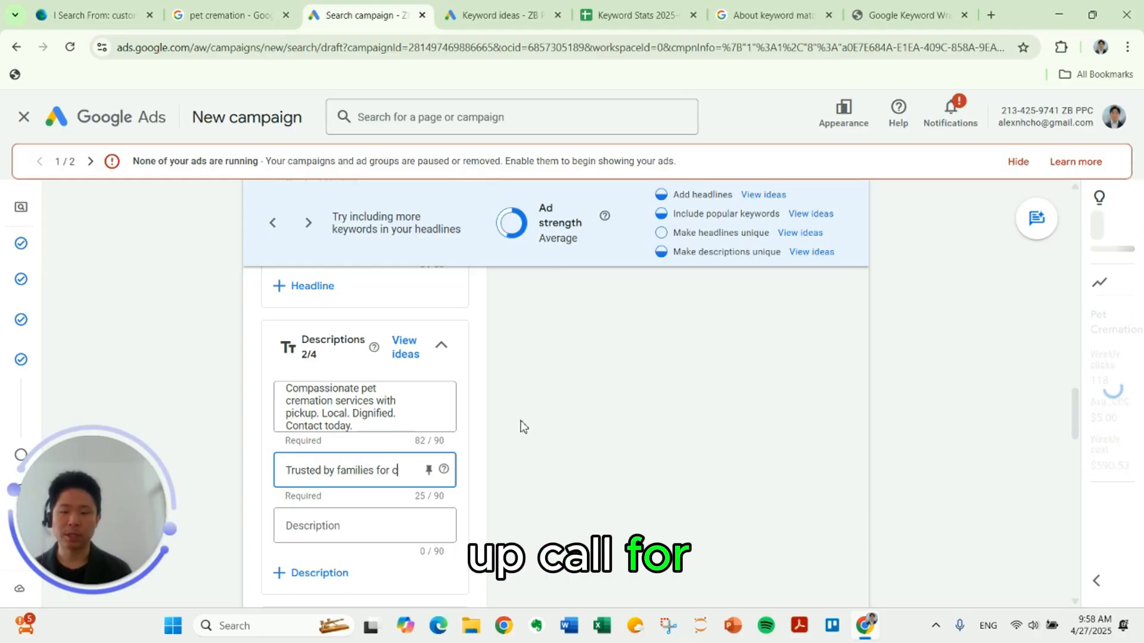
text(aring pet cremation)
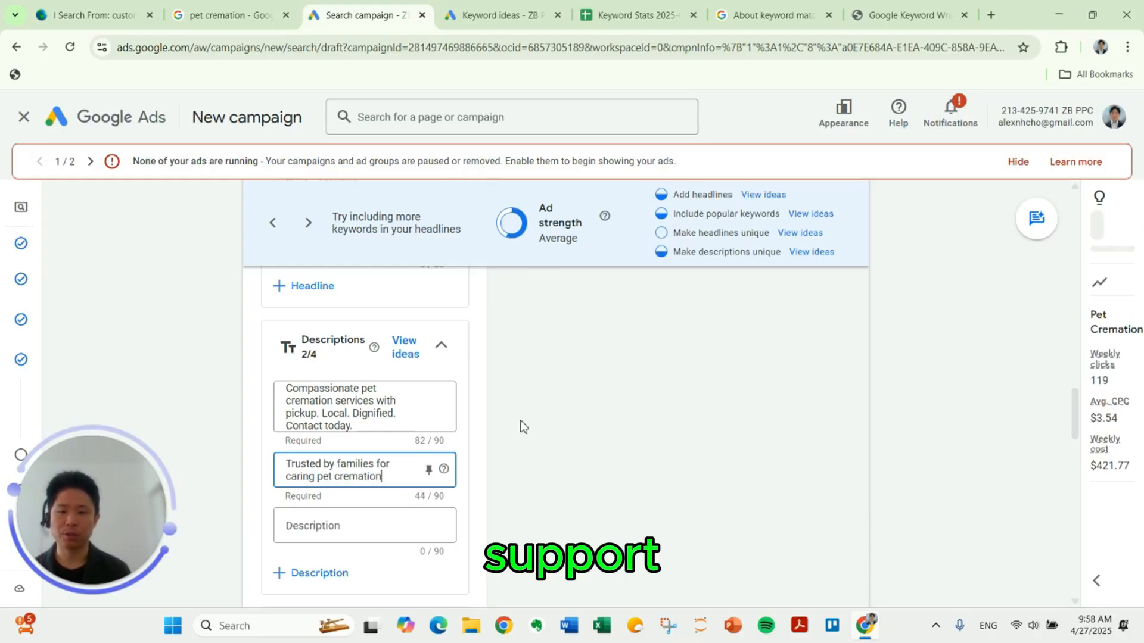
text(. Schedule a pickup or)
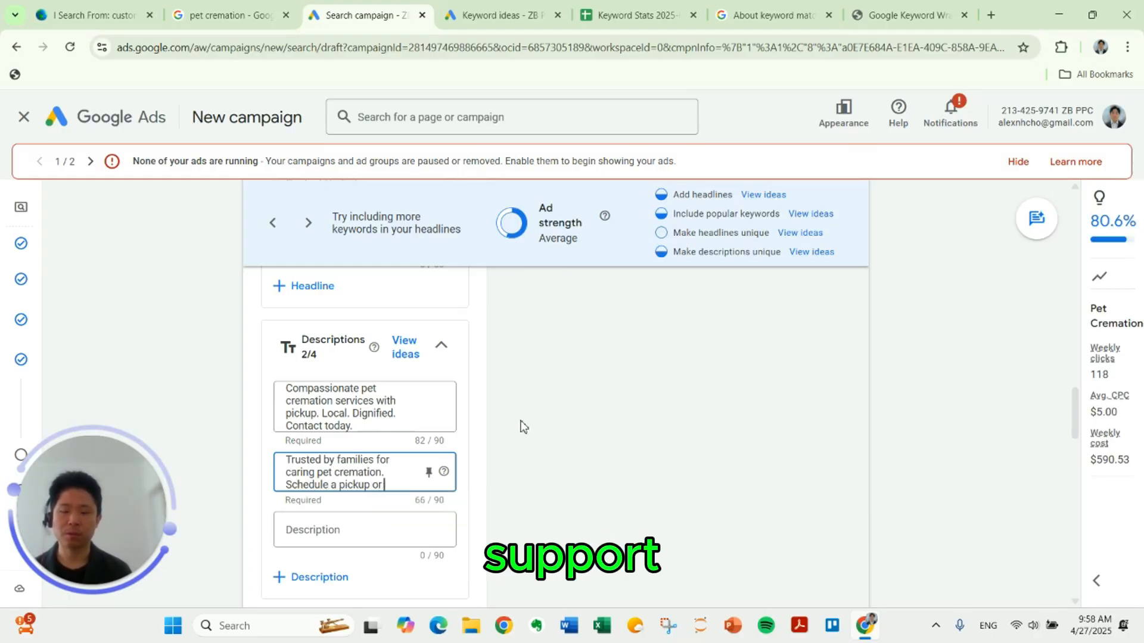
text( call for support)
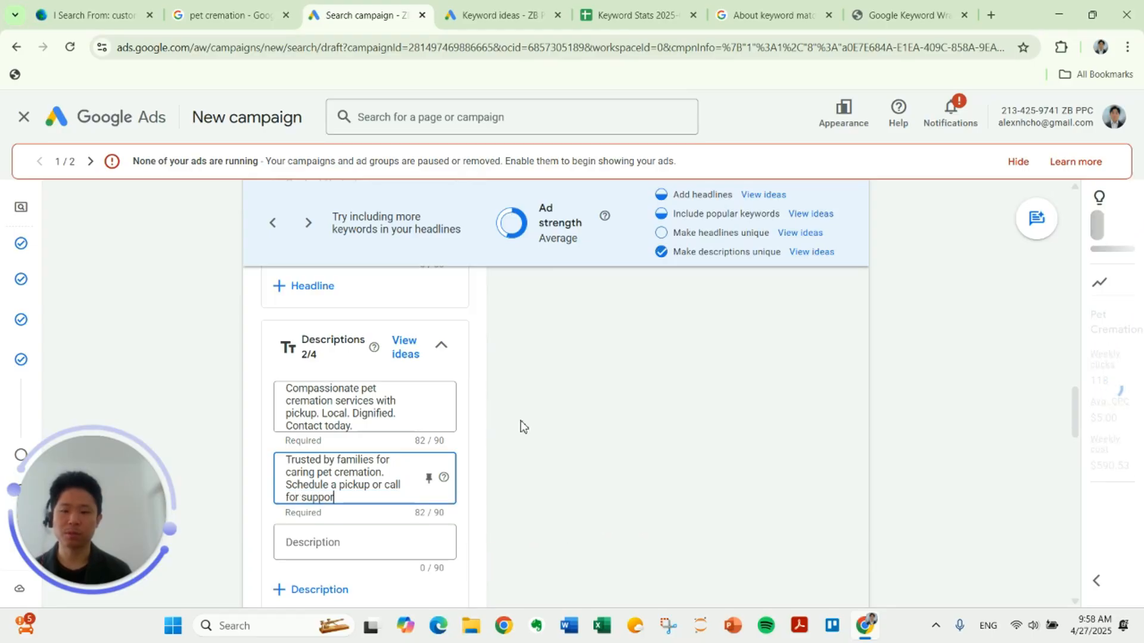
Step: Look over the ad's Images, Business name, Business logo and Sitelinks sections
scroll(507, 426, down, 5)
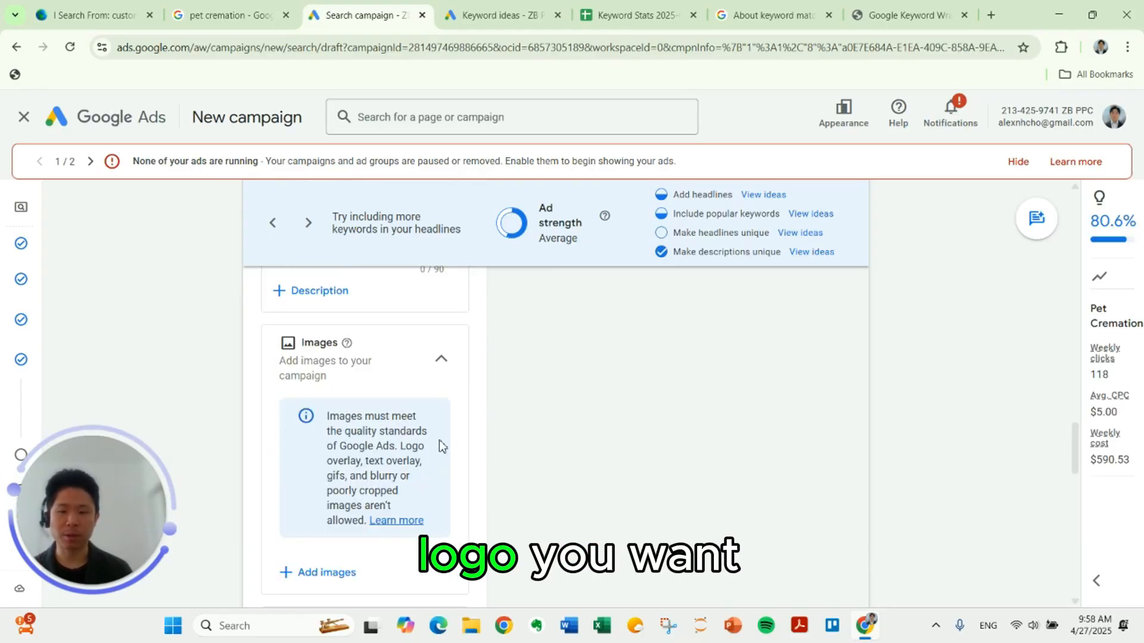
scroll(476, 450, down, 2)
scroll(479, 449, down, 1)
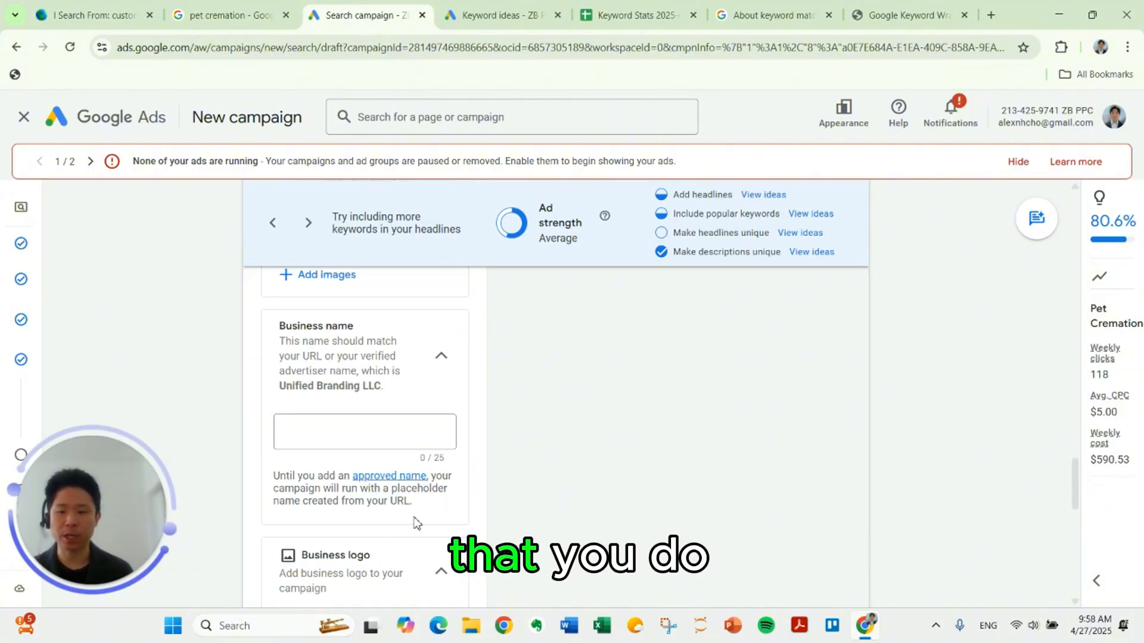
scroll(453, 456, down, 1)
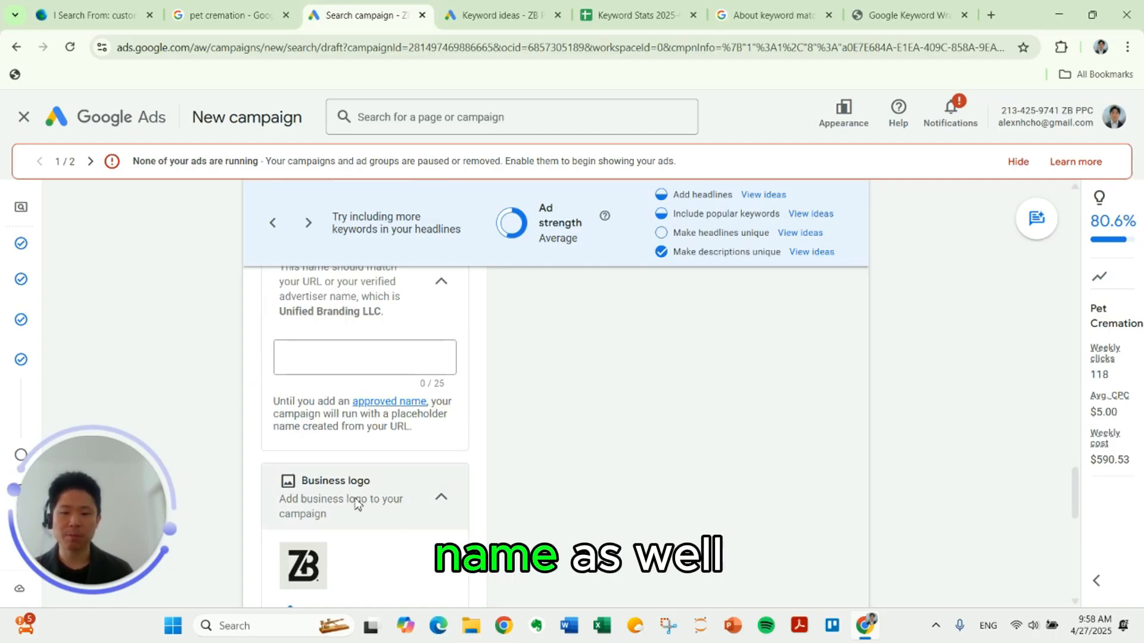
scroll(488, 459, down, 2)
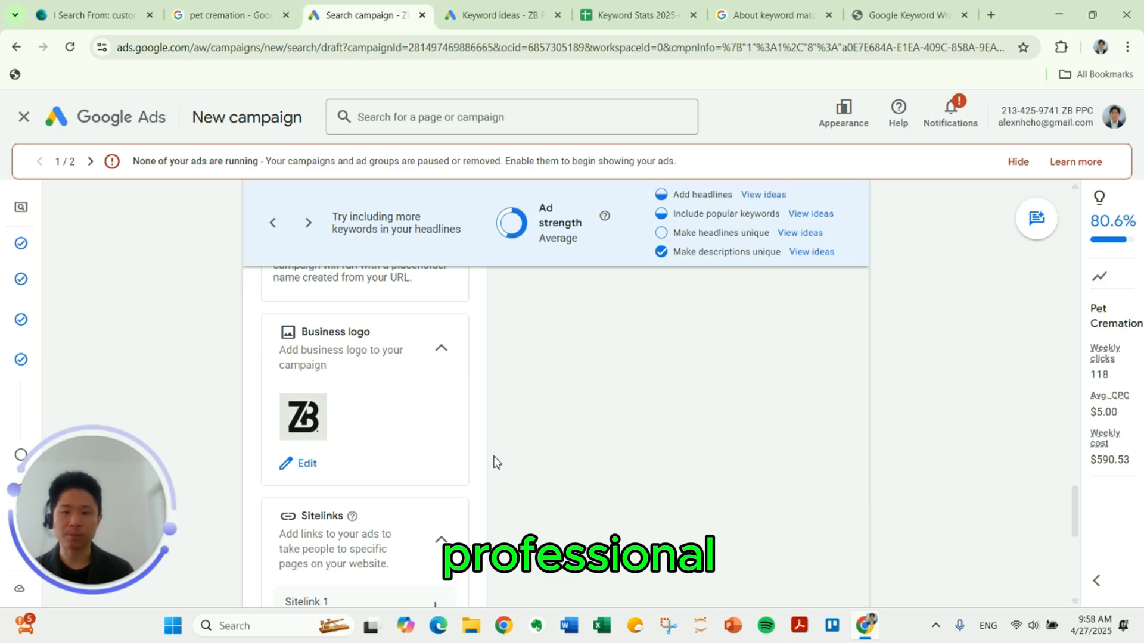
scroll(497, 463, down, 3)
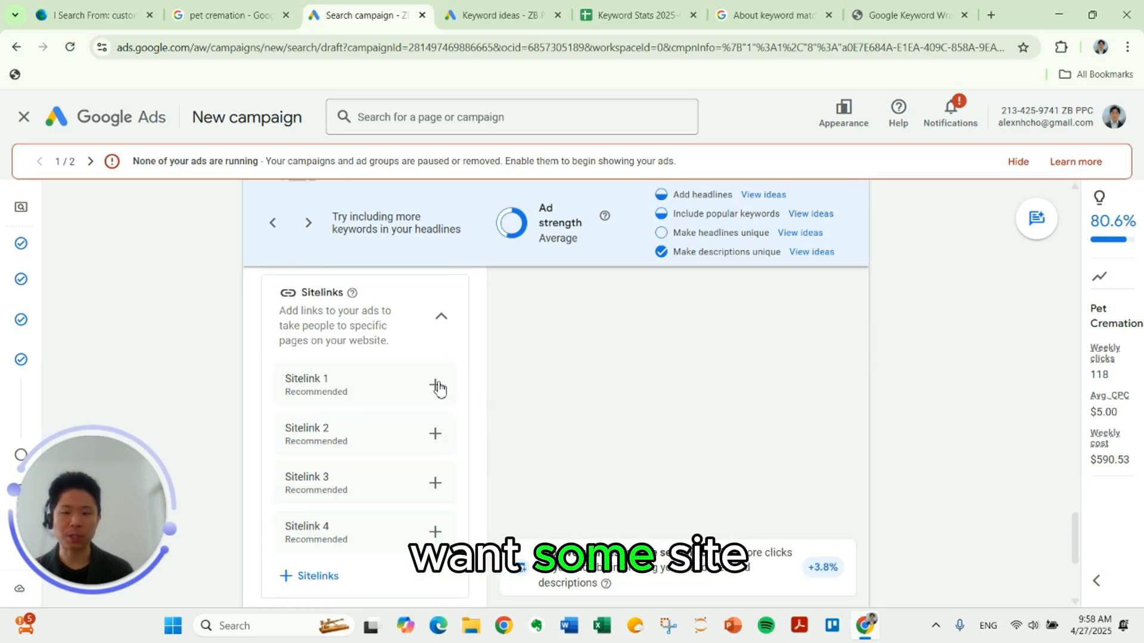
Step: Start creating sitelinks for the ad, giving the first one the text "Services Offered"
click(437, 386)
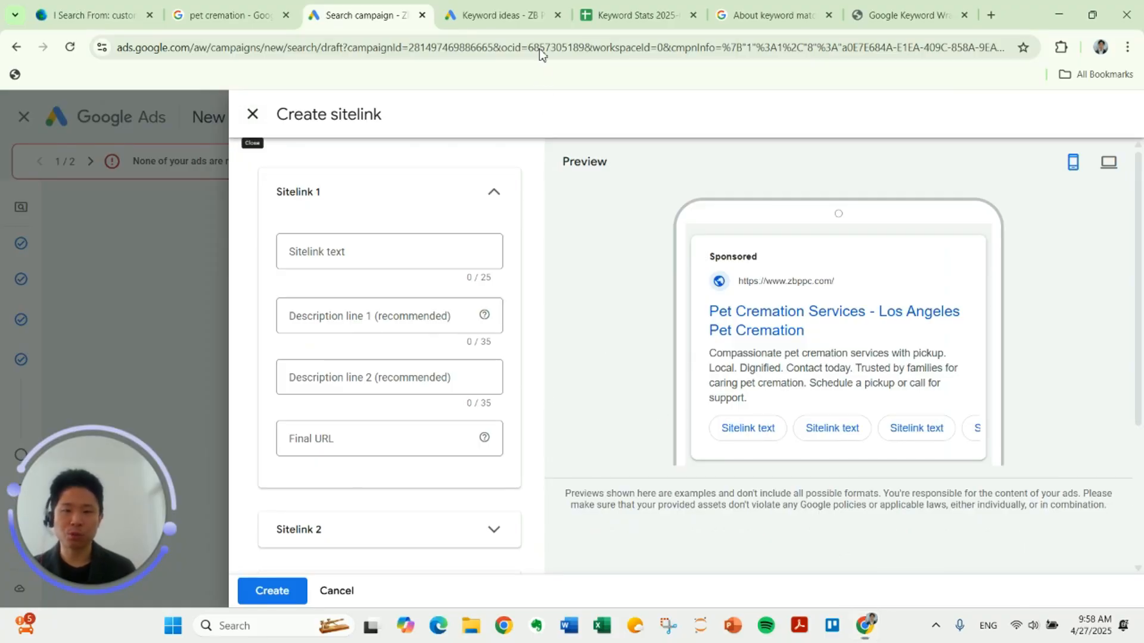
click(384, 236)
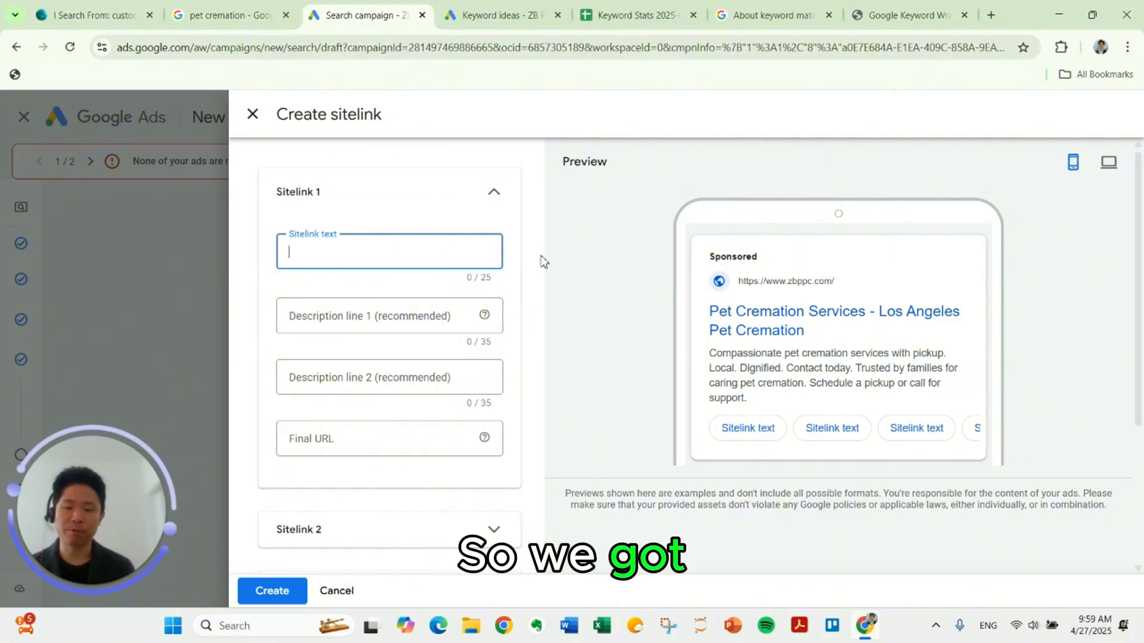
text(Ser)
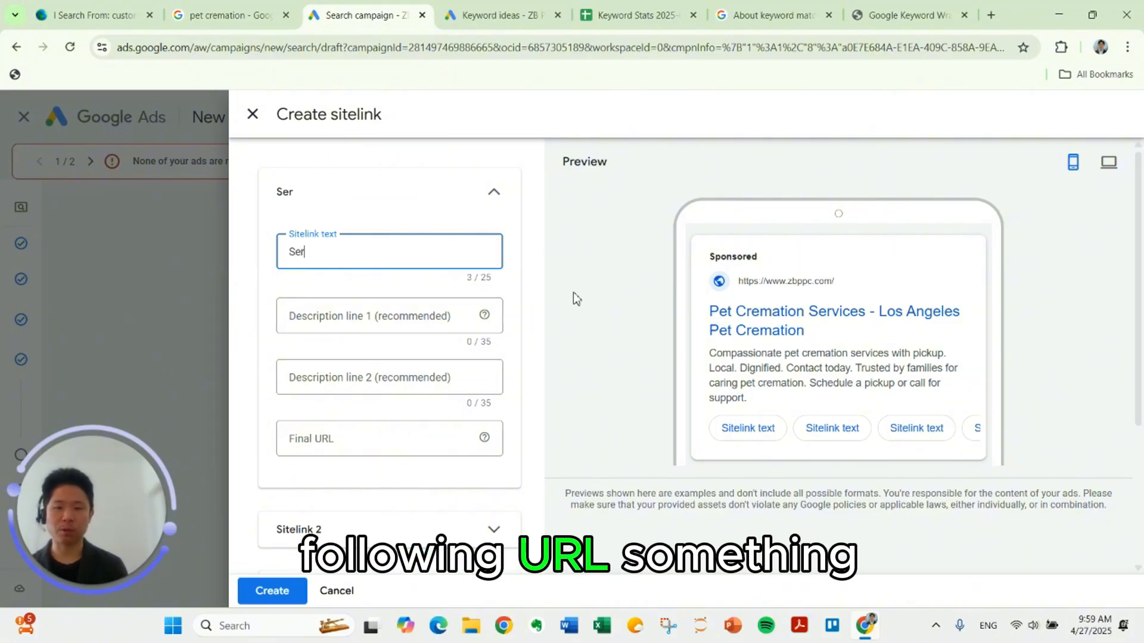
text(vices Offered)
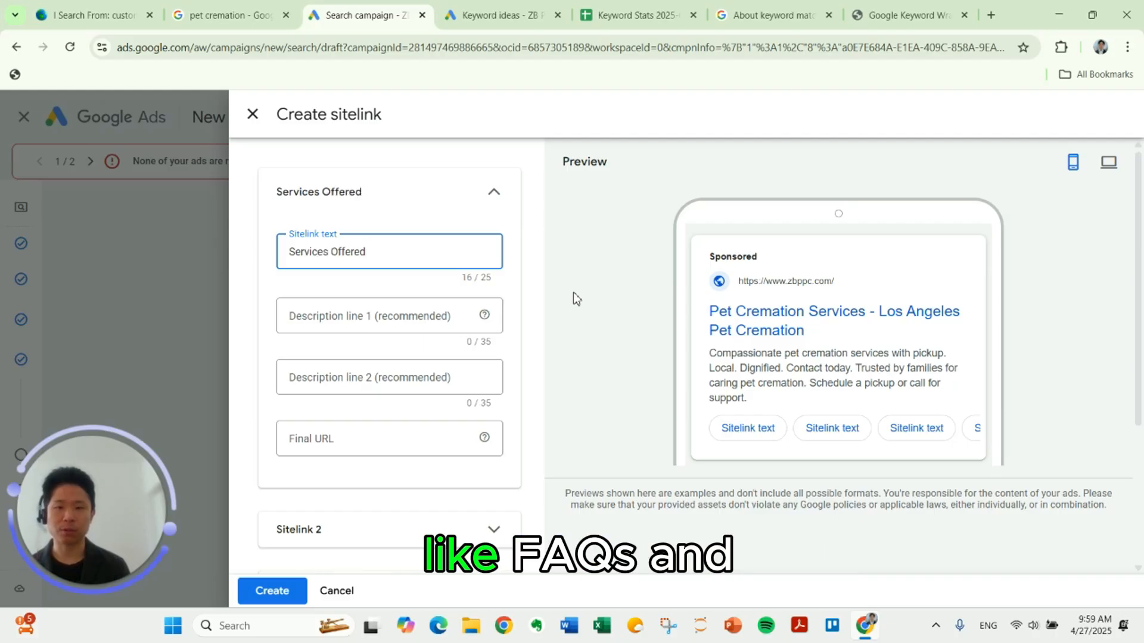
click(384, 441)
scroll(382, 439, down, 2)
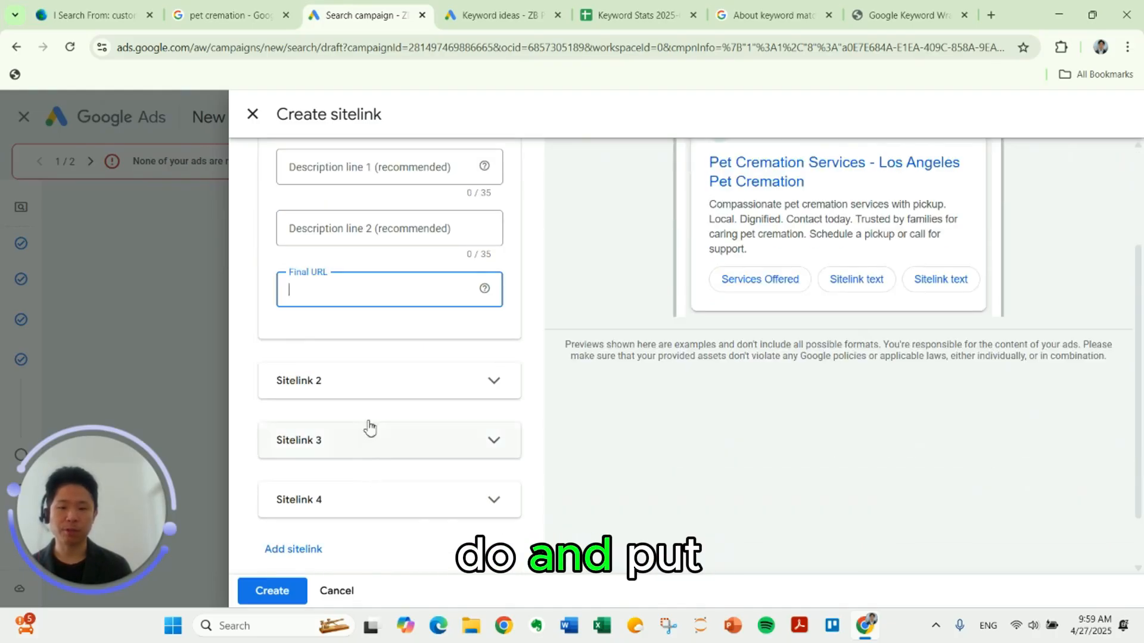
Step: Give the second sitelink the text "FAQs" and go to its final URL
click(363, 398)
click(350, 446)
text(F)
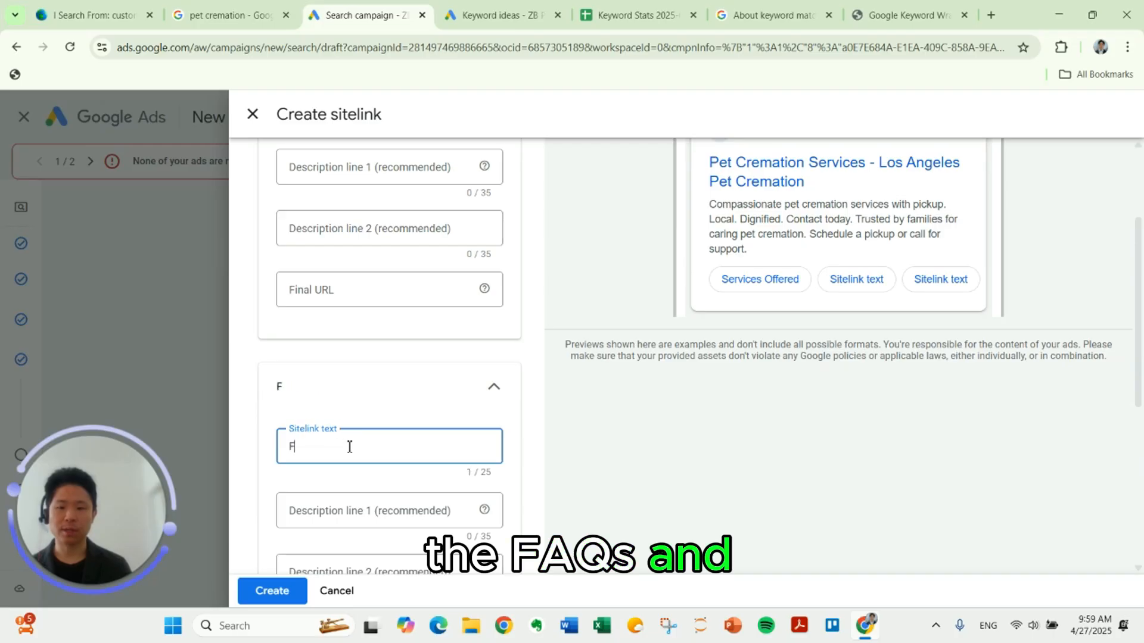
text(AQs)
scroll(350, 447, down, 4)
click(345, 480)
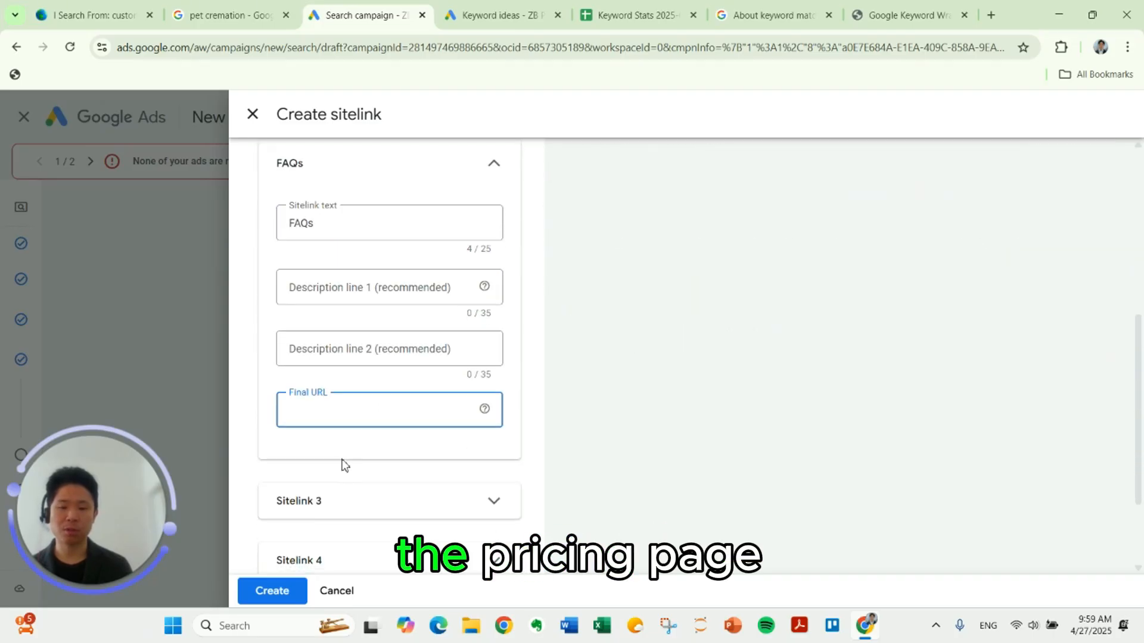
Step: Give the third sitelink the text "Pricing", and leave sitelink creation without saving
click(350, 494)
scroll(346, 465, down, 2)
click(342, 427)
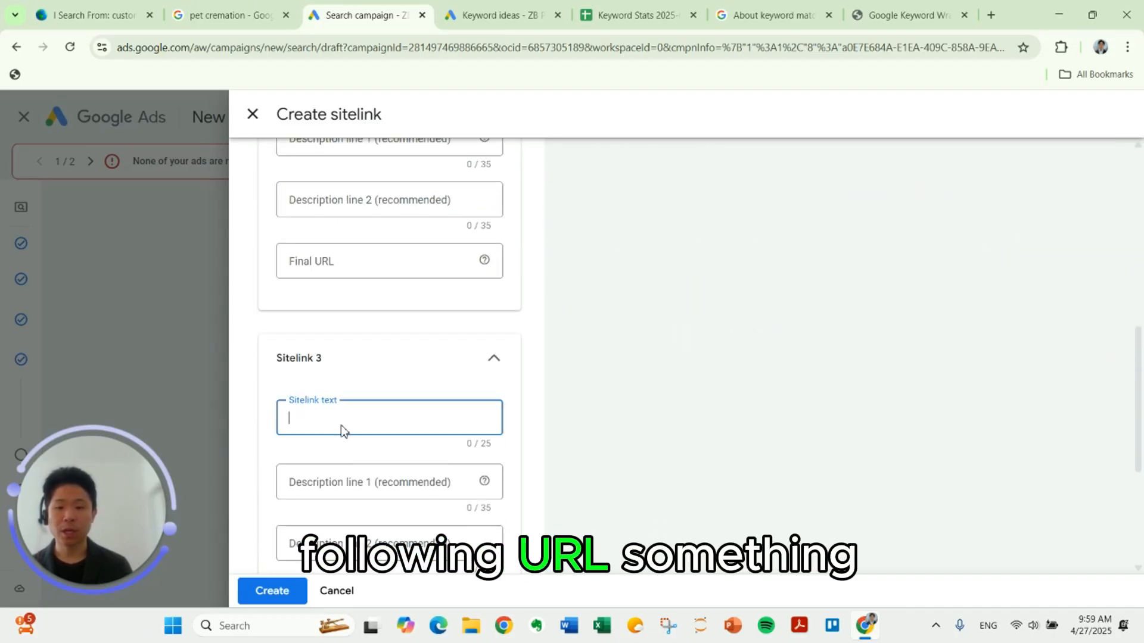
text(Pricing)
scroll(334, 435, down, 2)
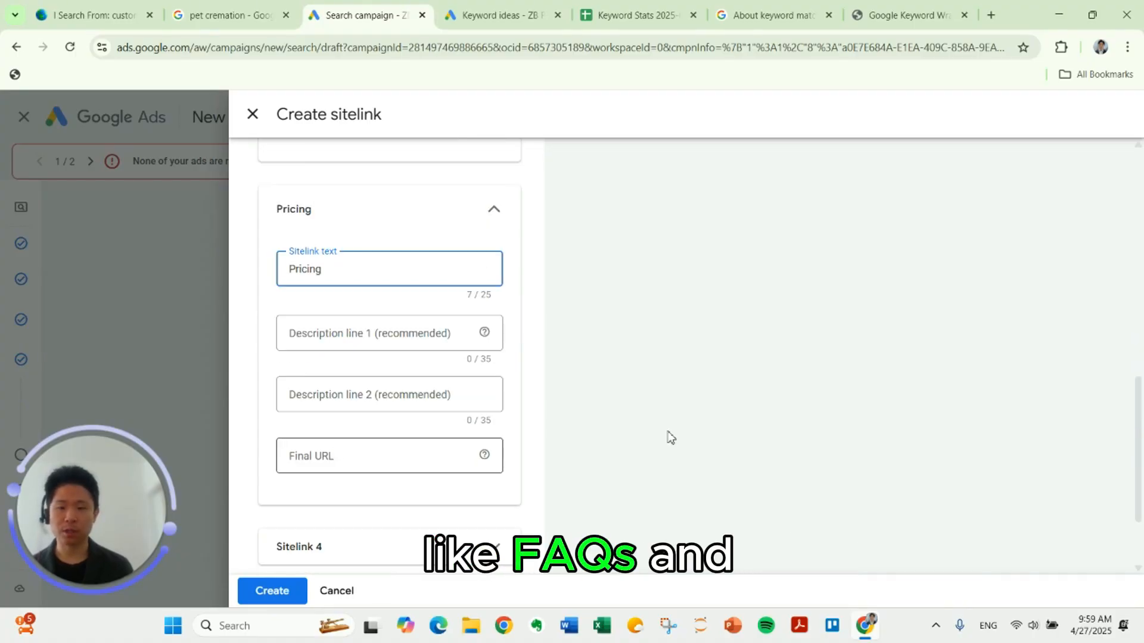
scroll(434, 552, down, 2)
click(343, 592)
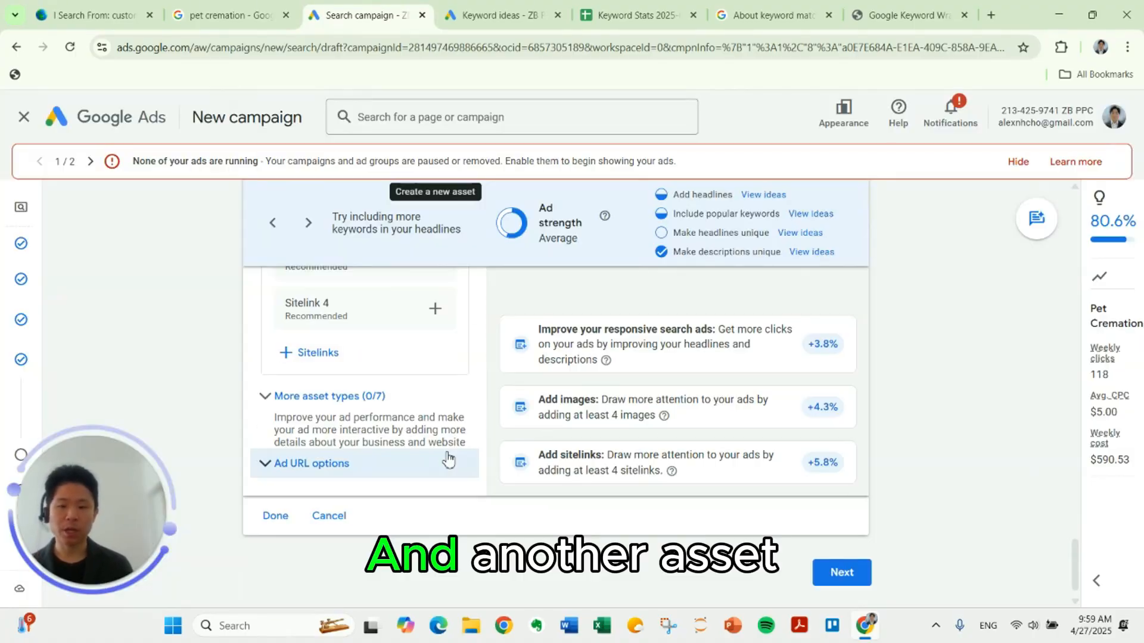
Step: Expand the ad's additional asset types and look over Promotions, Prices, Calls and Callouts
click(357, 397)
scroll(360, 381, down, 2)
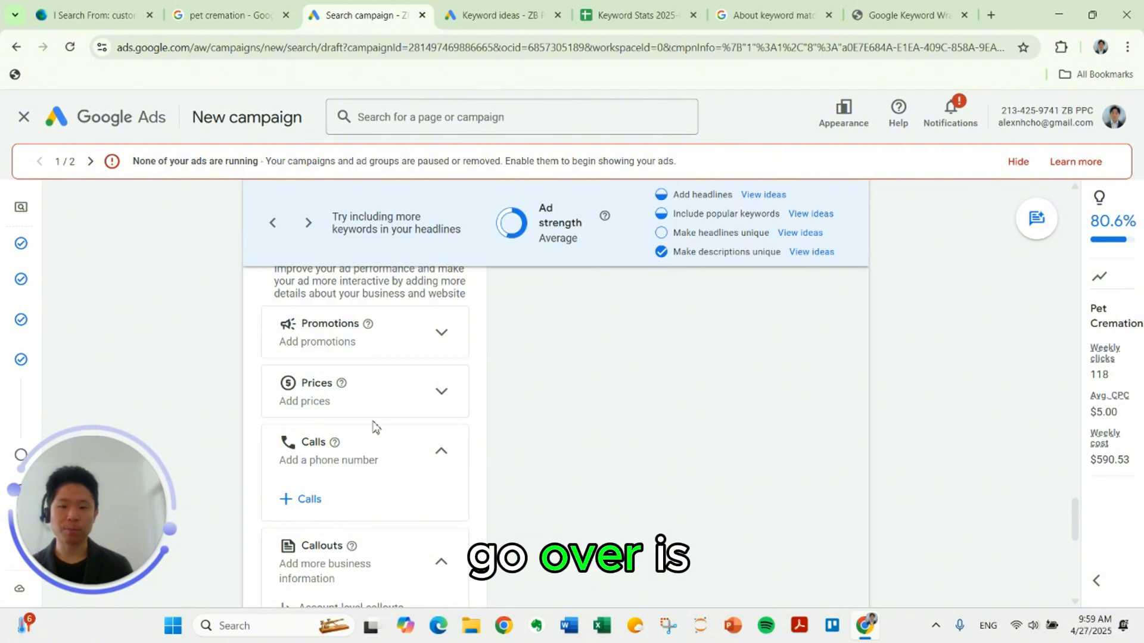
scroll(357, 429, down, 1)
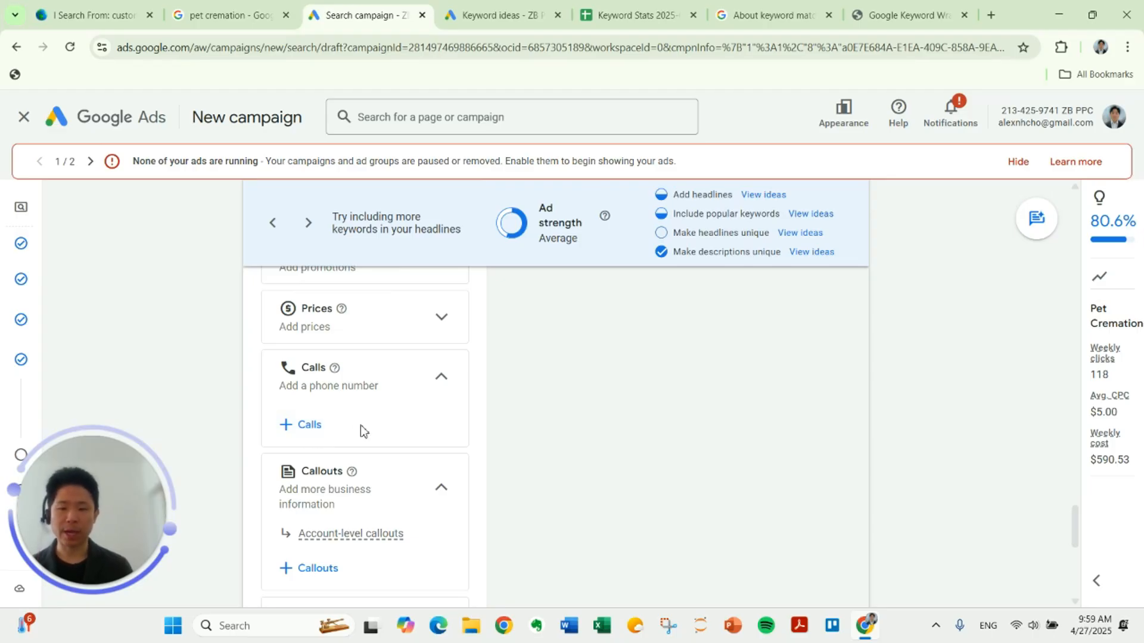
scroll(358, 427, down, 2)
Step: Start new callouts for the campaign with the texts "Compassionate Service" and "Private Cremation"
click(318, 420)
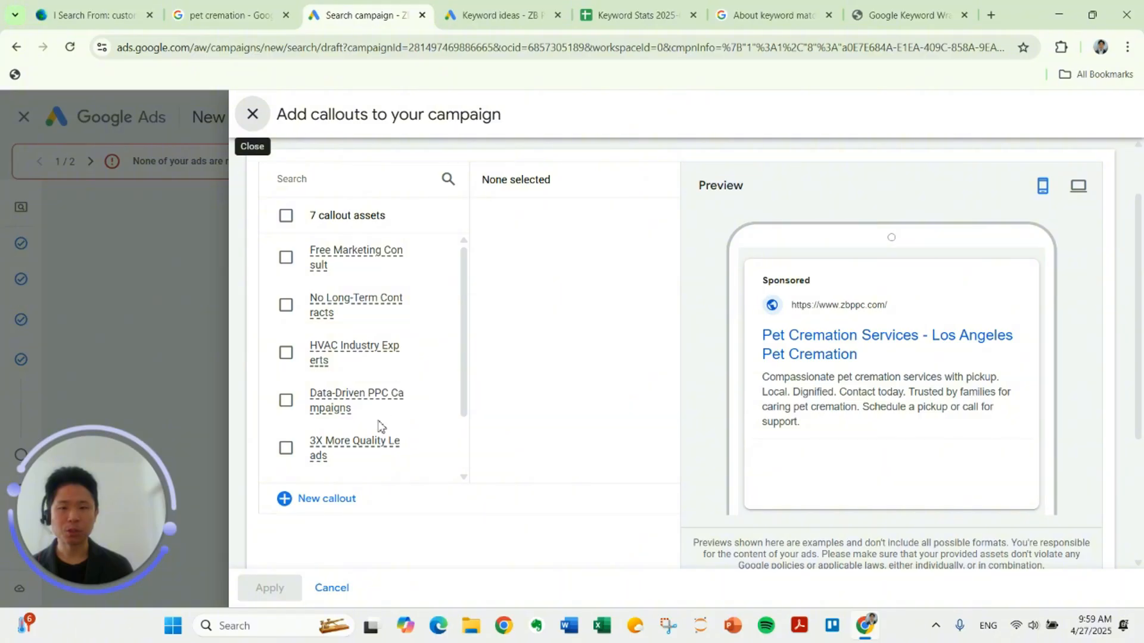
click(327, 498)
click(320, 240)
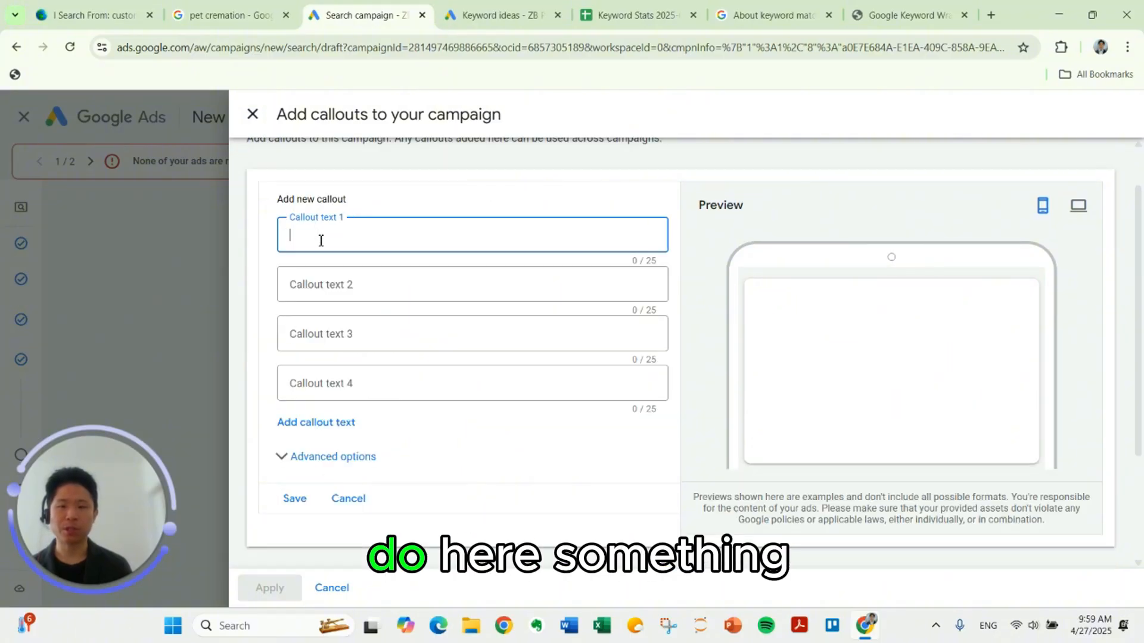
text(Compassionate Ser)
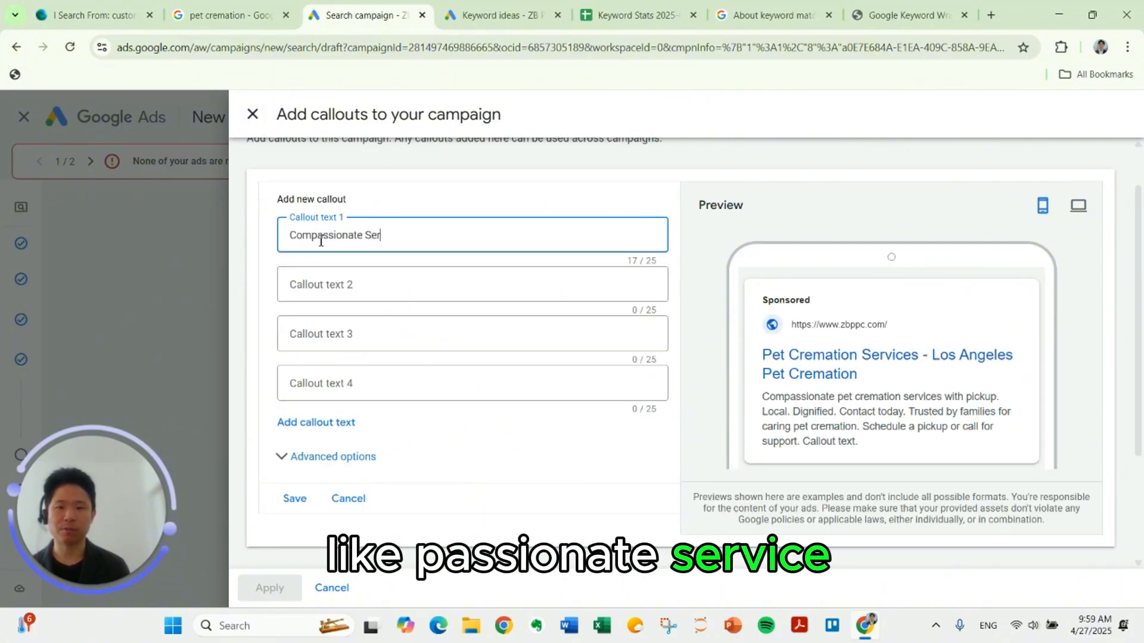
text(vice)
key(Tab)
text(Private Cremation)
Step: Fill in the third and fourth callouts with "Trusted by Pet Owners" and "Free Pickup Available", and discard the new callouts
key(Tab)
text(Trust)
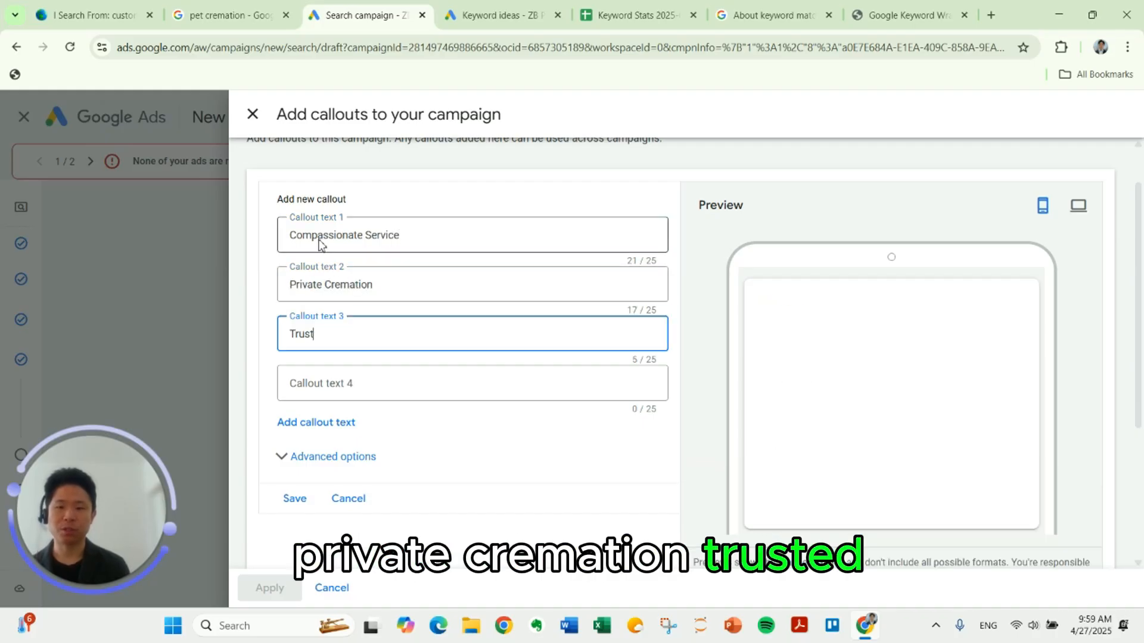
text(ed by Pet Ow)
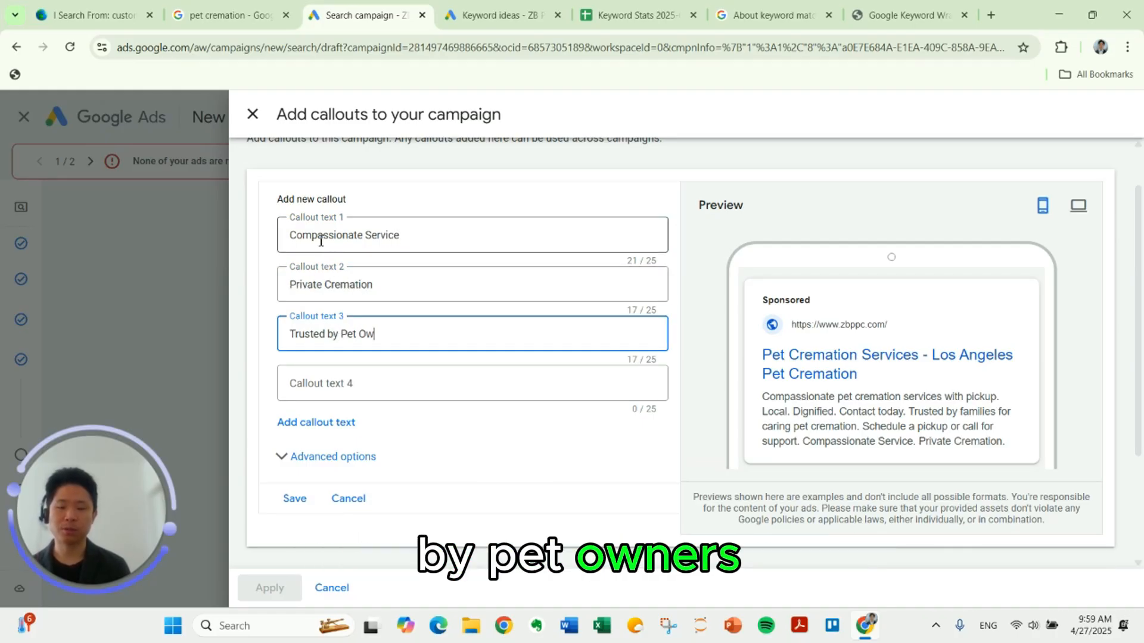
text(ners)
key(Tab)
text(Free Pickup Available)
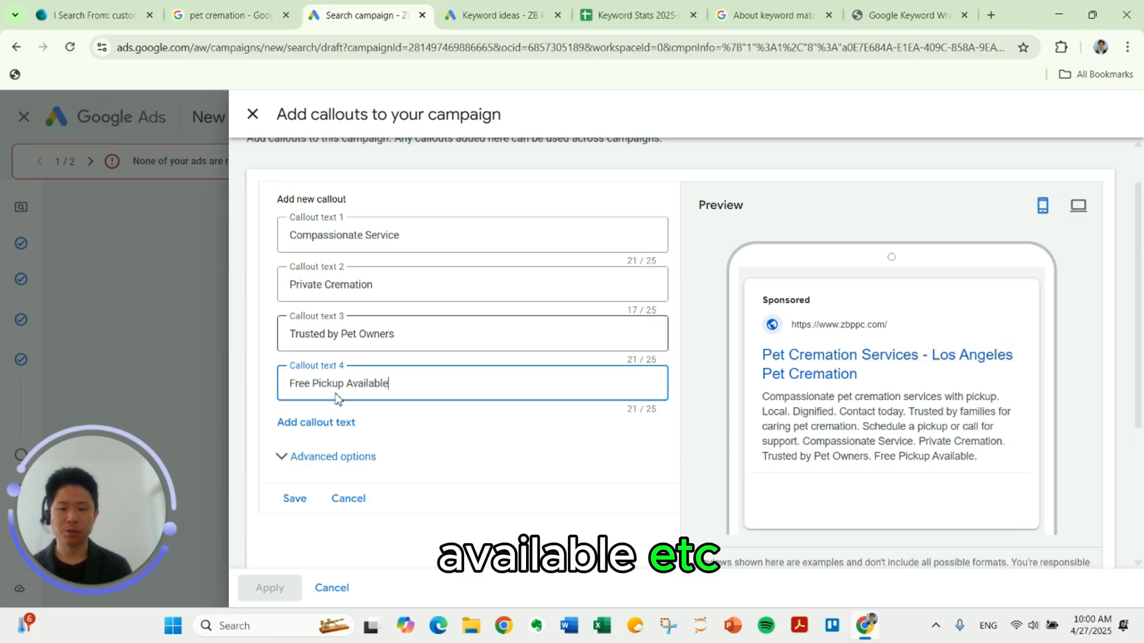
click(343, 501)
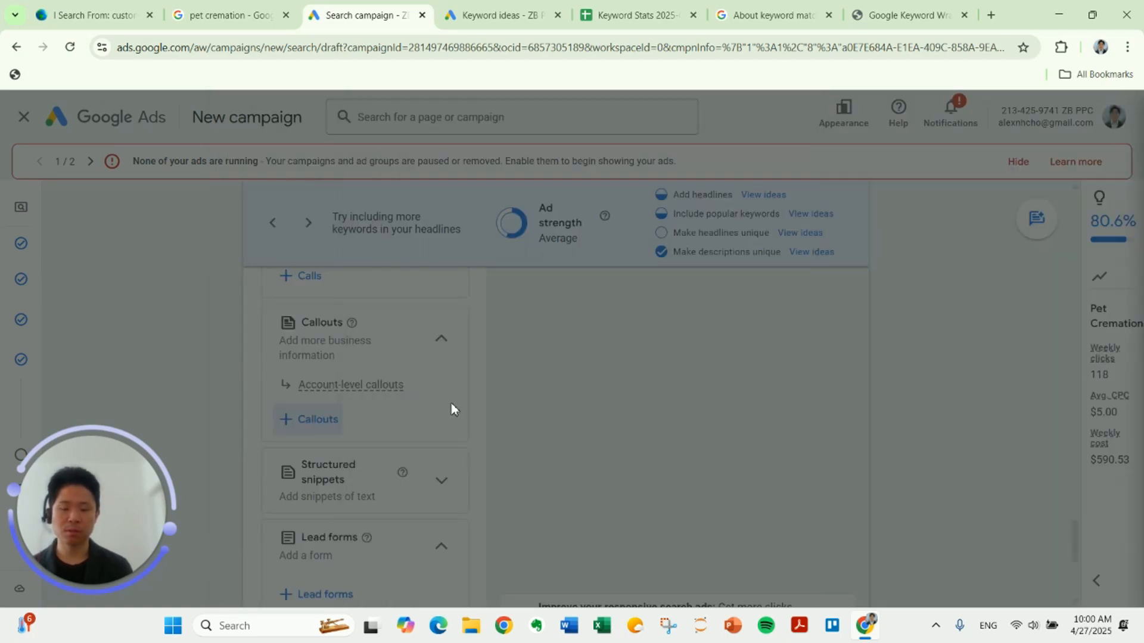
Step: Move on from the ads to the budget, set a custom average daily budget of $30, and continue to the review
scroll(451, 408, down, 4)
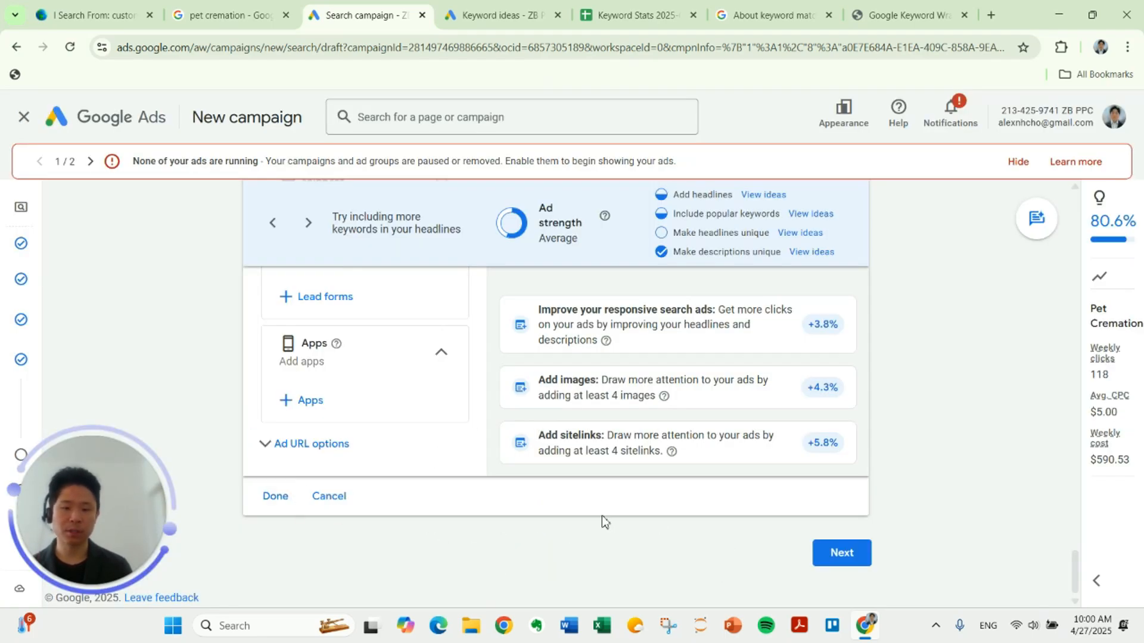
click(842, 552)
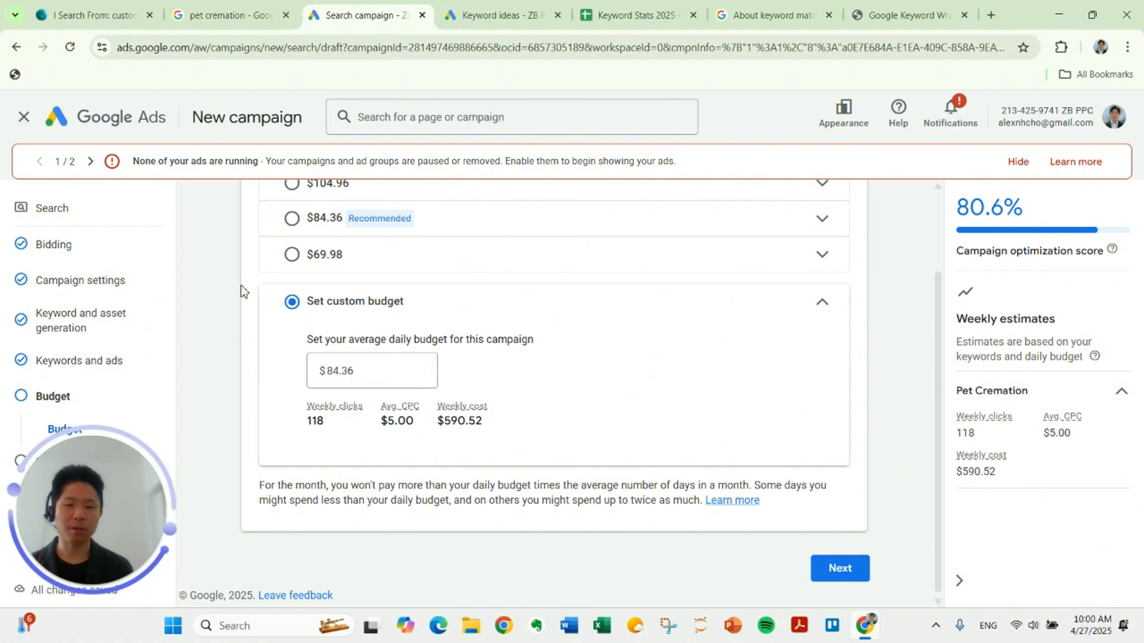
drag(352, 372, 316, 360)
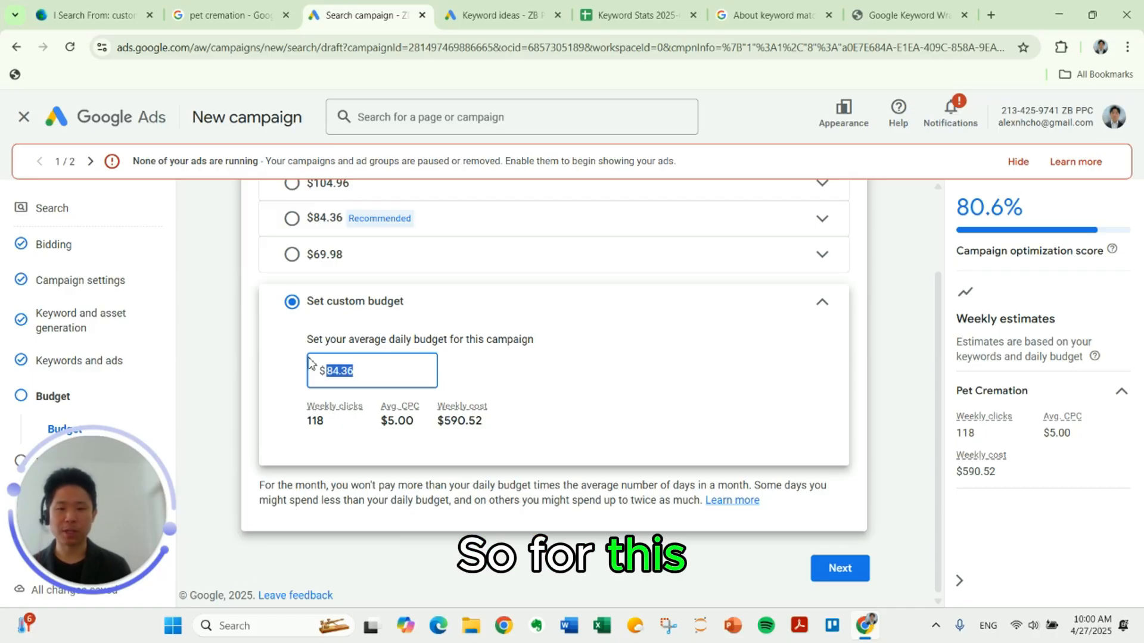
text(30)
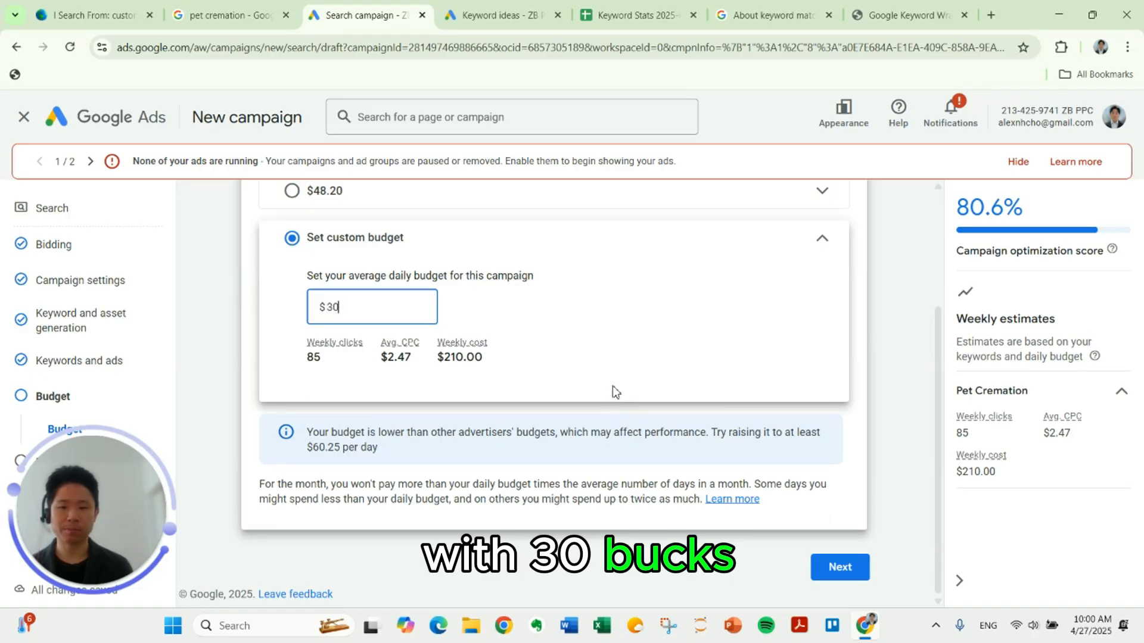
click(844, 574)
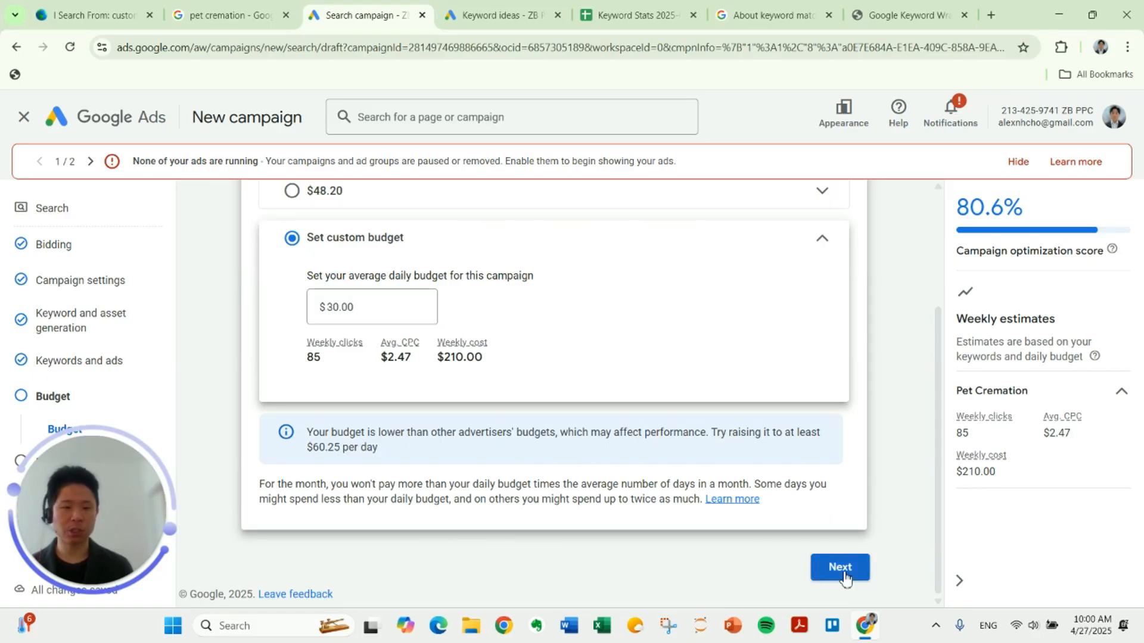
click(845, 575)
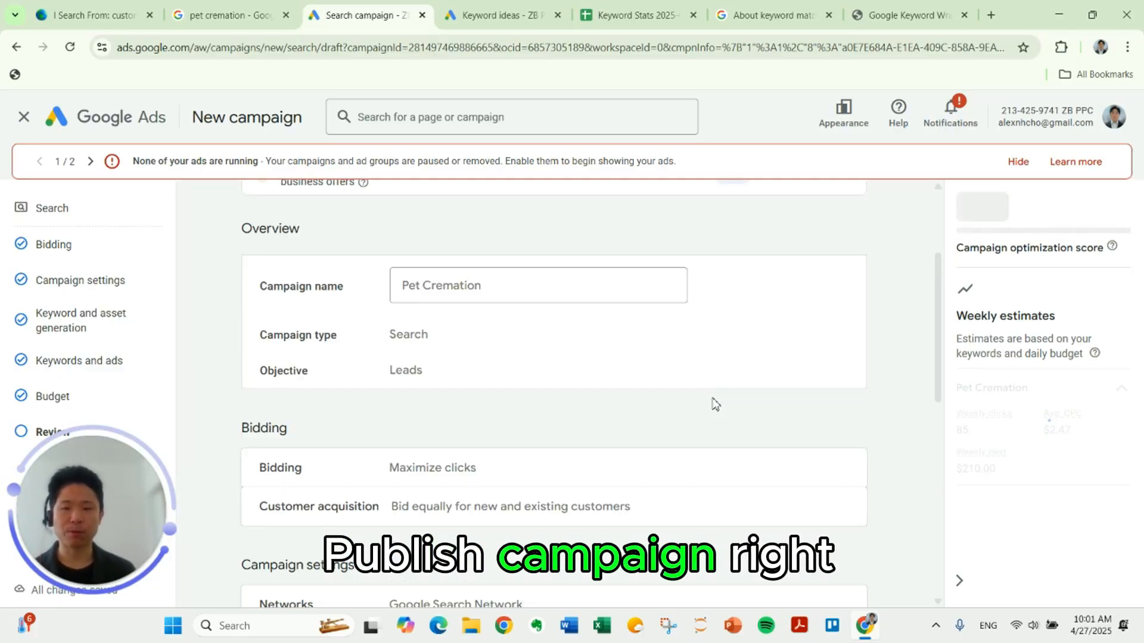
Step: Look over the campaign summary, including settings, keywords, ads and budget, and publish the campaign
scroll(572, 333, down, 3)
scroll(563, 348, down, 4)
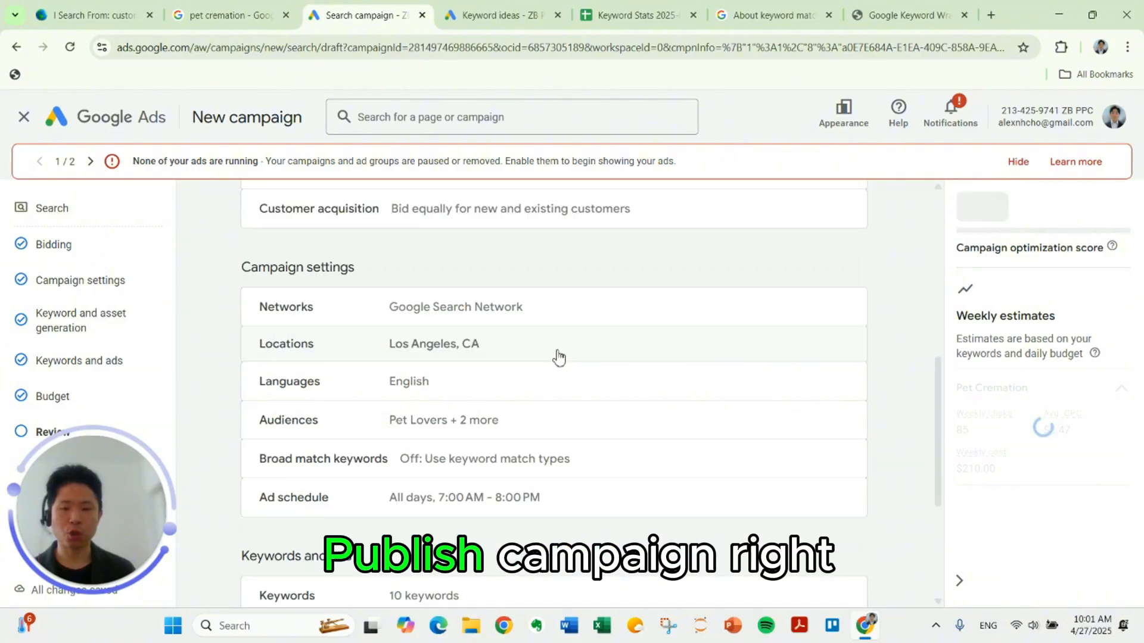
scroll(542, 383, up, 4)
scroll(573, 381, down, 5)
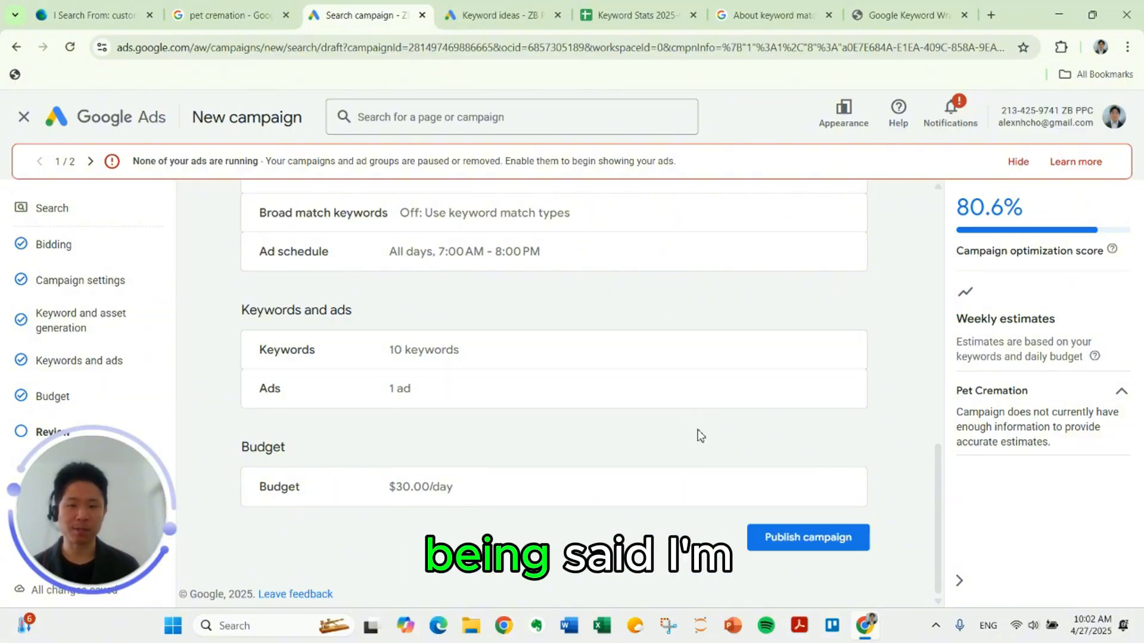
click(784, 544)
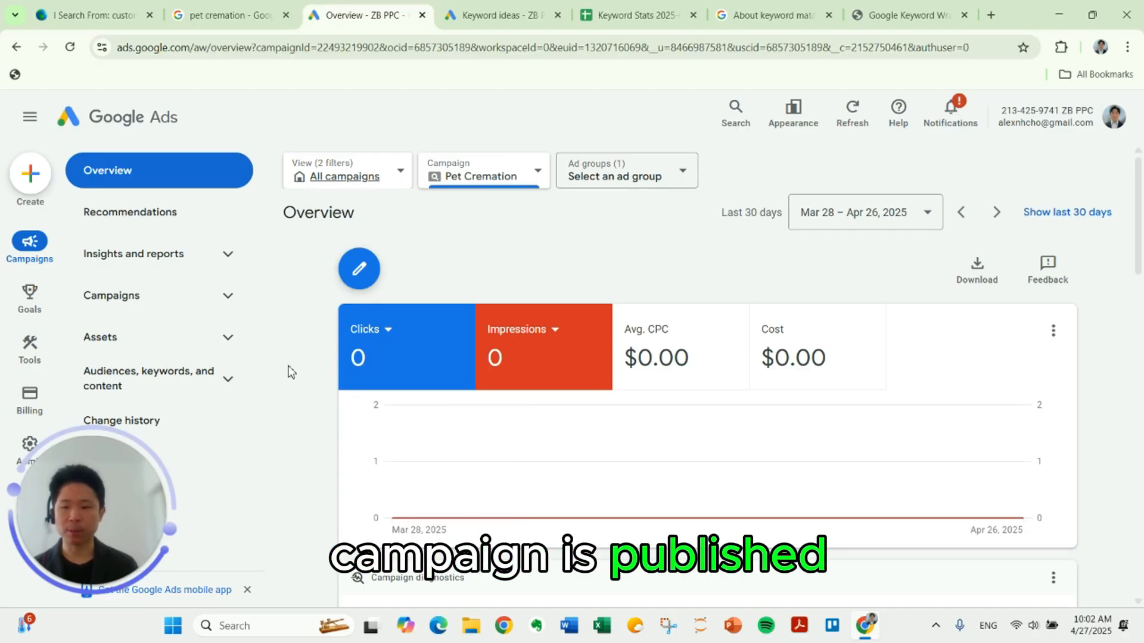
Step: Go to the list of campaigns and pause the Pet Cremation campaign
scroll(276, 312, down, 3)
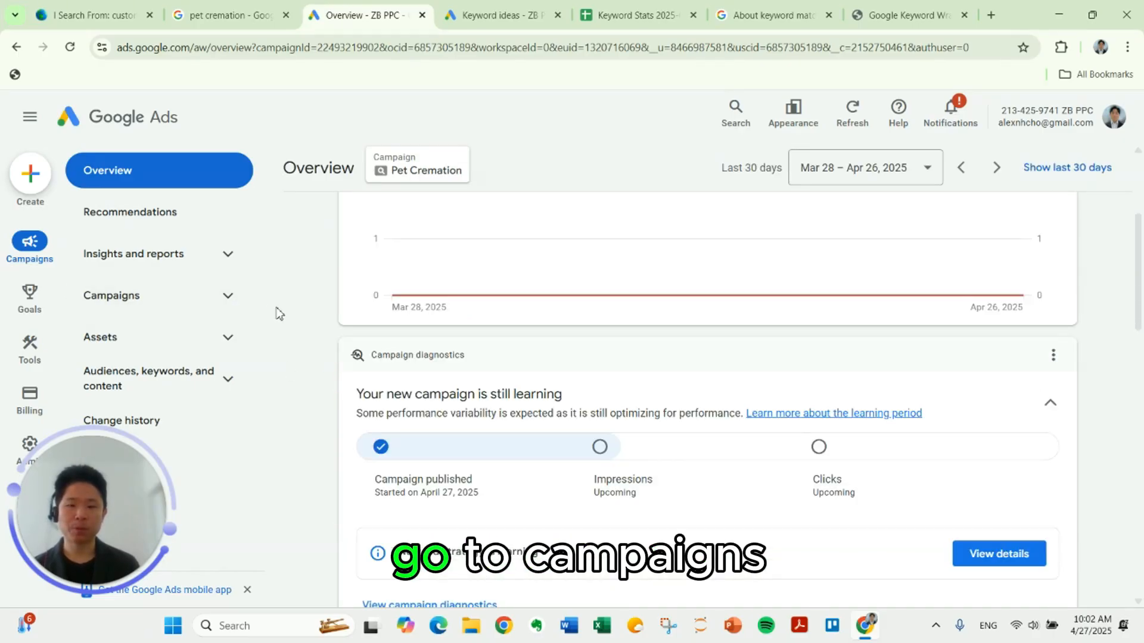
scroll(271, 309, up, 3)
click(218, 308)
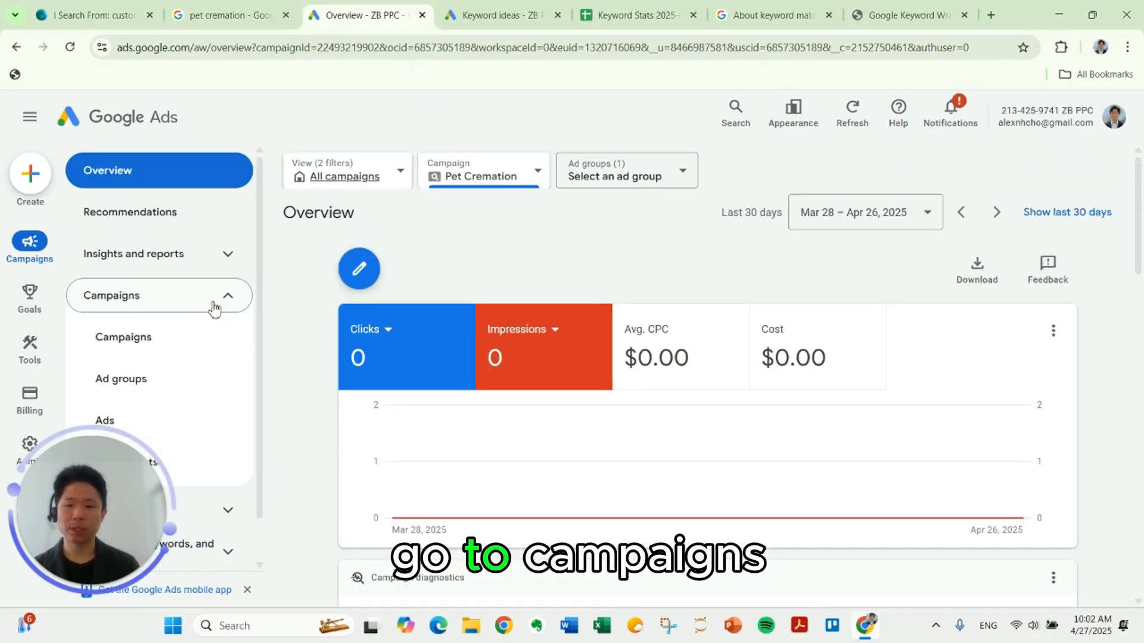
click(192, 337)
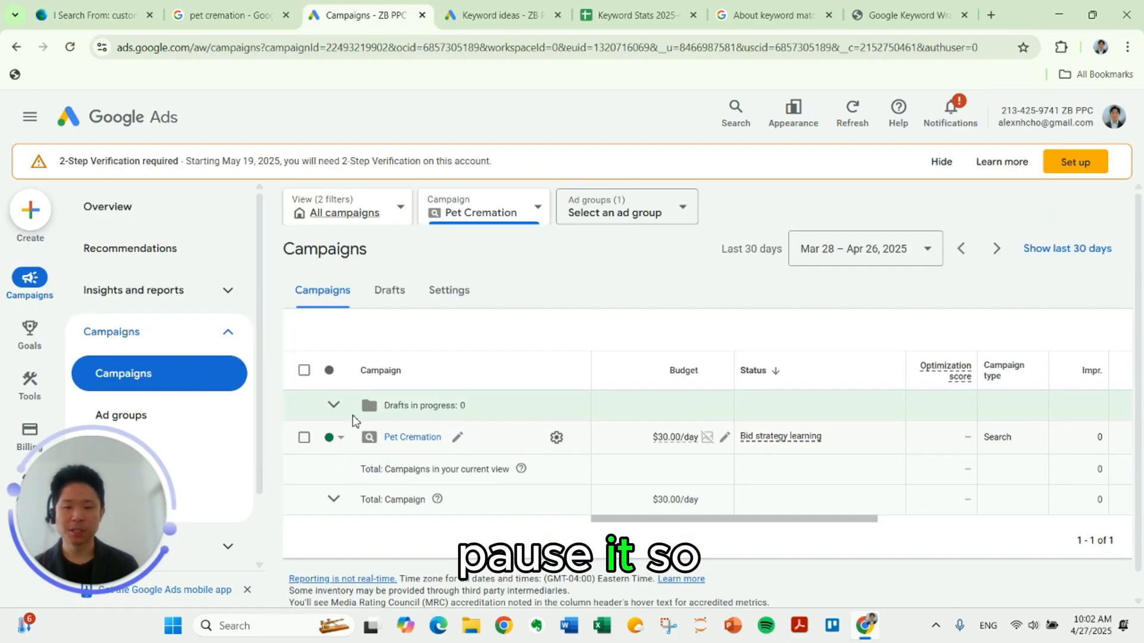
click(340, 437)
click(352, 453)
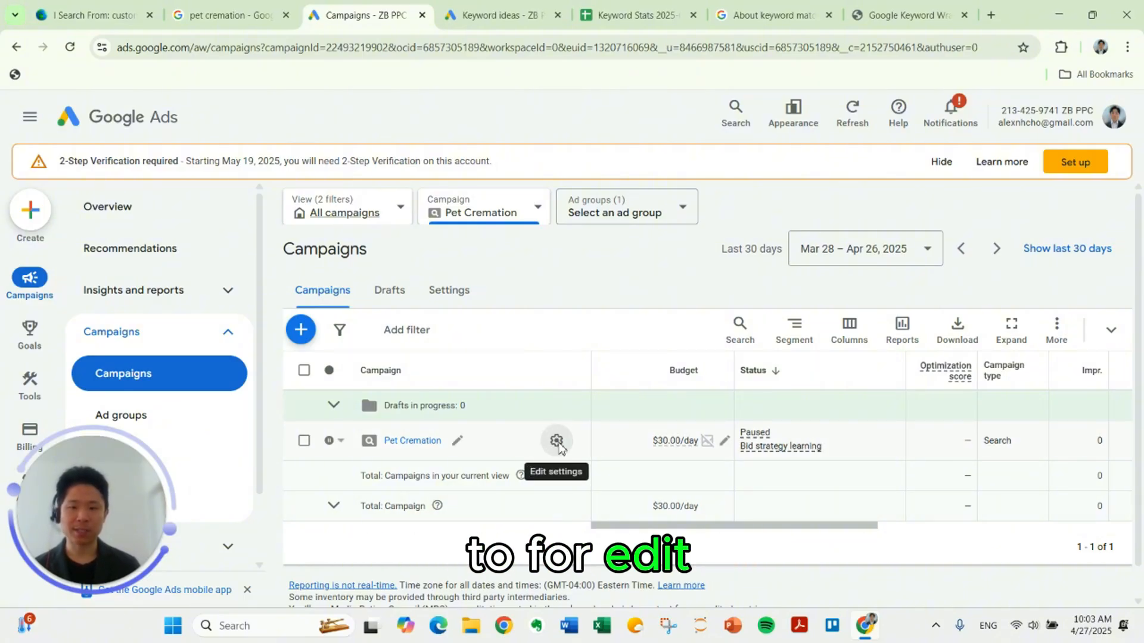
Step: Open the Pet Cremation campaign's bidding settings and choose to select a bid strategy directly
click(556, 442)
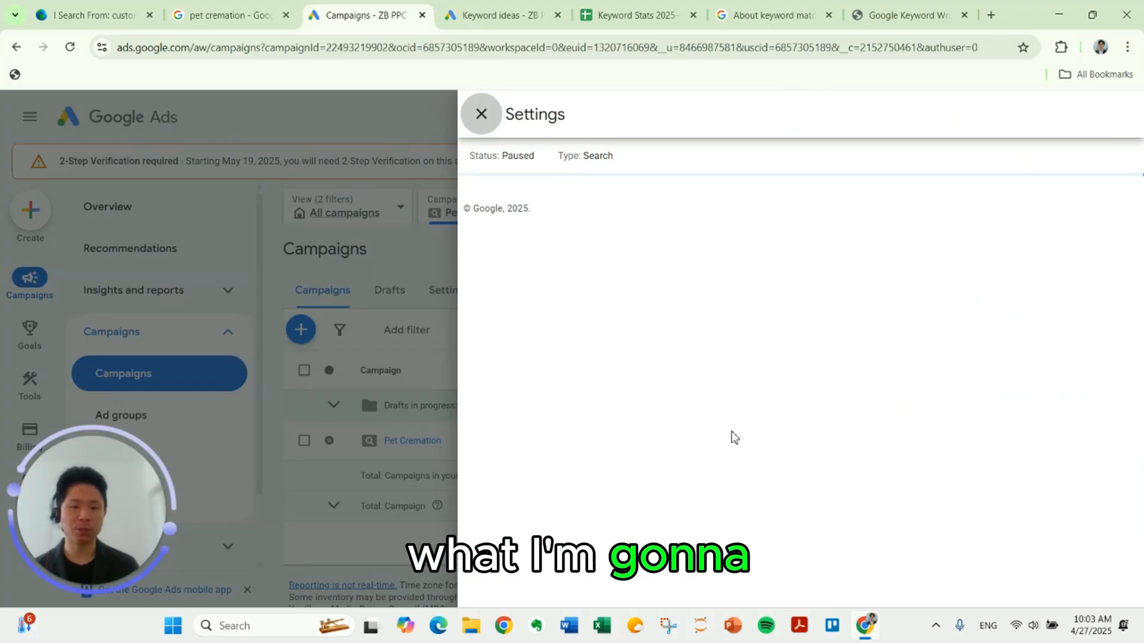
scroll(734, 400, down, 2)
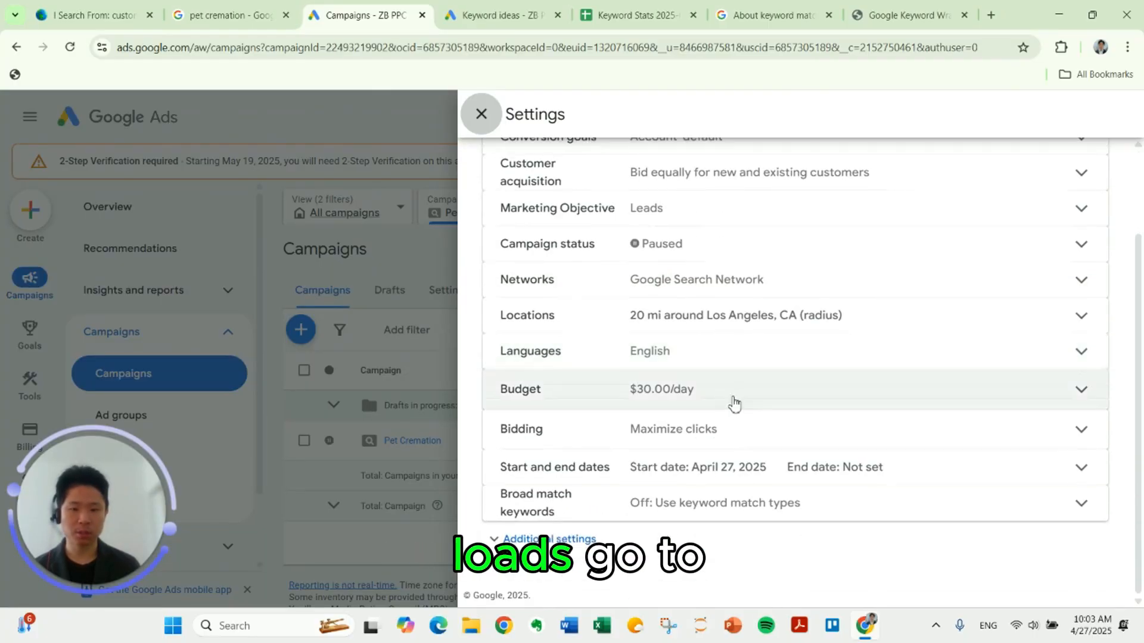
click(720, 429)
scroll(720, 427, down, 3)
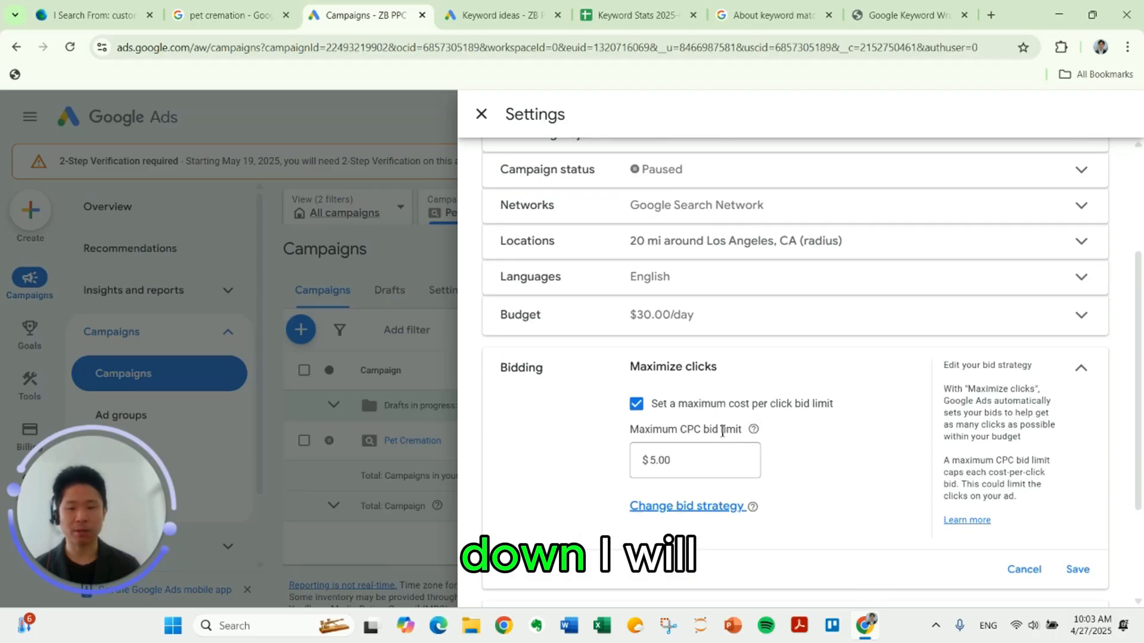
click(699, 435)
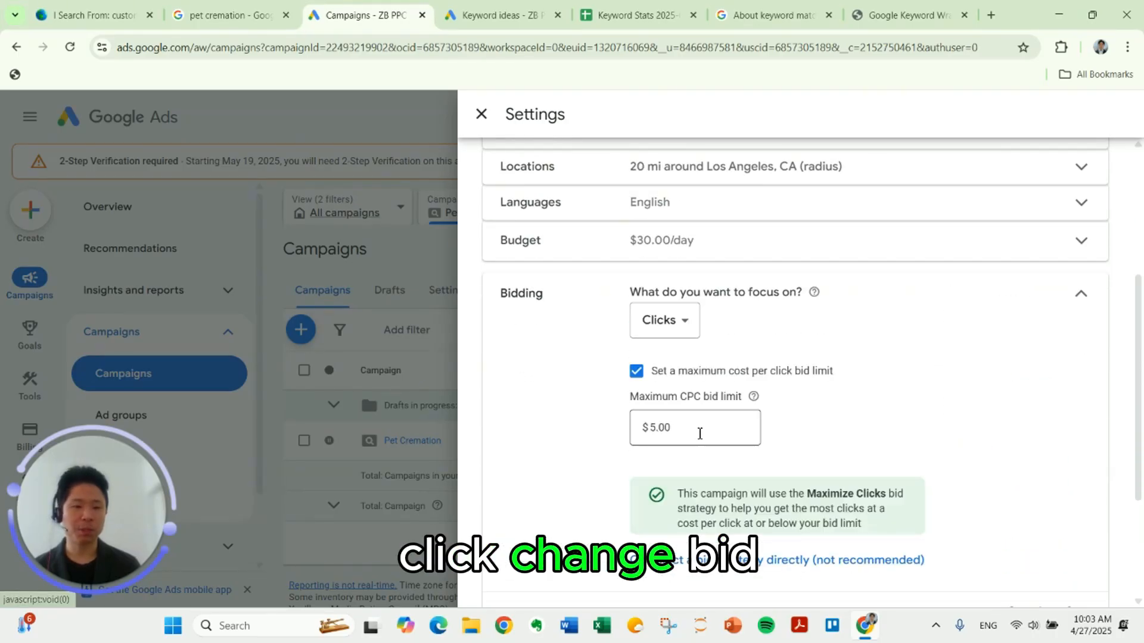
scroll(700, 434, down, 2)
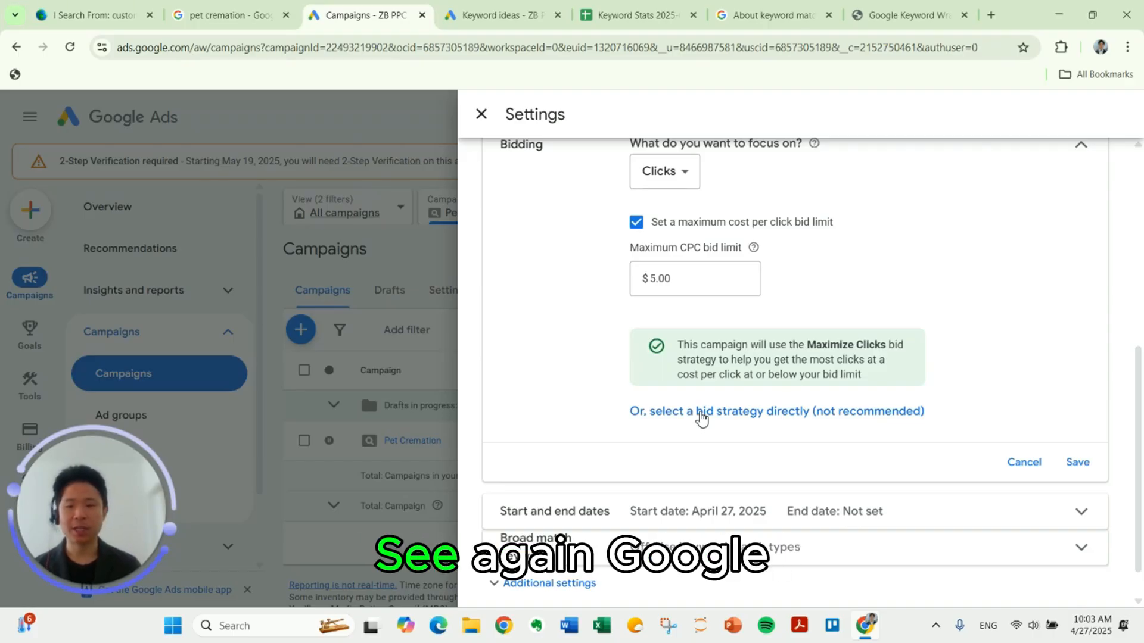
drag(698, 415, 702, 417)
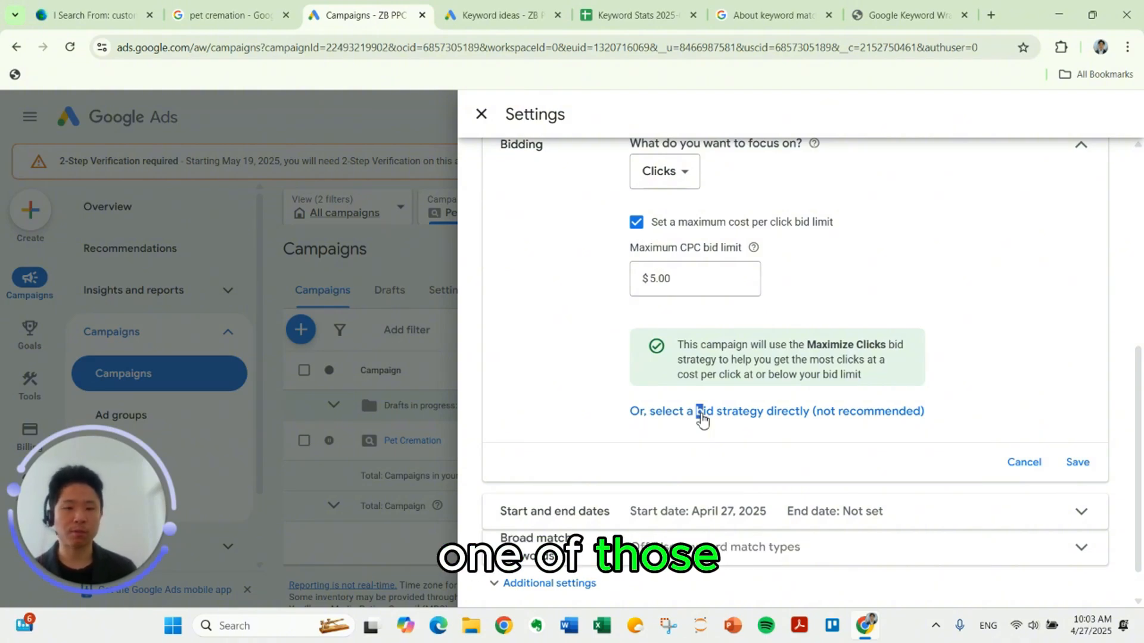
click(702, 417)
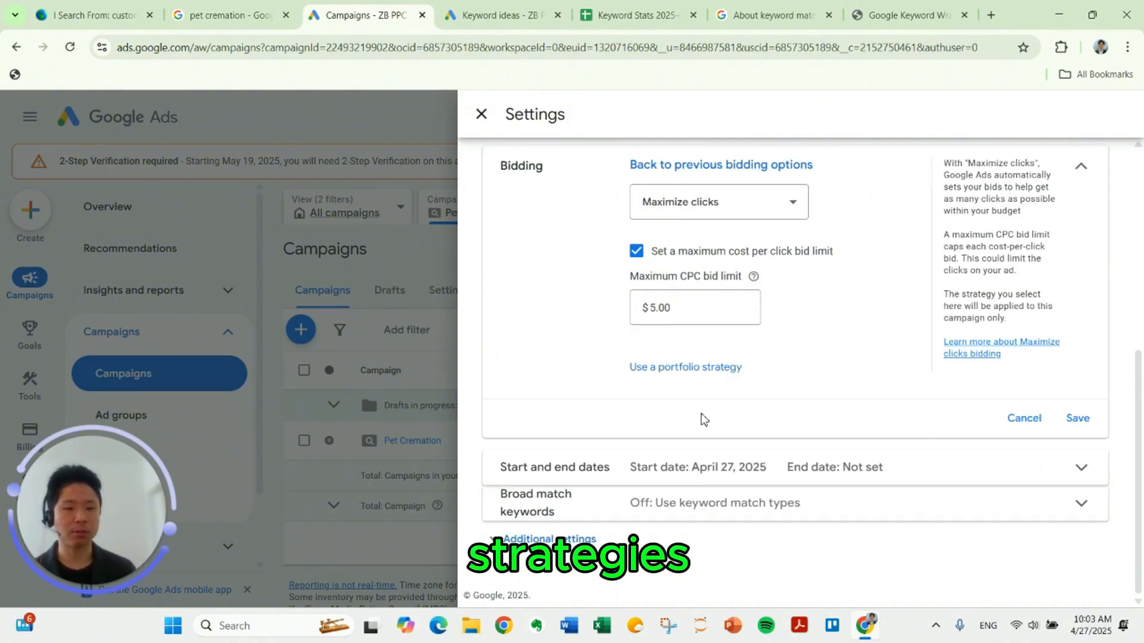
Step: Change the campaign's bid strategy to Manual CPC, save it, and close the campaign settings
scroll(756, 293, up, 2)
scroll(756, 293, down, 1)
click(758, 287)
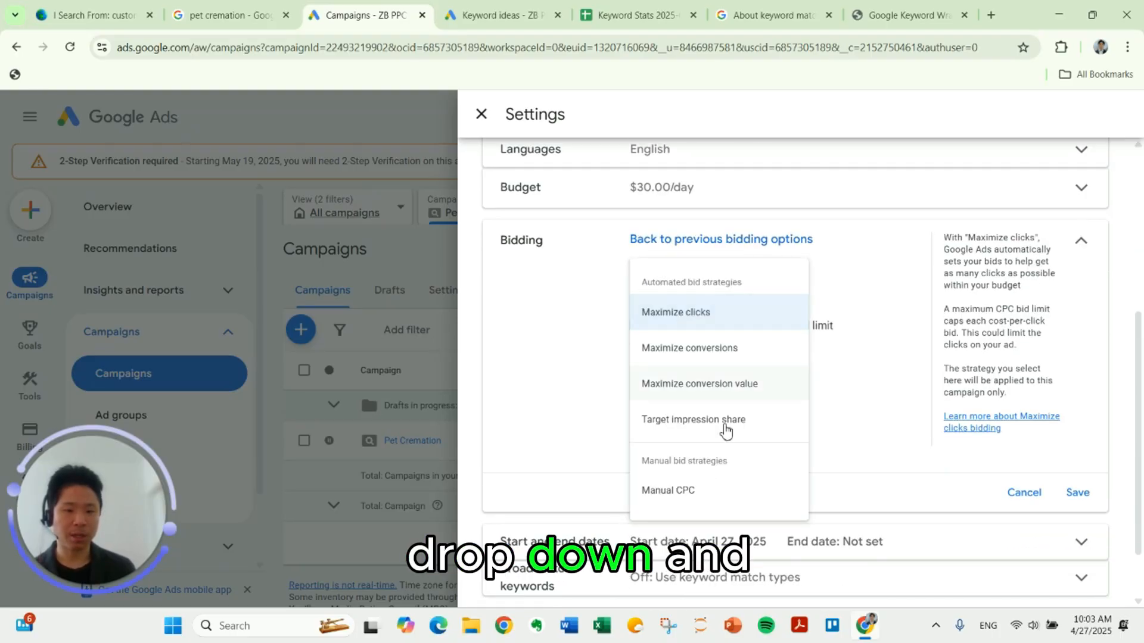
click(721, 493)
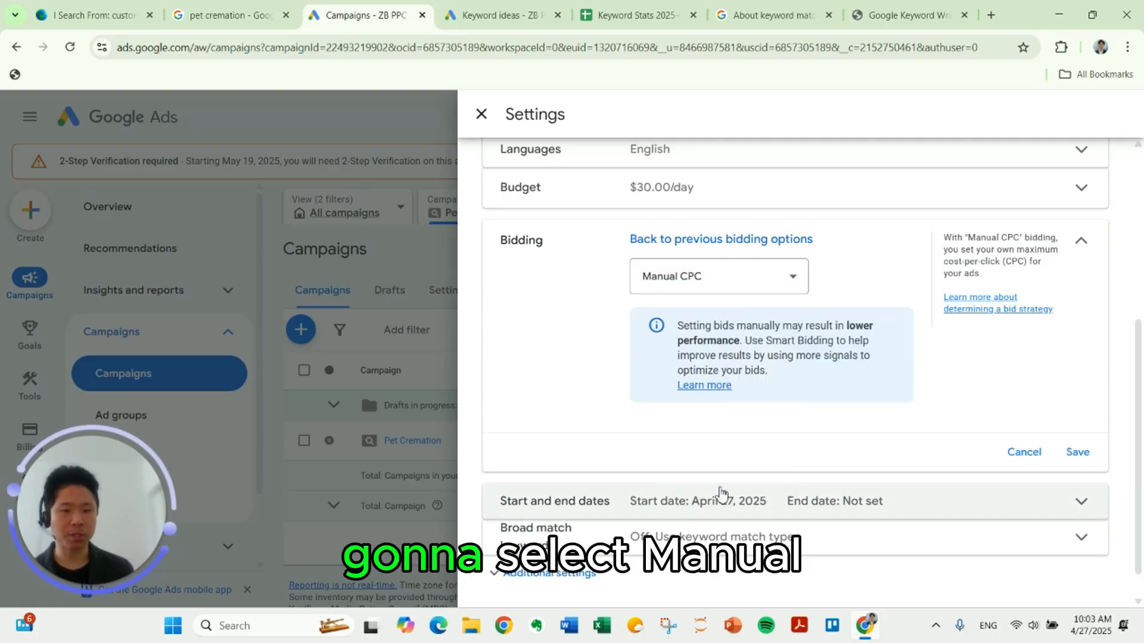
click(1076, 454)
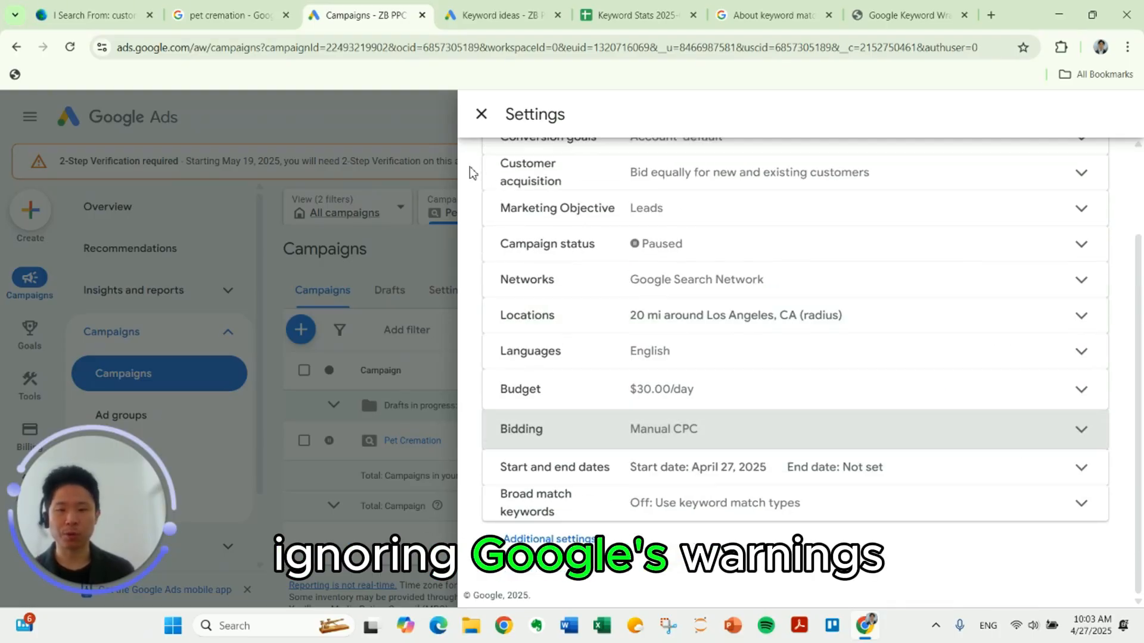
click(345, 389)
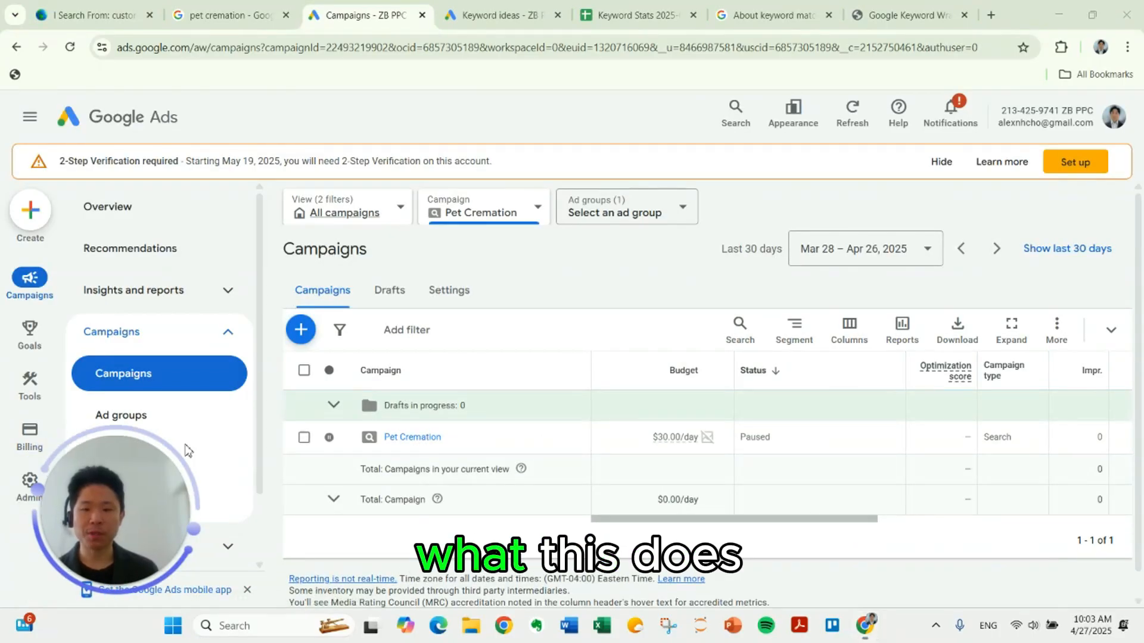
Step: Open the campaign's ad groups, reload the page, and check the default max. CPC of the Pet Cremation ad group
click(121, 415)
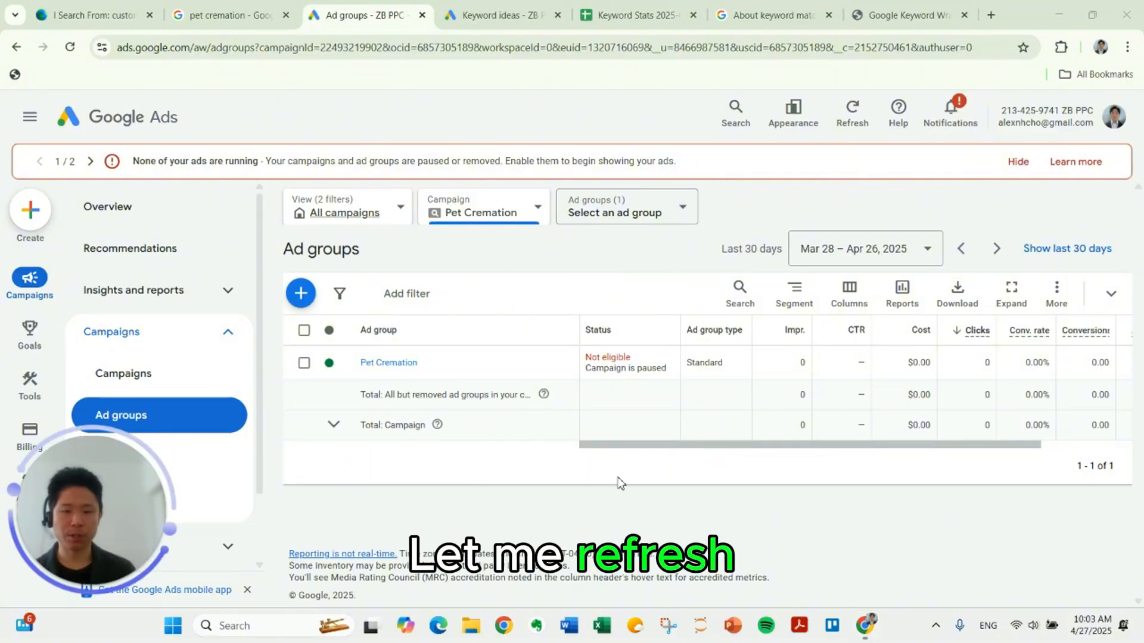
key(F5)
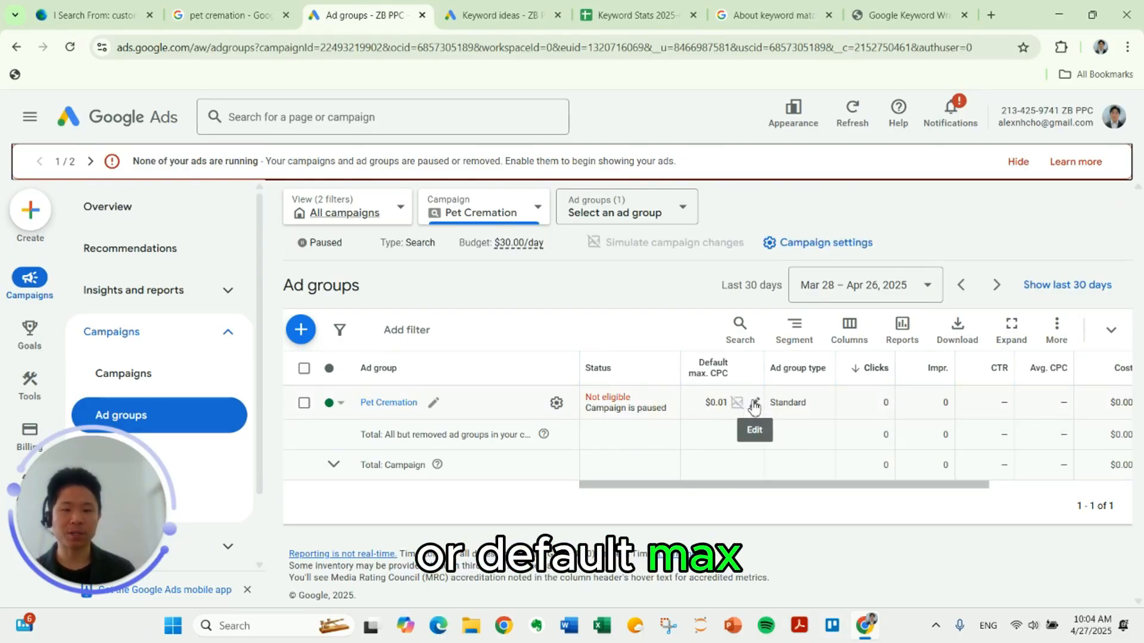
mouse_move(720, 377)
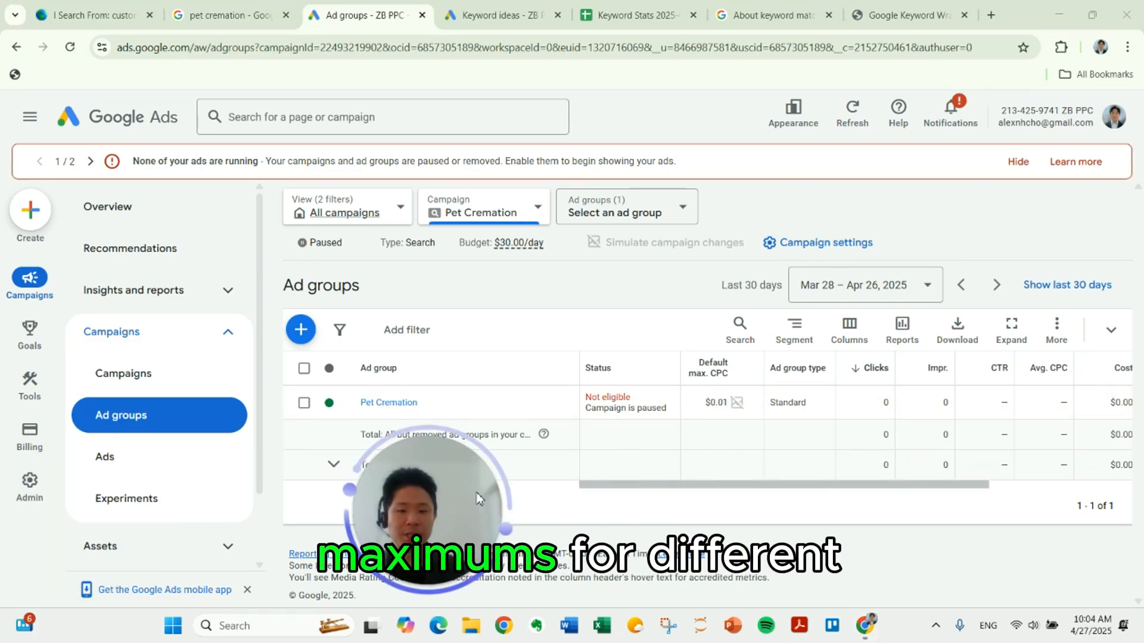
Step: Open the campaign's search keywords and look over their individual max. CPC bids
scroll(156, 498, down, 1)
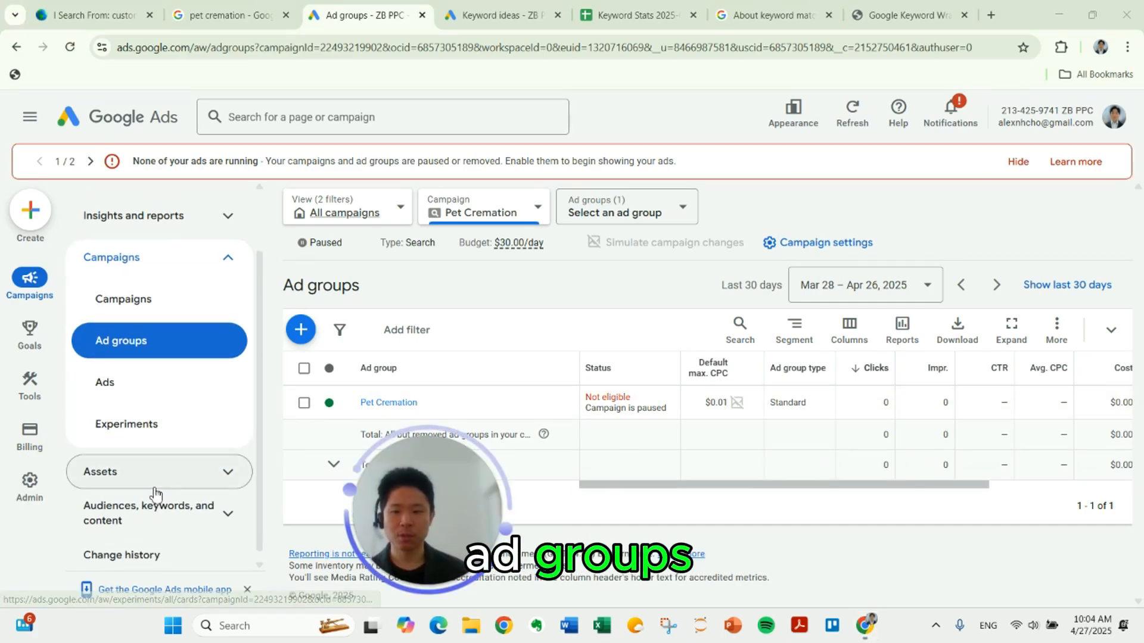
click(177, 527)
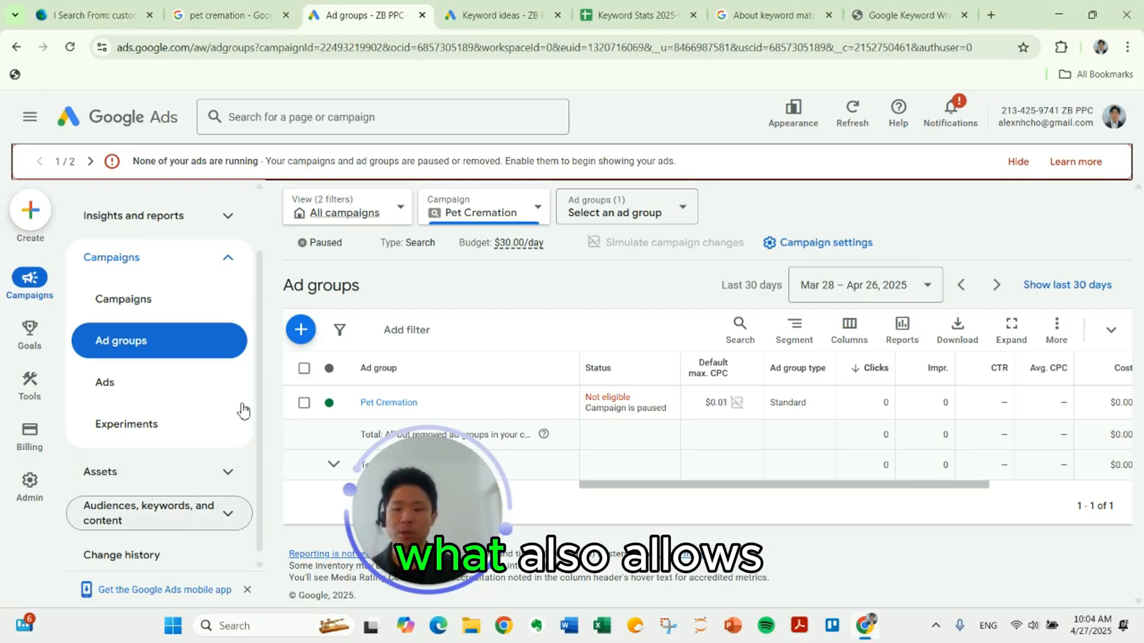
scroll(219, 399, down, 2)
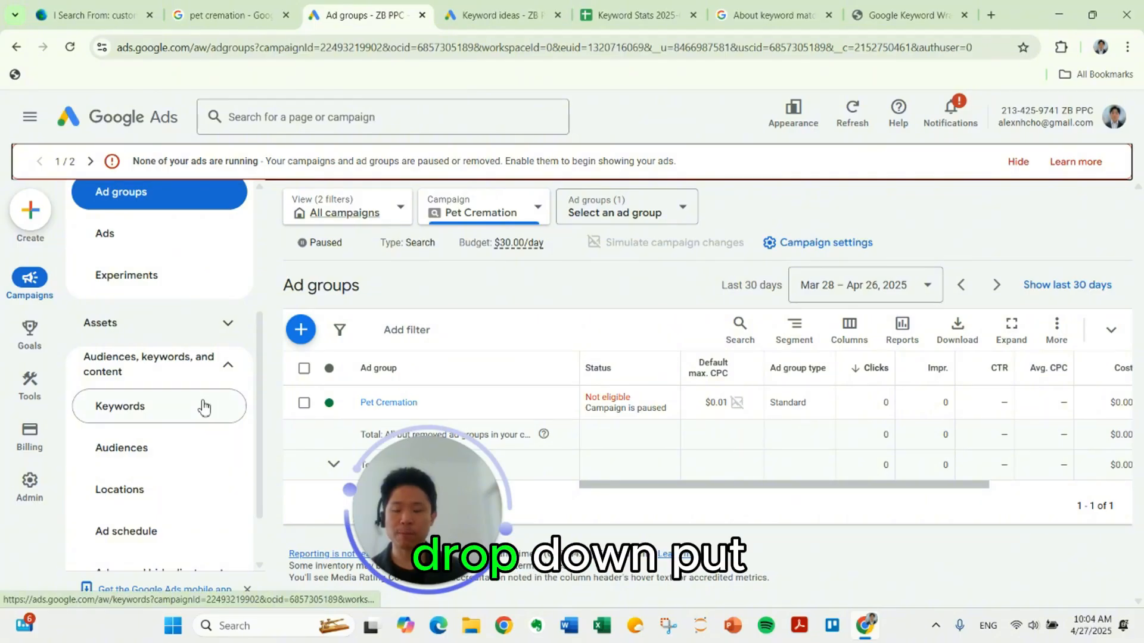
click(205, 409)
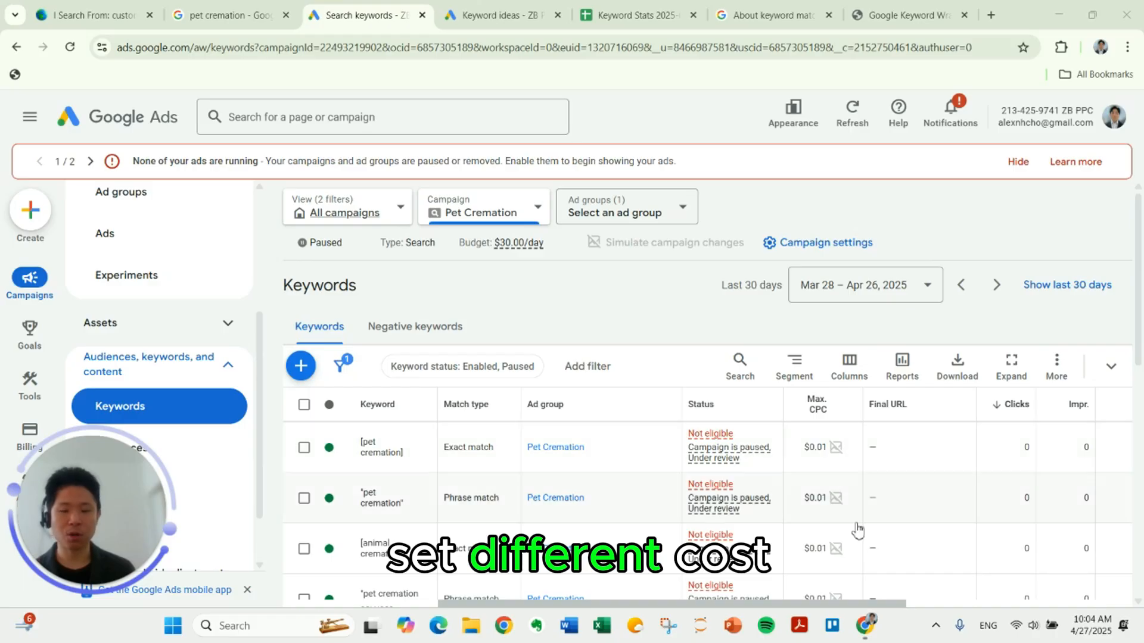
scroll(854, 473, down, 3)
scroll(854, 476, up, 3)
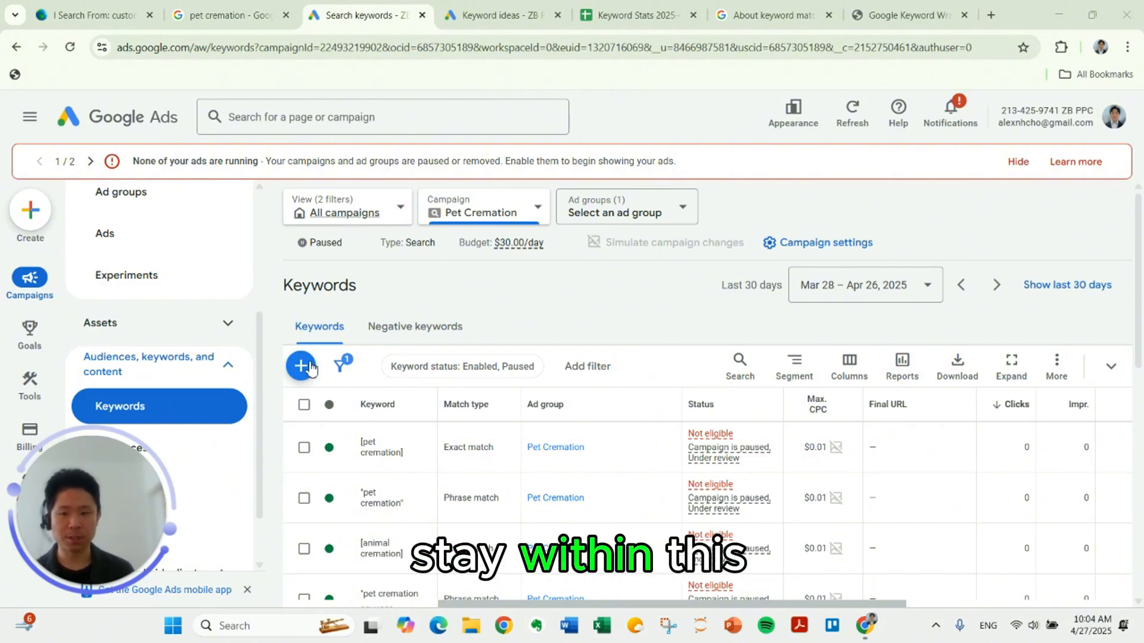
Step: Start adding negative keywords to the Pet Cremation campaign at ad group level, with the Pet Cremation ad group as the target
click(421, 331)
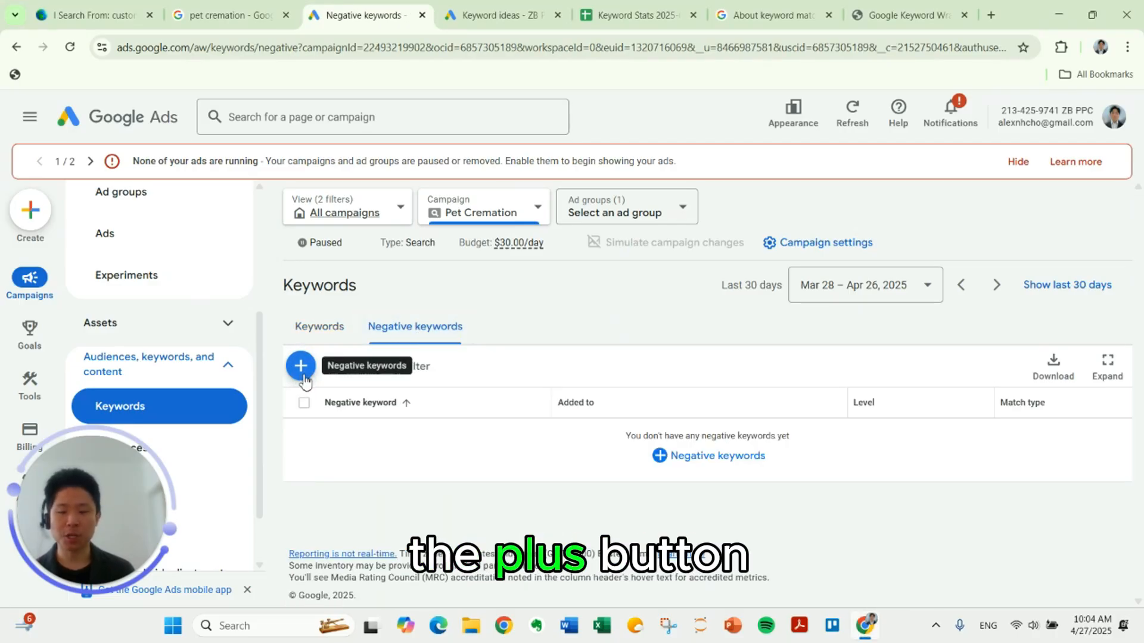
click(301, 366)
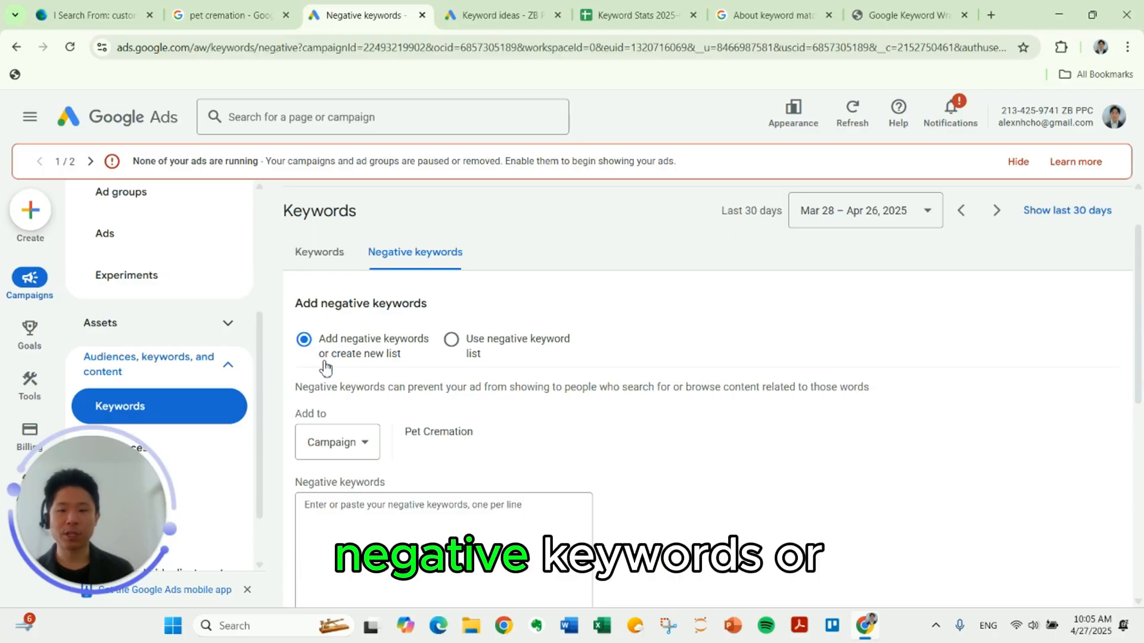
scroll(326, 369, down, 1)
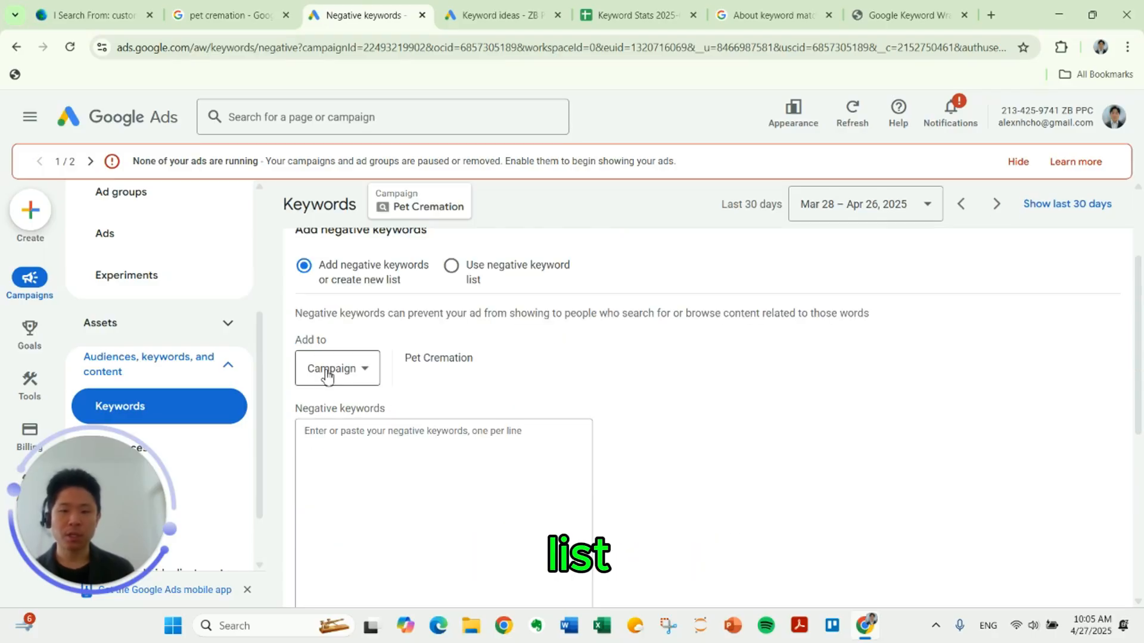
click(327, 371)
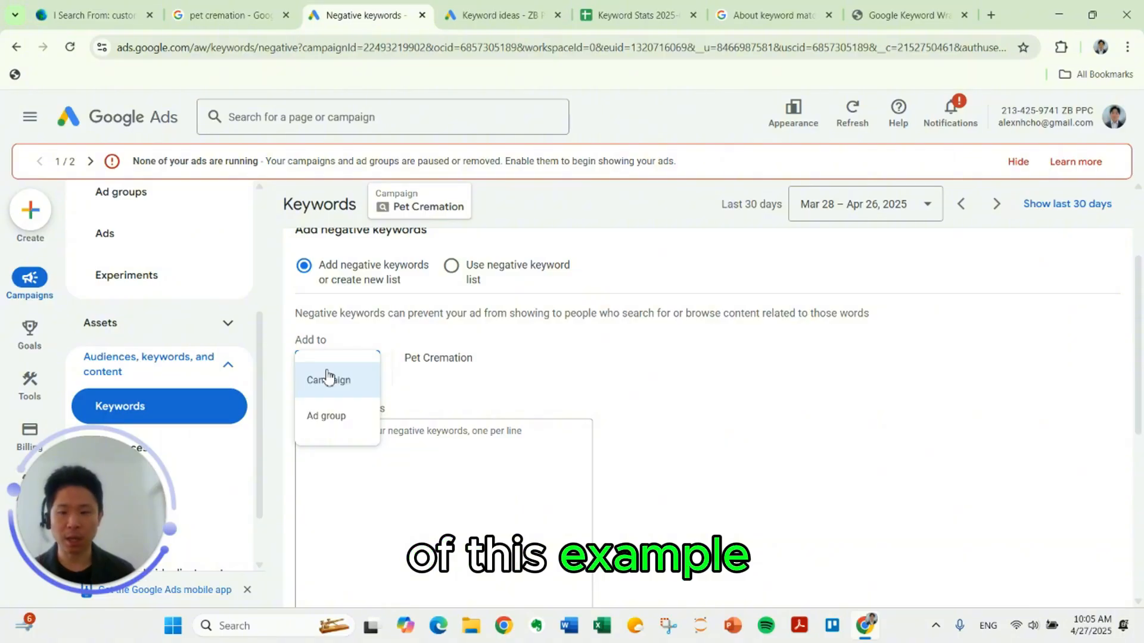
click(350, 411)
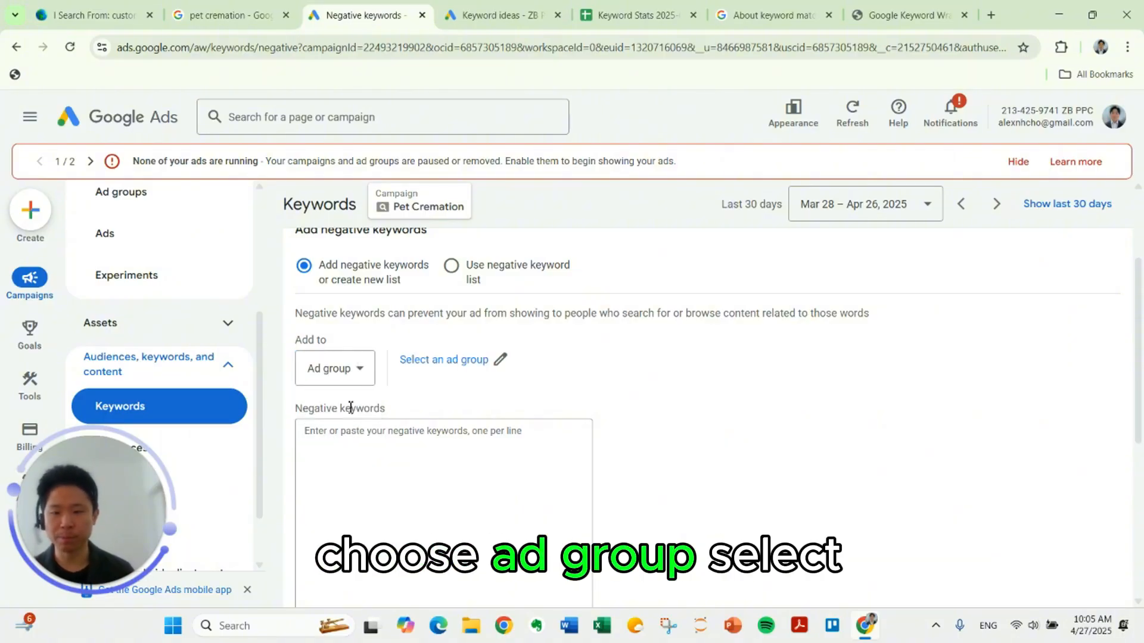
click(447, 362)
click(469, 335)
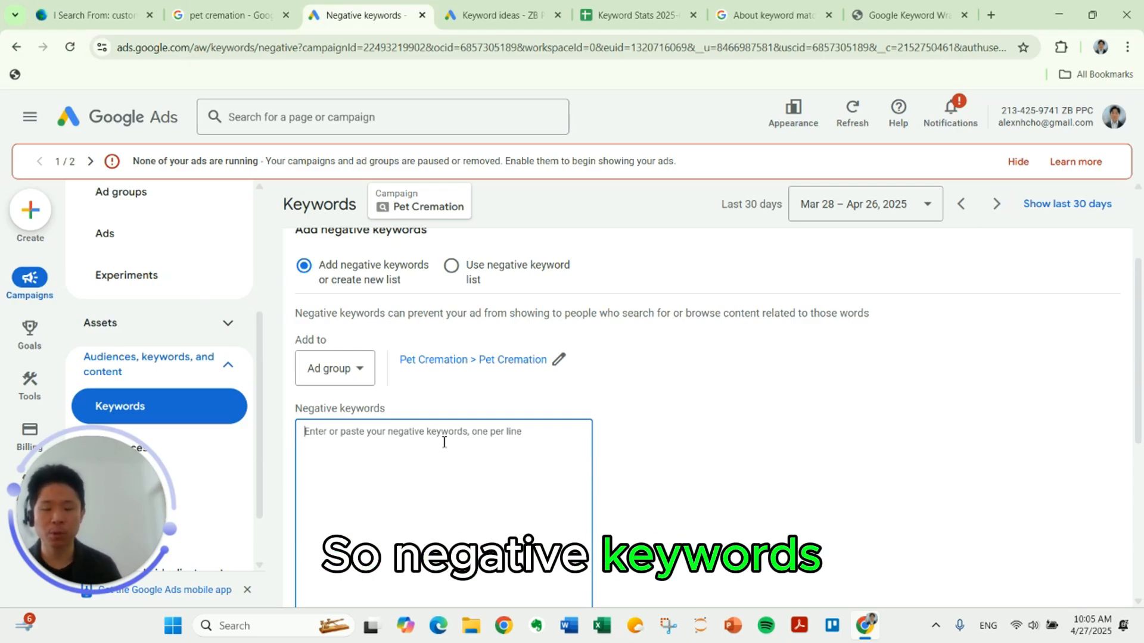
Step: Enter "aquamation" and "dog" as negative keywords on separate lines and save them
text(aqua)
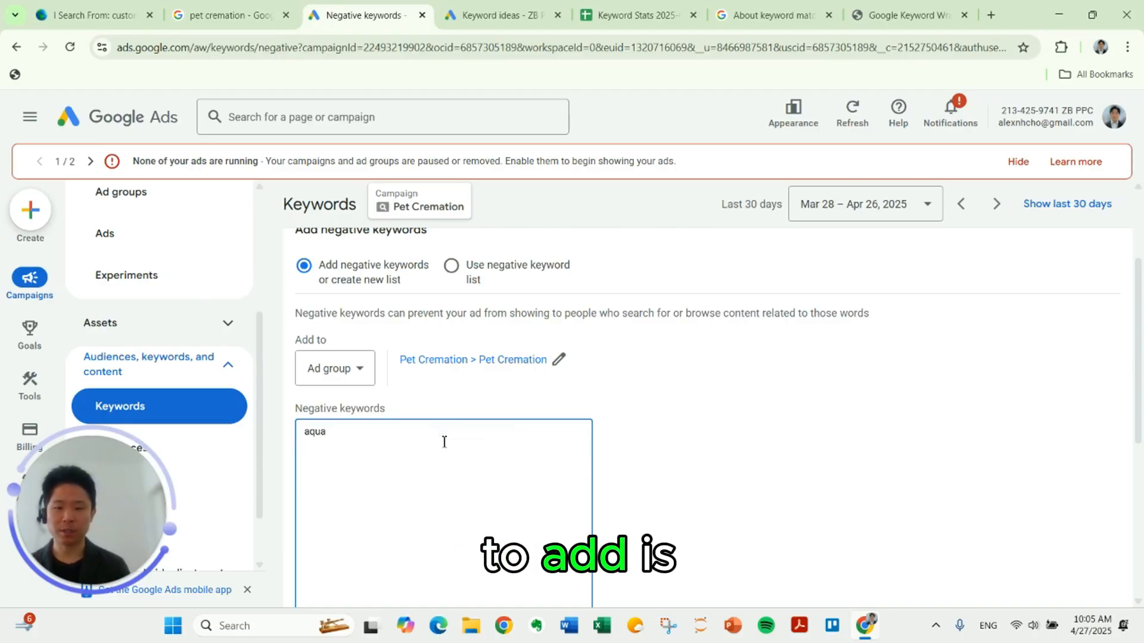
text(mation)
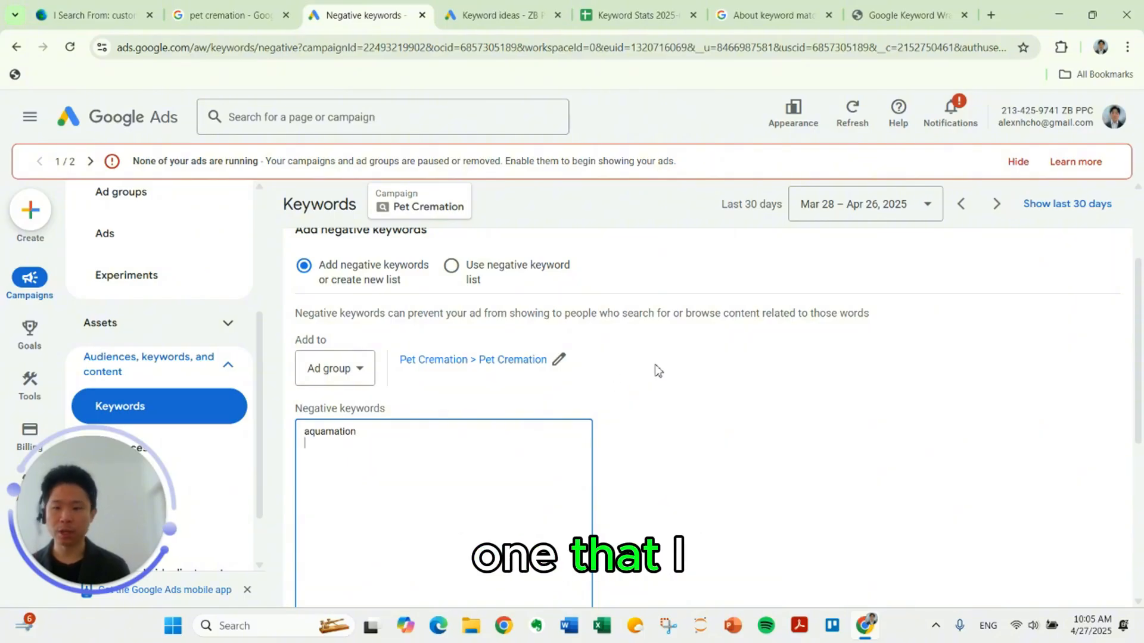
text(dog)
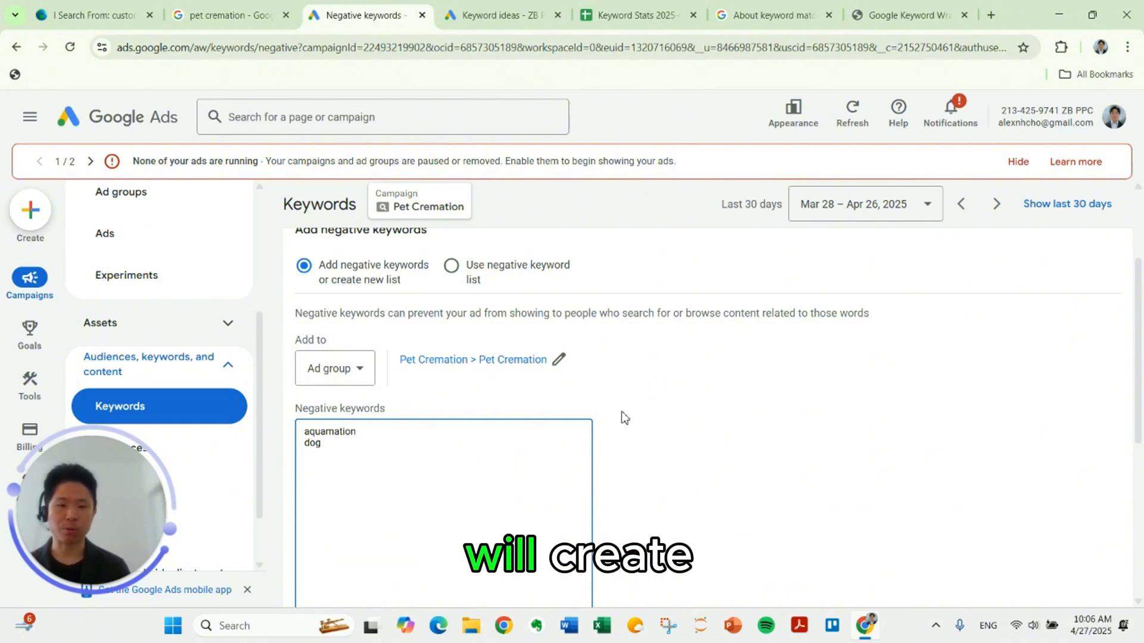
scroll(518, 411, down, 4)
scroll(330, 347, up, 1)
scroll(314, 477, down, 1)
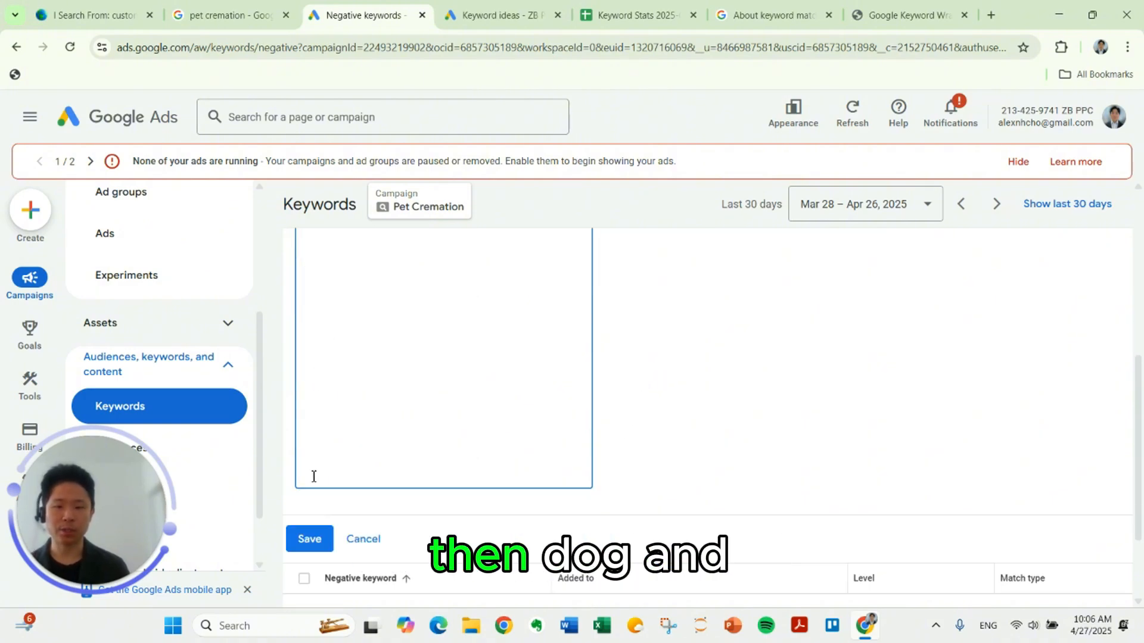
click(308, 539)
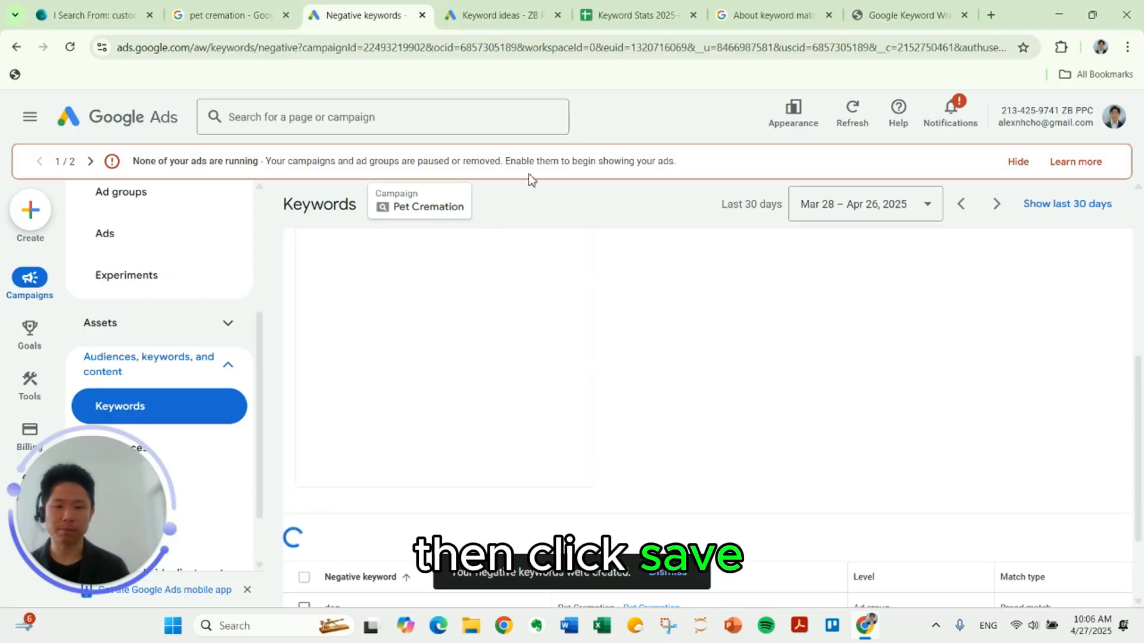